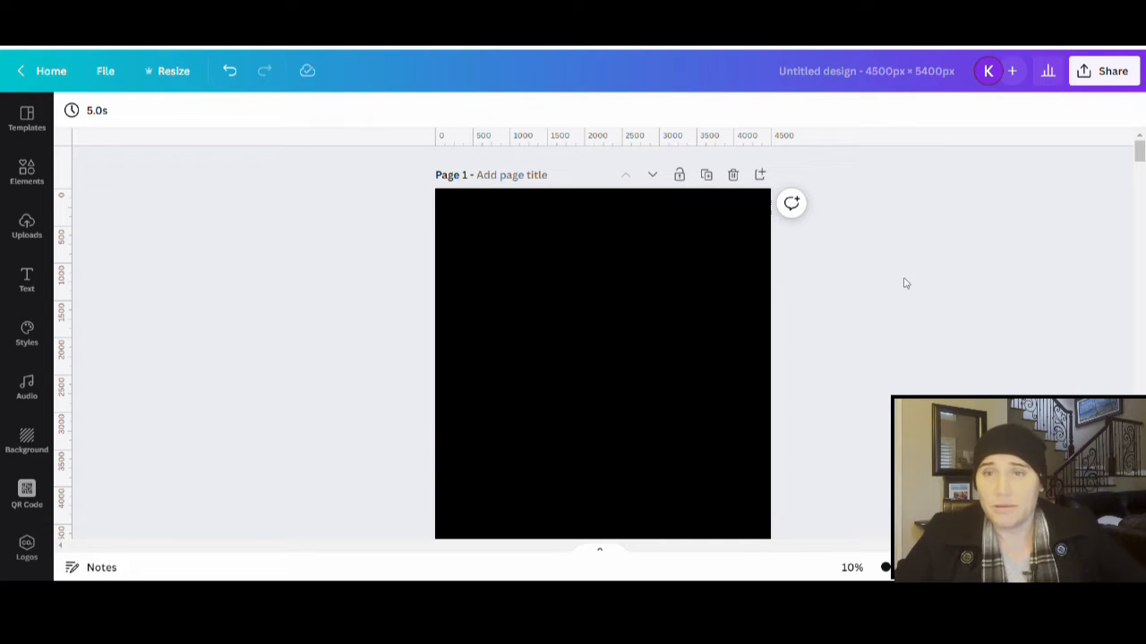
{"action": "scroll", "coordinate": [929, 268], "scroll_direction": "down", "scroll_amount": 2}
{"action": "scroll", "coordinate": [930, 250], "scroll_direction": "up", "scroll_amount": 2}
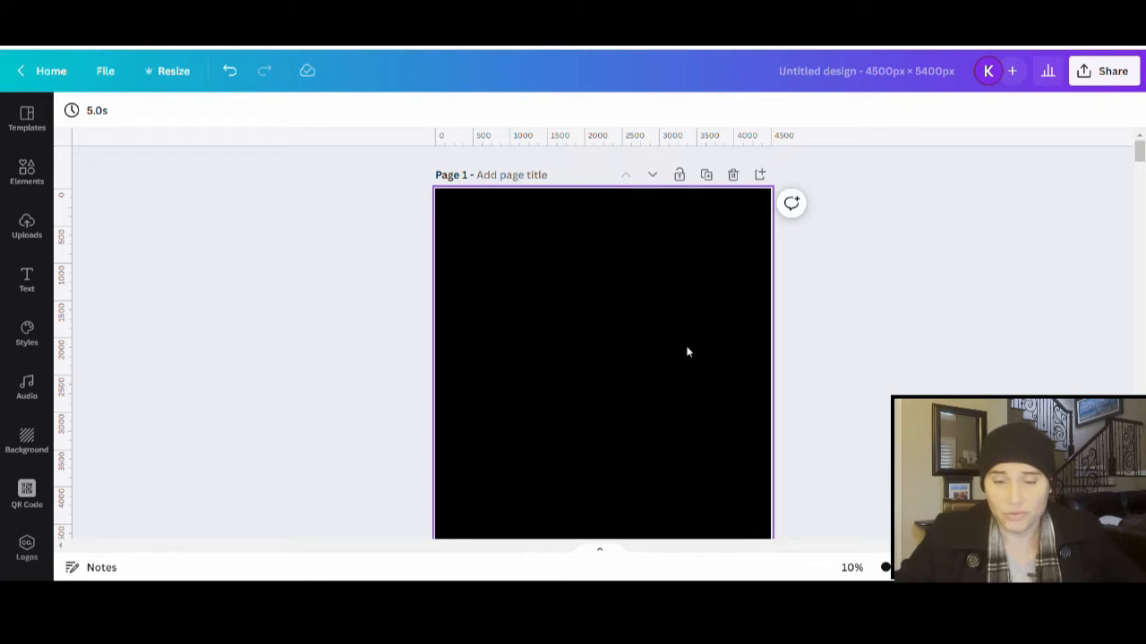
{"action": "scroll", "coordinate": [652, 416], "scroll_direction": "down", "scroll_amount": 2}
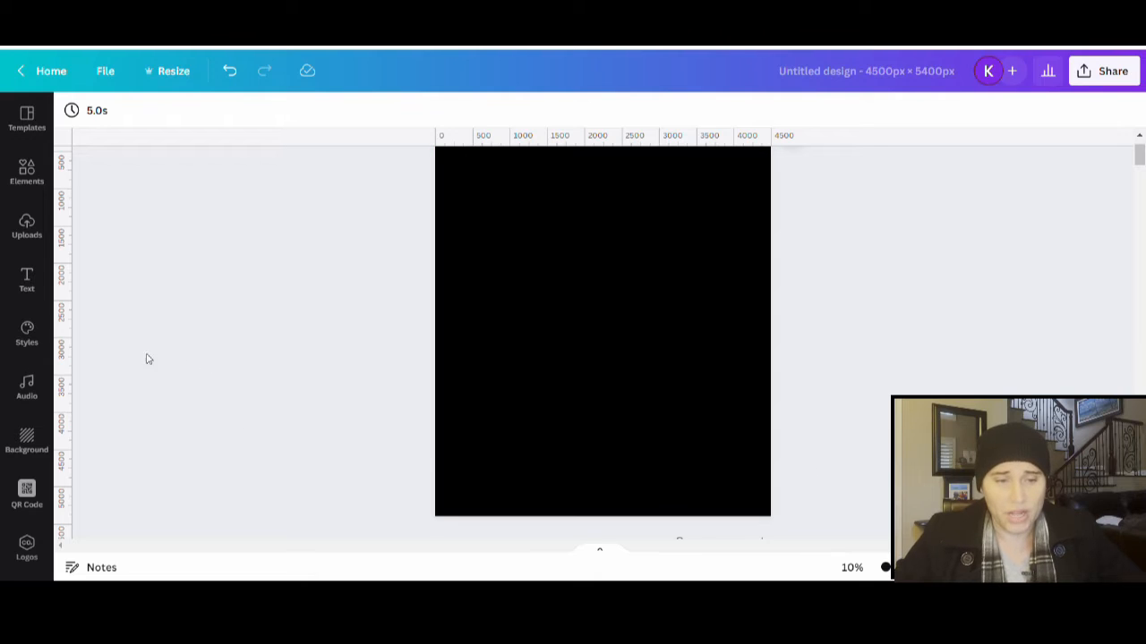
- Search the design elements for "halftone dots" and limit the results to graphics
{"action": "left_click", "coordinate": [29, 179]}
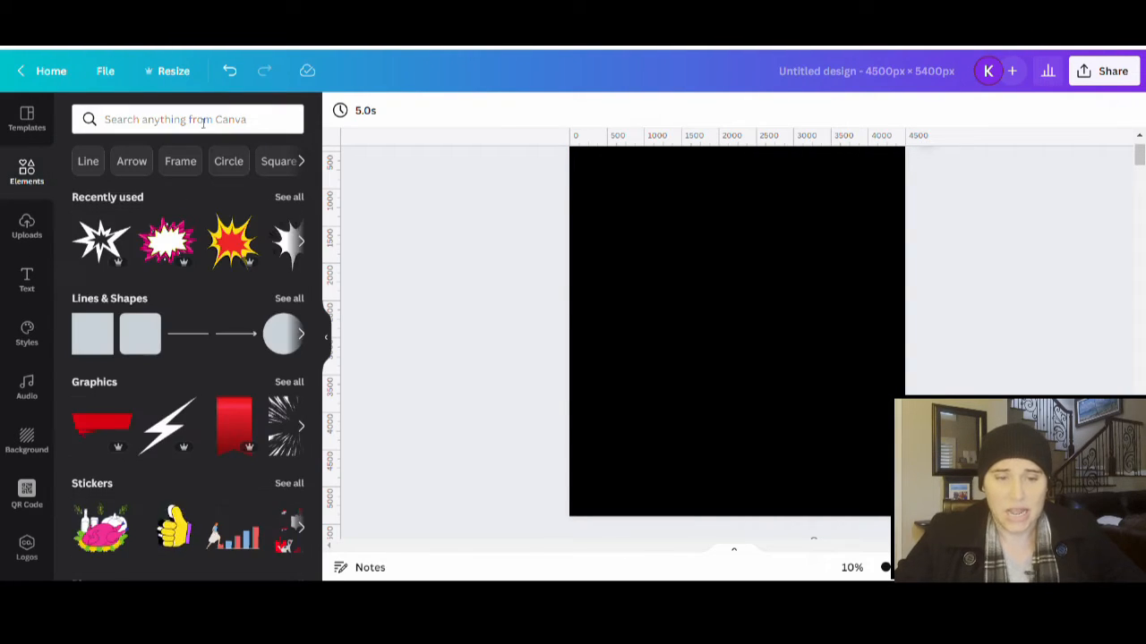
{"action": "left_click", "coordinate": [203, 122]}
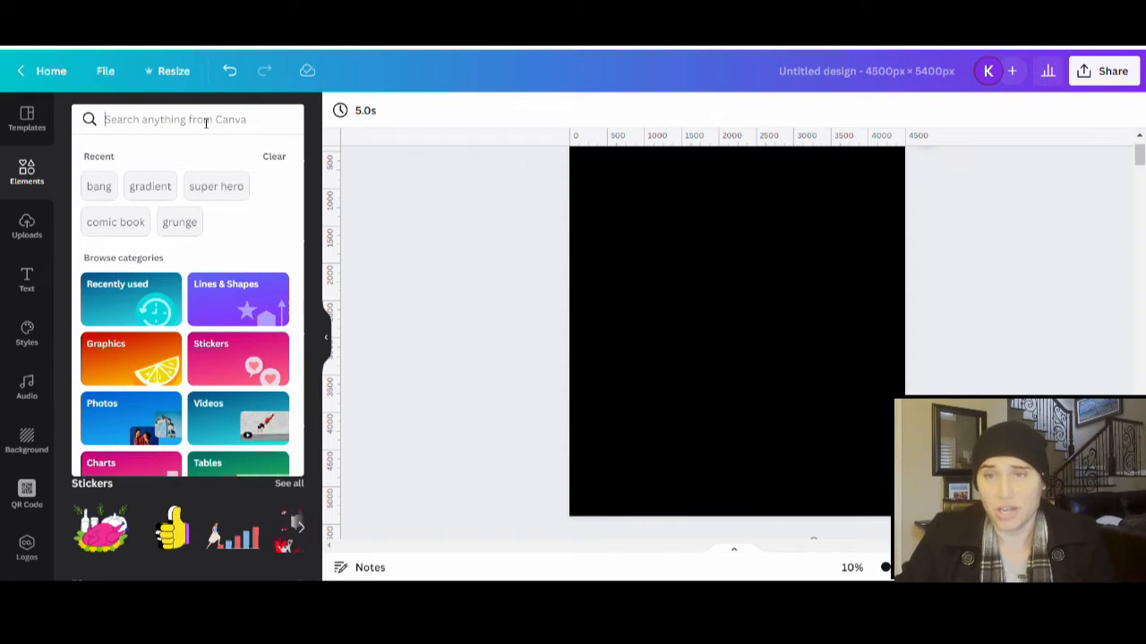
{"action": "type", "text": "hal"}
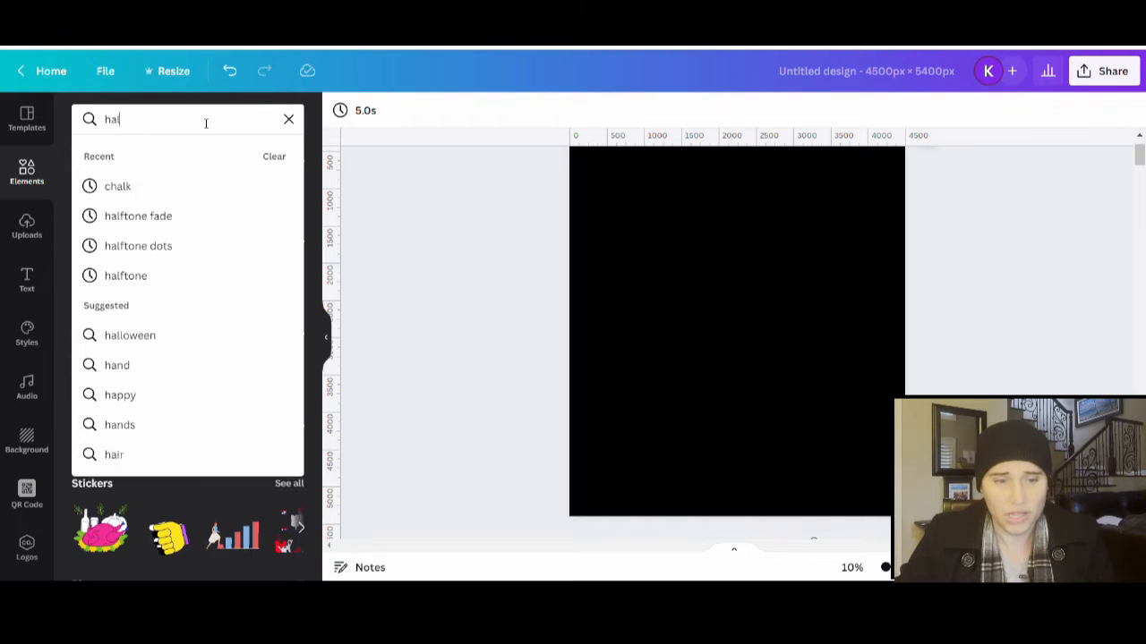
{"action": "type", "text": "ftone dots"}
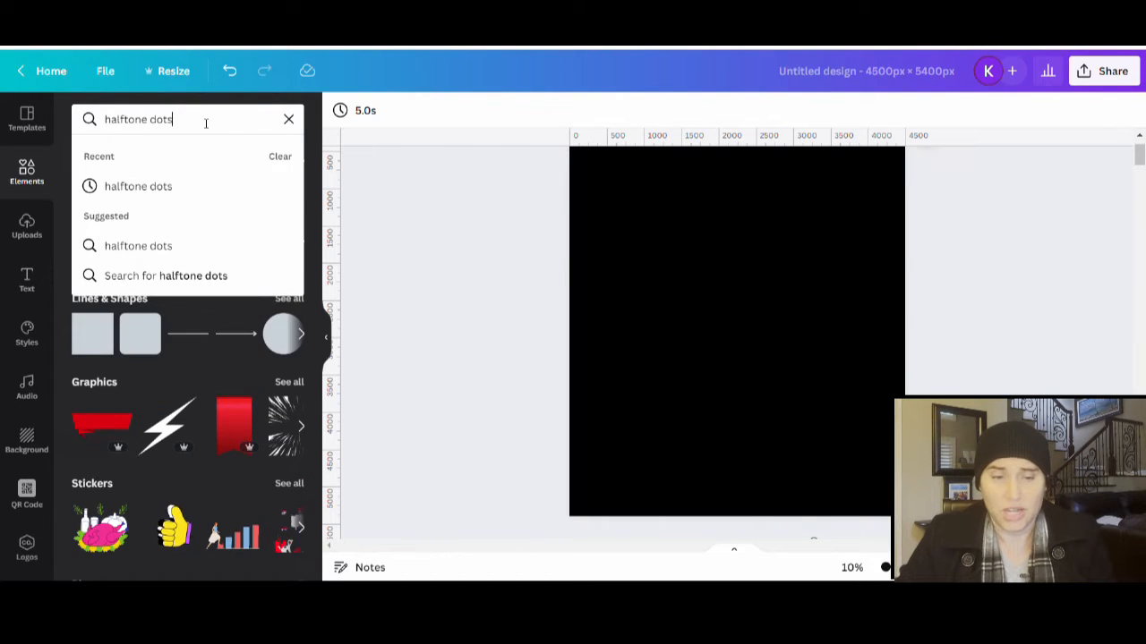
{"action": "key", "text": "Return"}
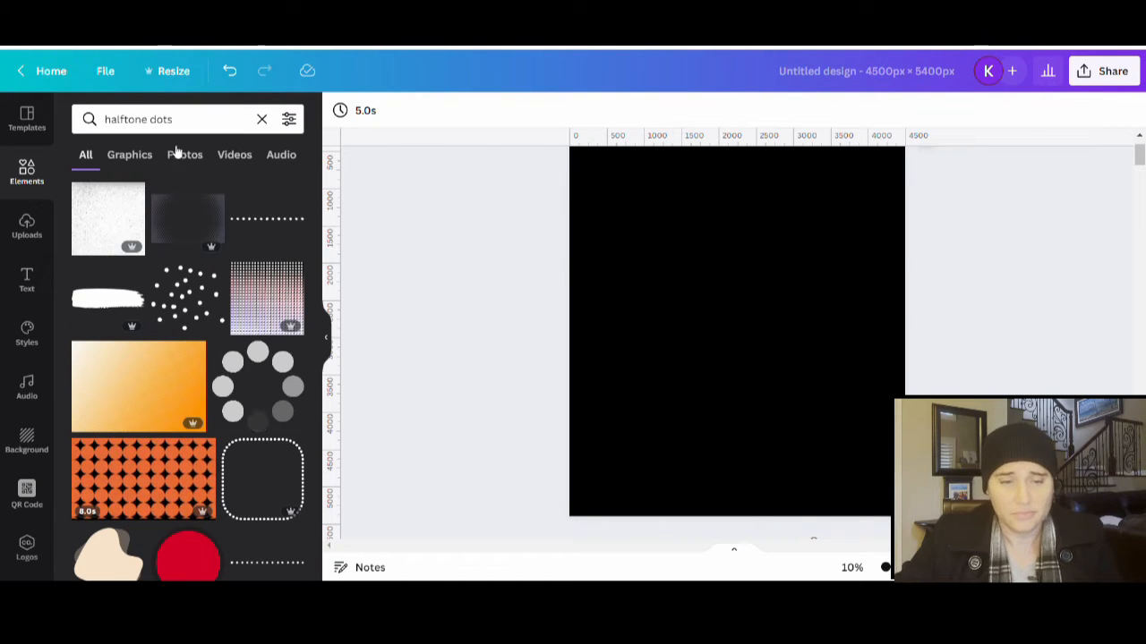
{"action": "left_click", "coordinate": [131, 166]}
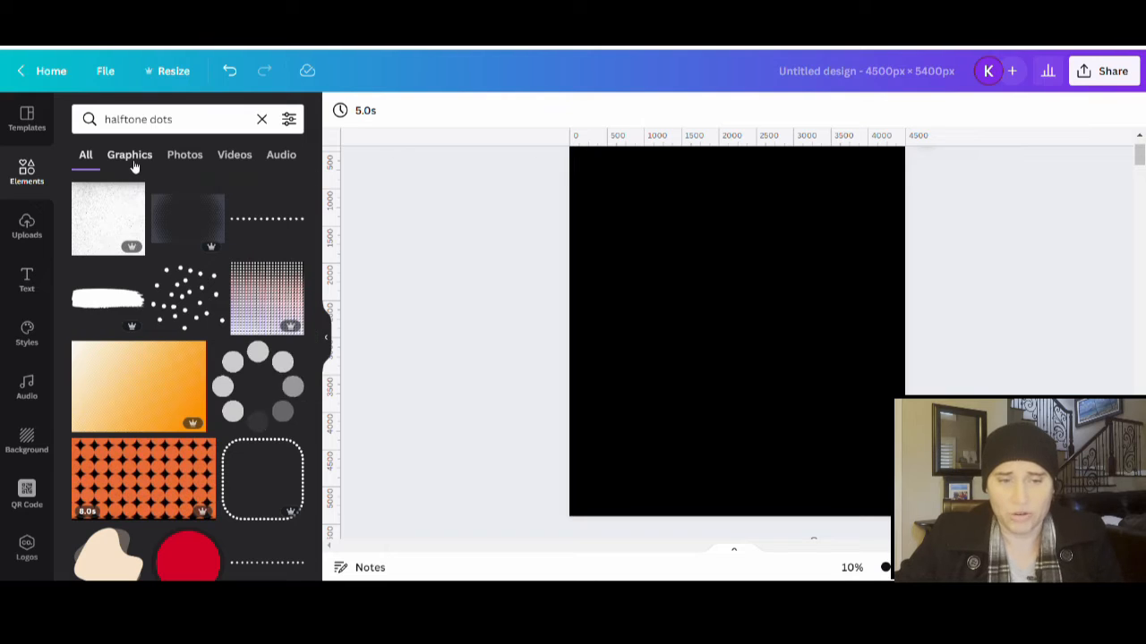
- Add the sparse round halftone dot graphic to the black page and recolour it white
{"action": "scroll", "coordinate": [201, 236], "scroll_direction": "down", "scroll_amount": 1}
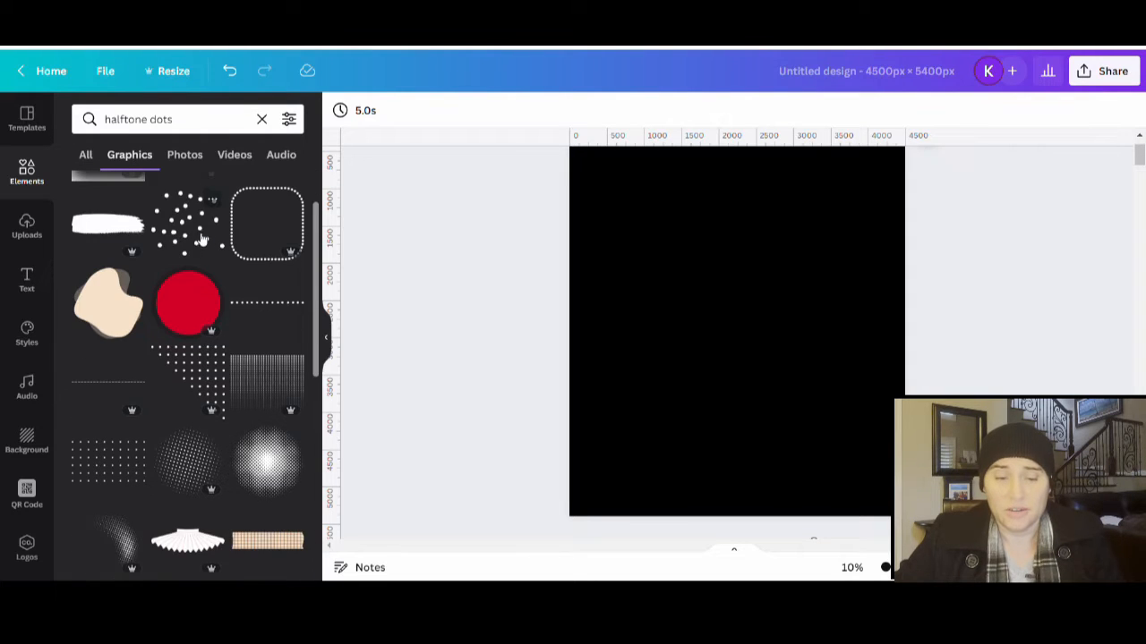
{"action": "scroll", "coordinate": [211, 426], "scroll_direction": "down", "scroll_amount": 1}
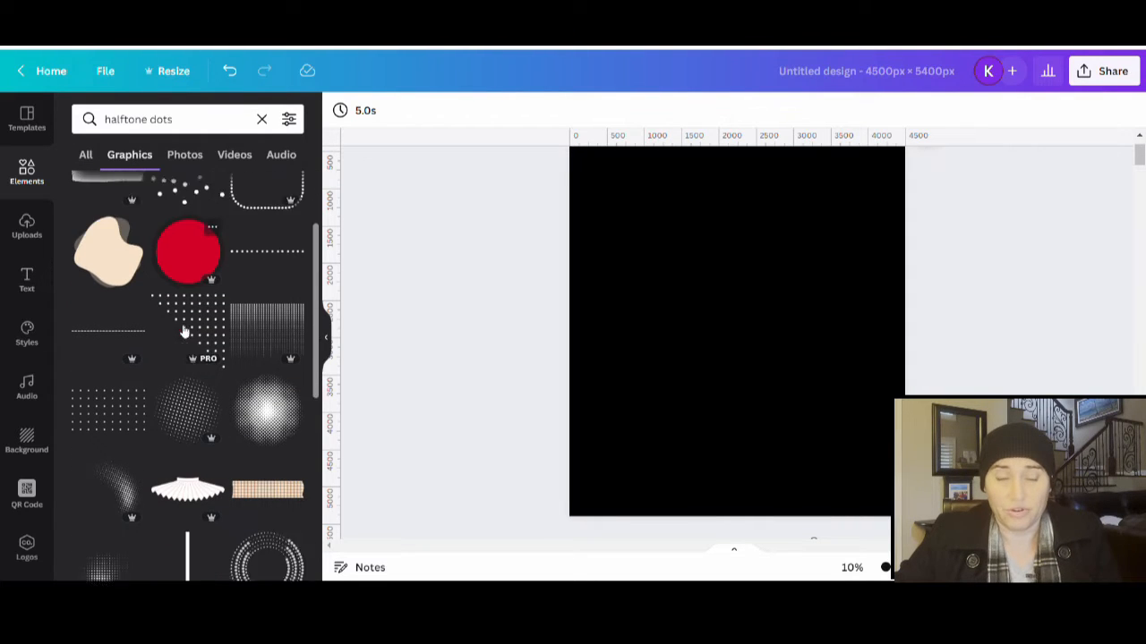
{"action": "left_click", "coordinate": [211, 395]}
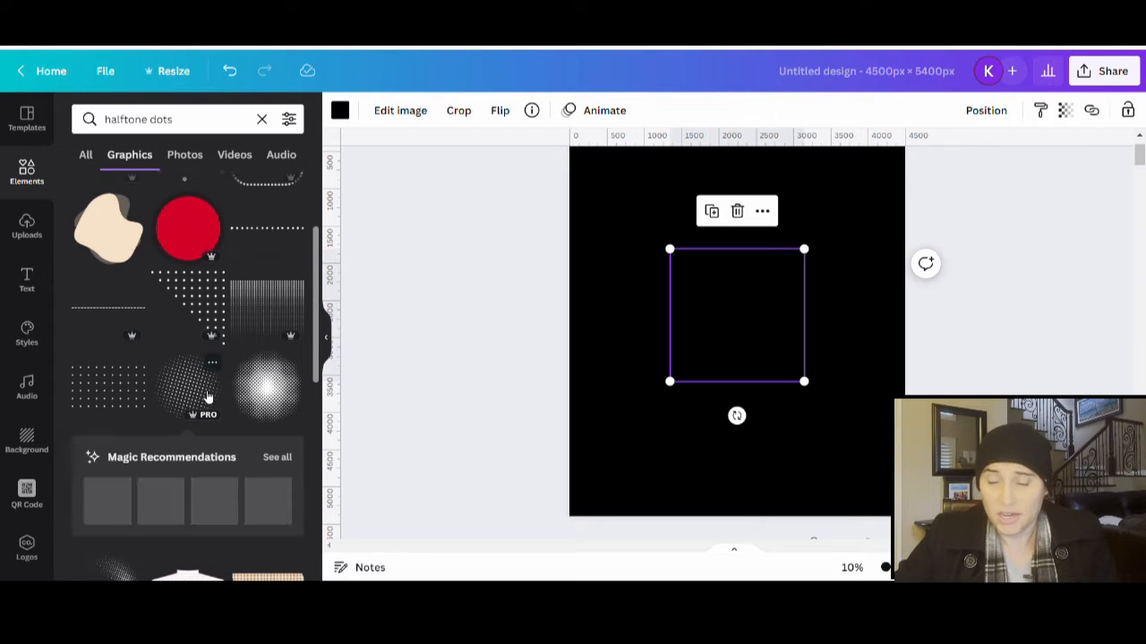
{"action": "left_click", "coordinate": [340, 112]}
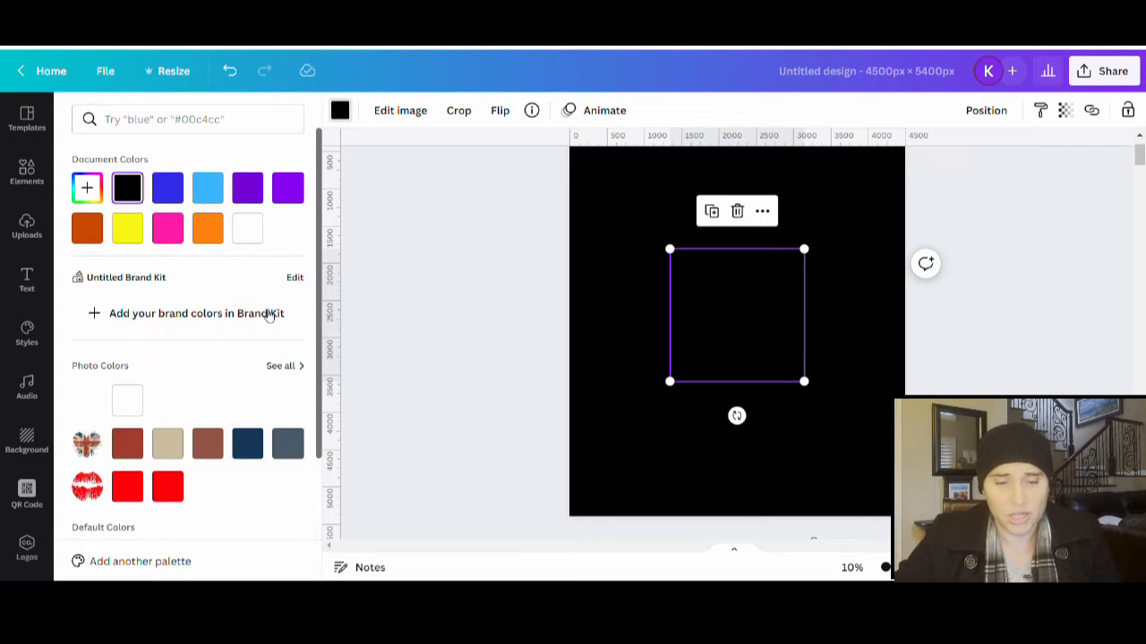
{"action": "left_click", "coordinate": [248, 229]}
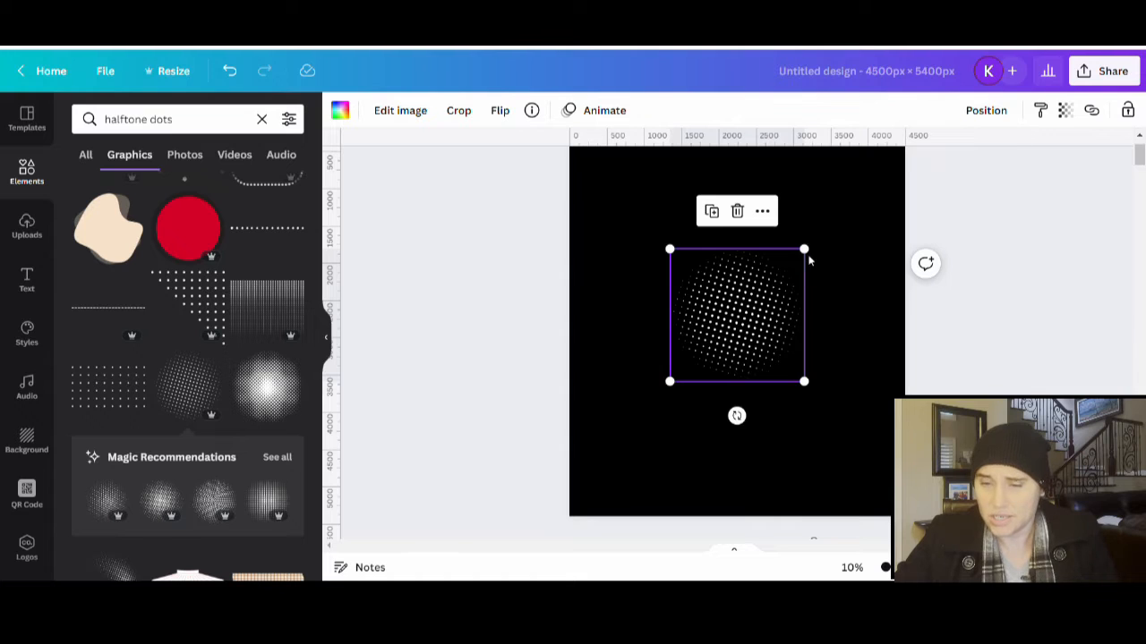
- Enlarge the white halftone to about 3700 px wide and centre it horizontally in the upper part of the page
{"action": "left_click_drag", "start_coordinate": [804, 250], "coordinate": [940, 121]}
{"action": "left_click_drag", "start_coordinate": [834, 308], "coordinate": [764, 345]}
{"action": "left_click", "coordinate": [508, 372]}
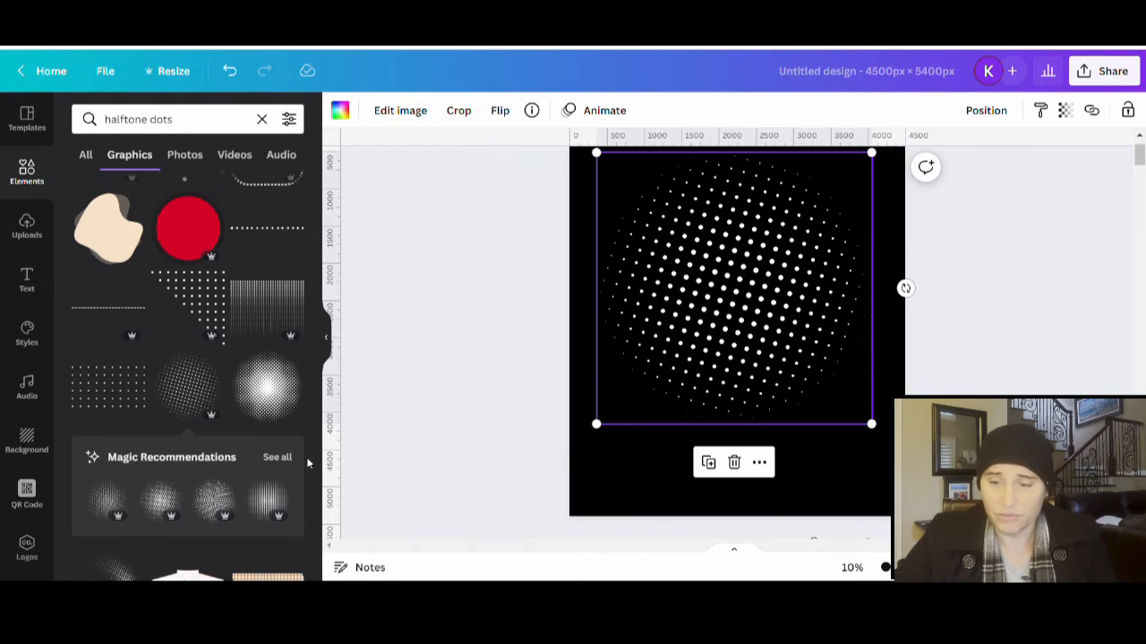
- Add the denser round halftone with the solid bright centre to the page and recolour it white
{"action": "scroll", "coordinate": [219, 309], "scroll_direction": "up", "scroll_amount": 3}
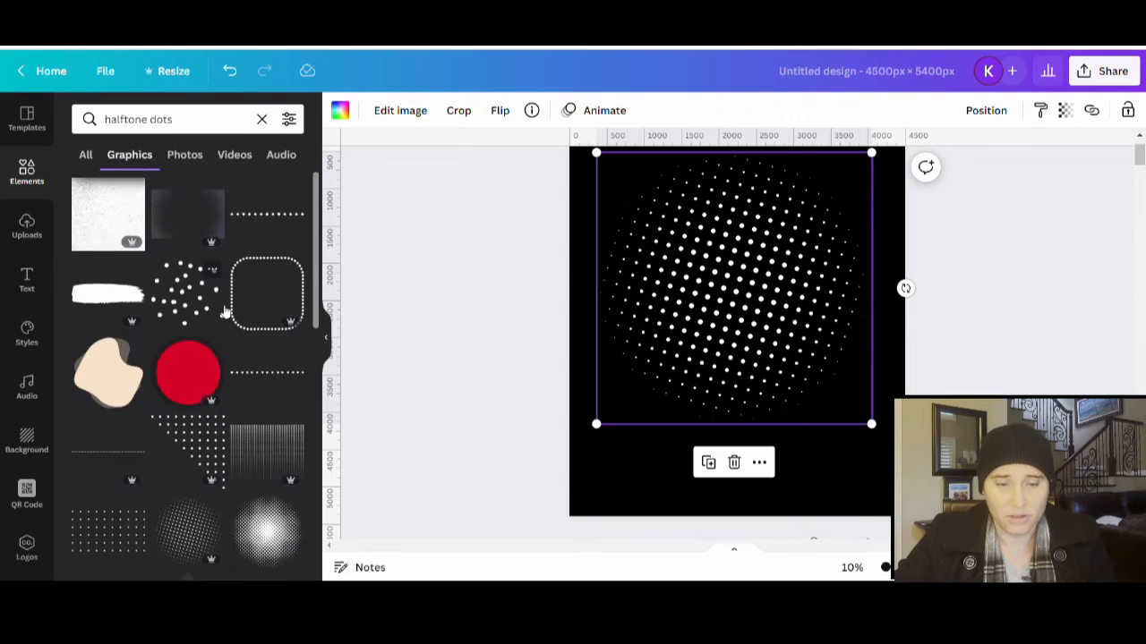
{"action": "scroll", "coordinate": [224, 309], "scroll_direction": "down", "scroll_amount": 3}
{"action": "scroll", "coordinate": [225, 441], "scroll_direction": "down", "scroll_amount": 2}
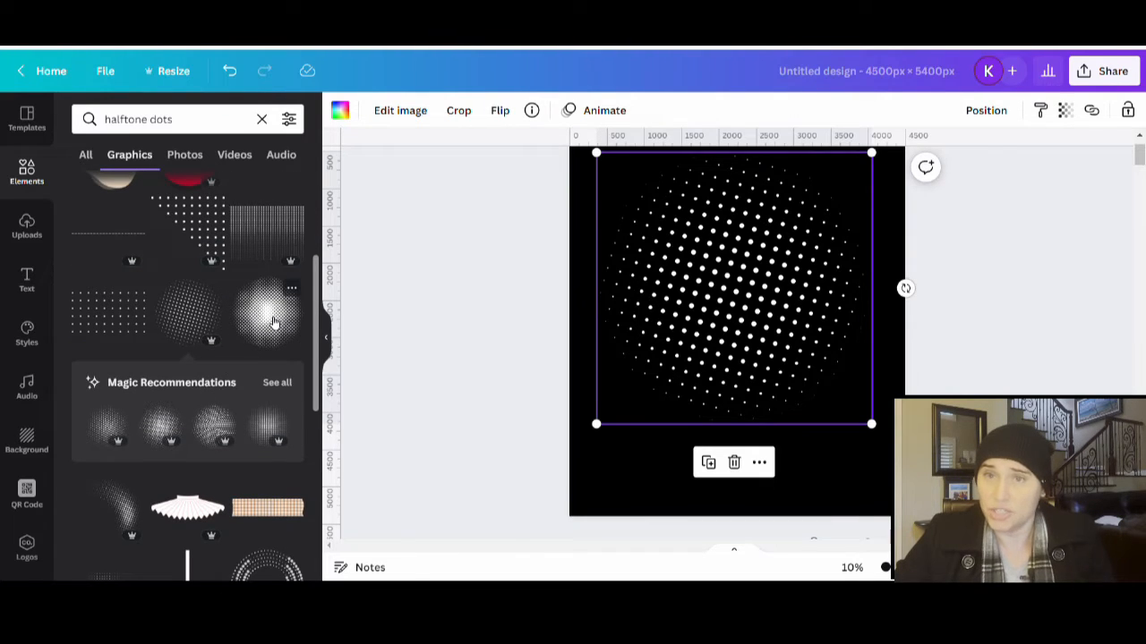
{"action": "left_click", "coordinate": [273, 322]}
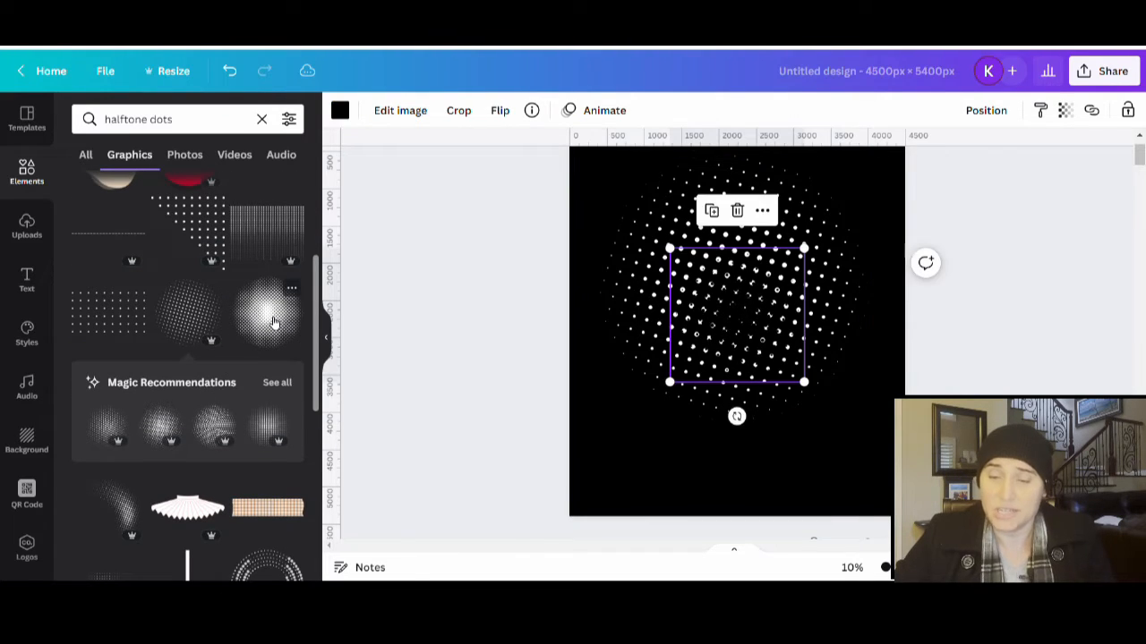
{"action": "left_click", "coordinate": [340, 113]}
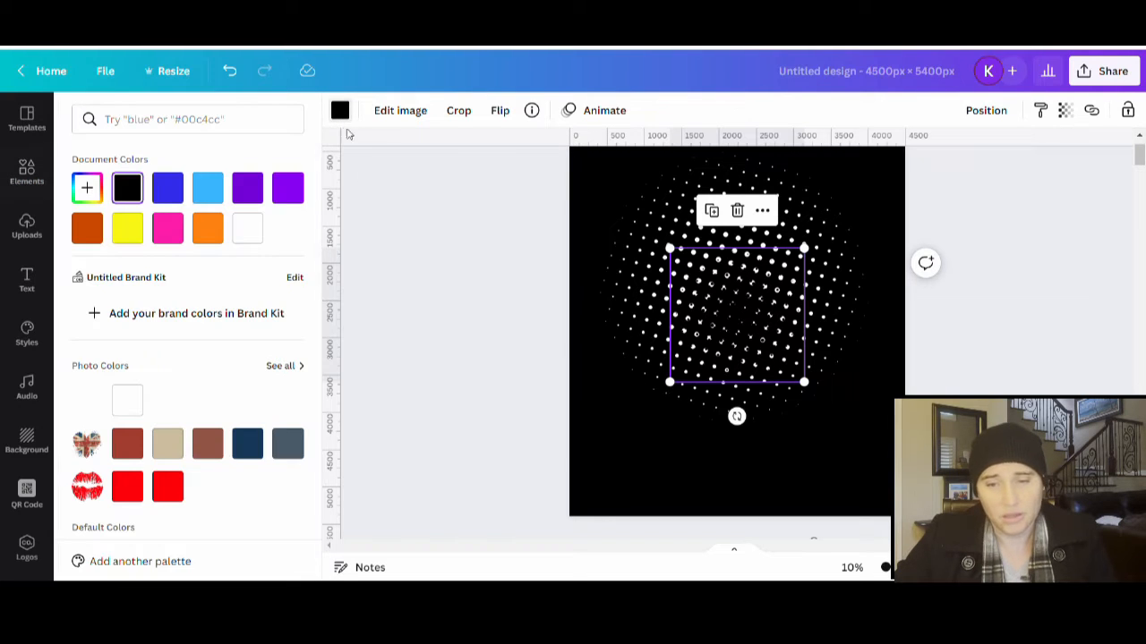
{"action": "left_click", "coordinate": [248, 229]}
{"action": "key", "text": "Escape"}
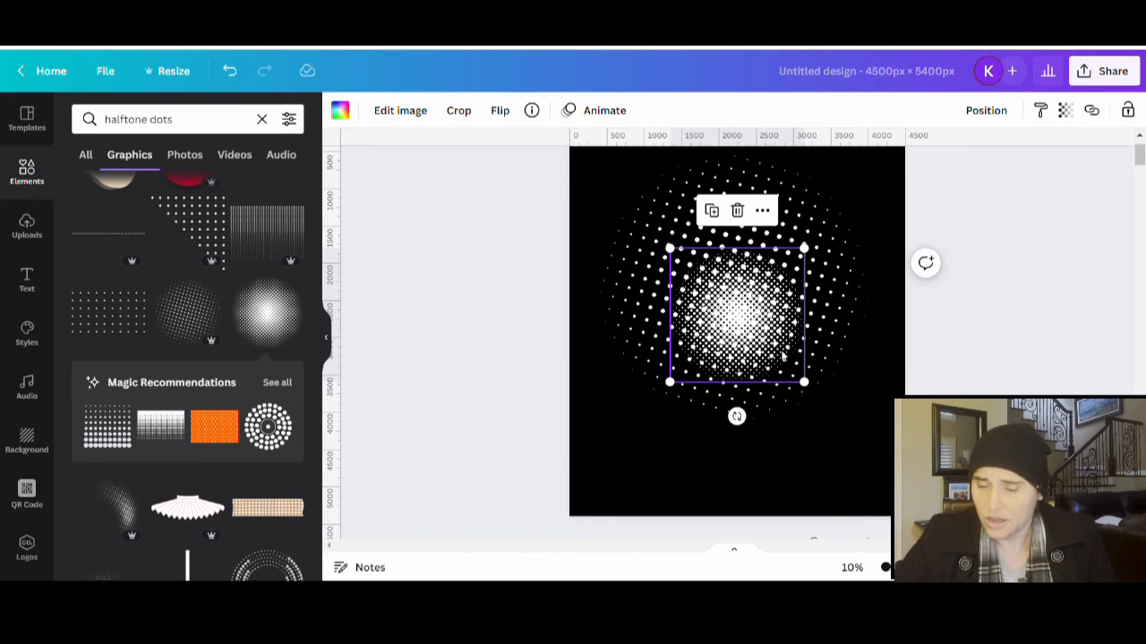
- Separate the two halftones, placing the dense one in the page's lower left and shifting the sparse one upward
{"action": "left_click_drag", "start_coordinate": [783, 355], "coordinate": [699, 500]}
{"action": "scroll", "coordinate": [716, 358], "scroll_direction": "down", "scroll_amount": 2}
{"action": "scroll", "coordinate": [739, 284], "scroll_direction": "up", "scroll_amount": 2}
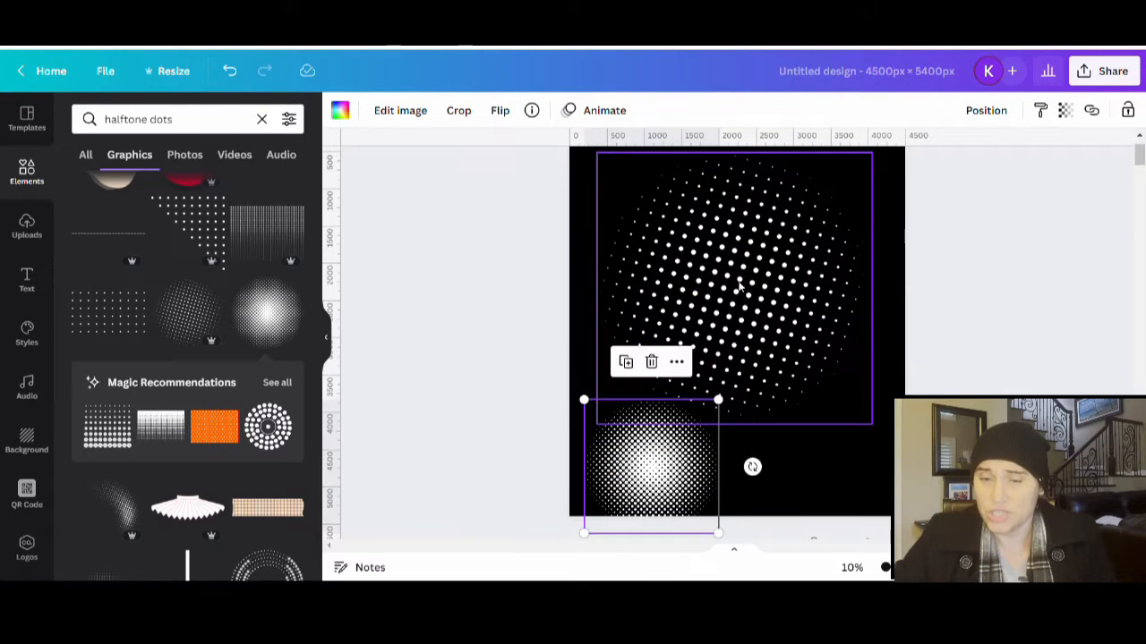
{"action": "left_click_drag", "start_coordinate": [740, 286], "coordinate": [733, 214]}
{"action": "left_click_drag", "start_coordinate": [648, 484], "coordinate": [667, 423]}
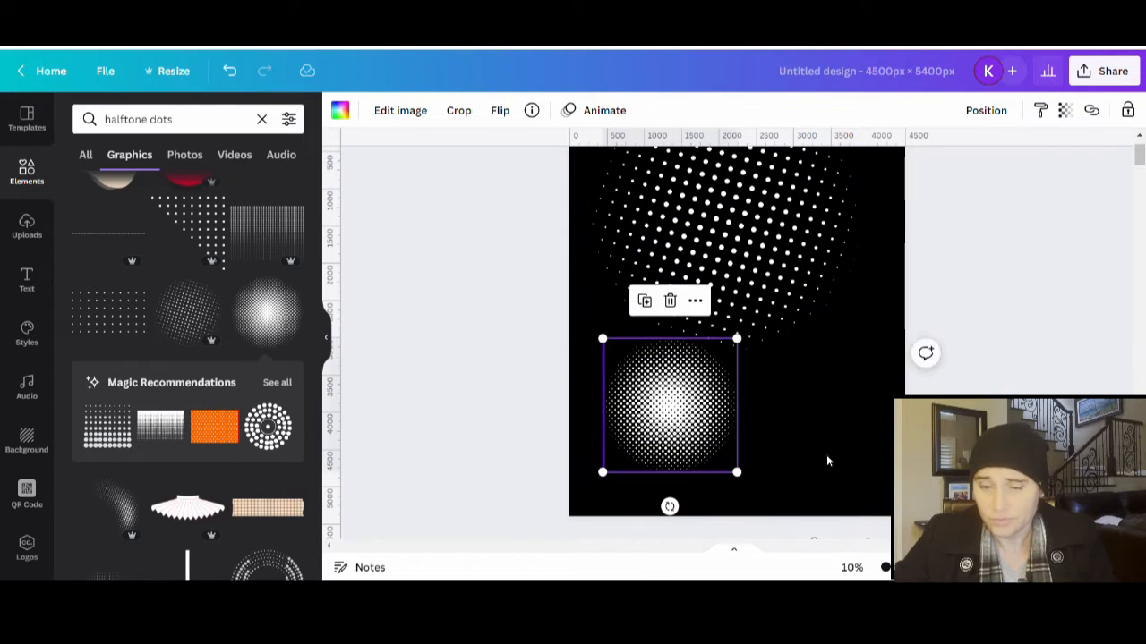
- Enlarge the dense halftone to nearly the full page width and centre it horizontally over the lower part of the page
{"action": "left_click", "coordinate": [826, 461]}
{"action": "left_click", "coordinate": [713, 453]}
{"action": "left_click_drag", "start_coordinate": [737, 472], "coordinate": [942, 627]}
{"action": "left_click_drag", "start_coordinate": [784, 524], "coordinate": [745, 402]}
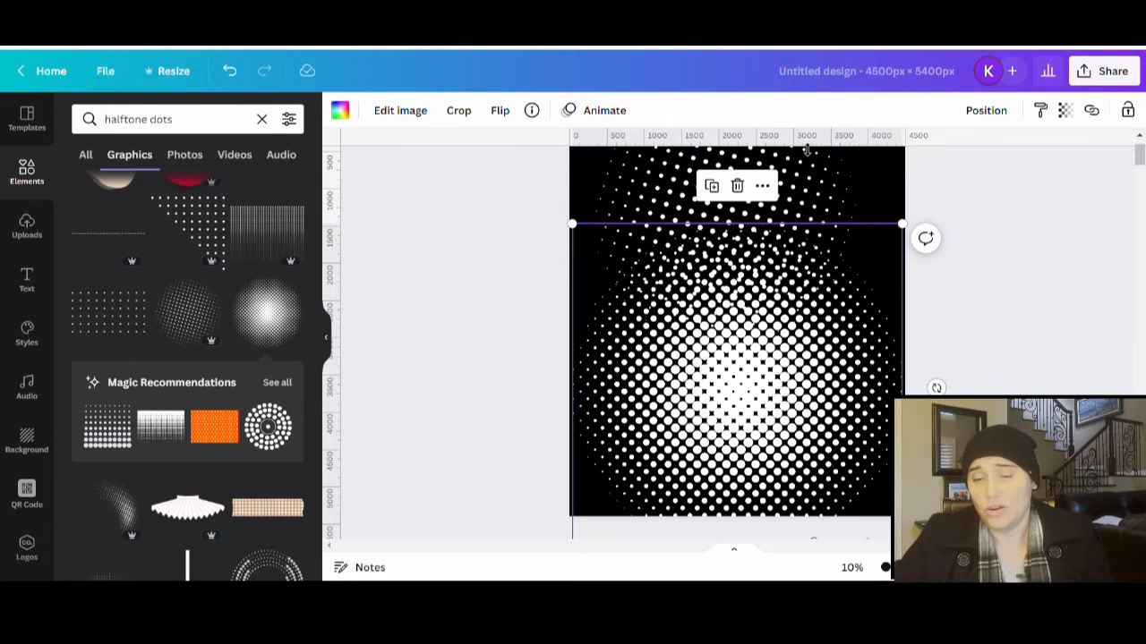
- Move the sparse halftone behind the dense one and shift both up so they overlap around the page's centre
{"action": "left_click_drag", "start_coordinate": [825, 199], "coordinate": [838, 357]}
{"action": "left_click", "coordinate": [739, 198]}
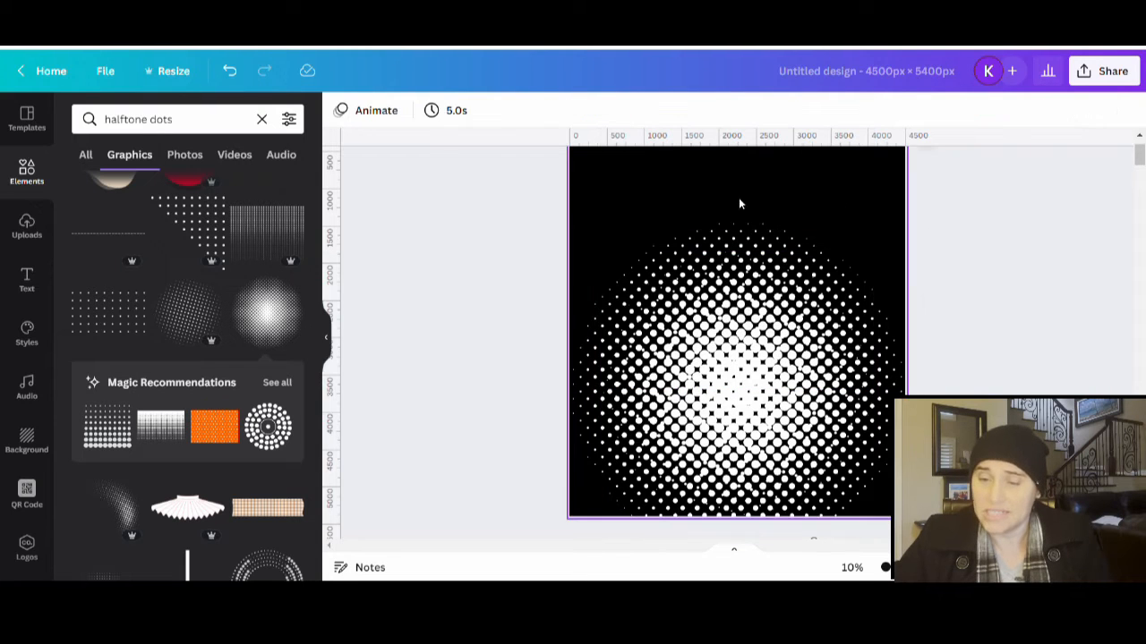
{"action": "left_click_drag", "start_coordinate": [741, 240], "coordinate": [751, 152]}
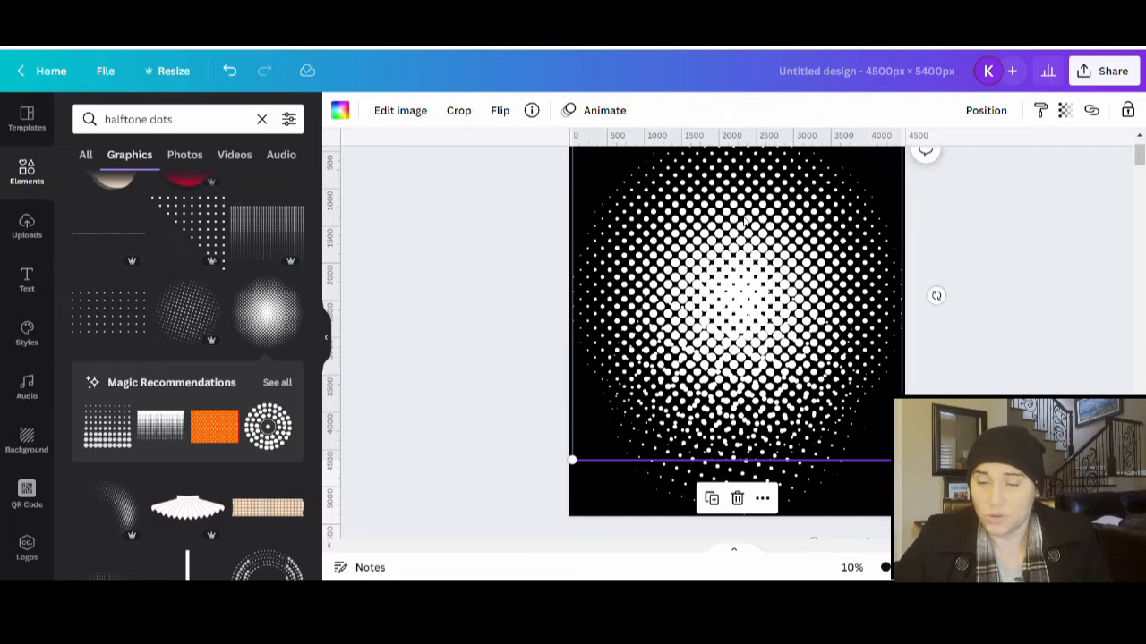
{"action": "left_click_drag", "start_coordinate": [810, 490], "coordinate": [806, 399]}
{"action": "key", "text": "Delete"}
{"action": "scroll", "coordinate": [802, 394], "scroll_direction": "up", "scroll_amount": 2}
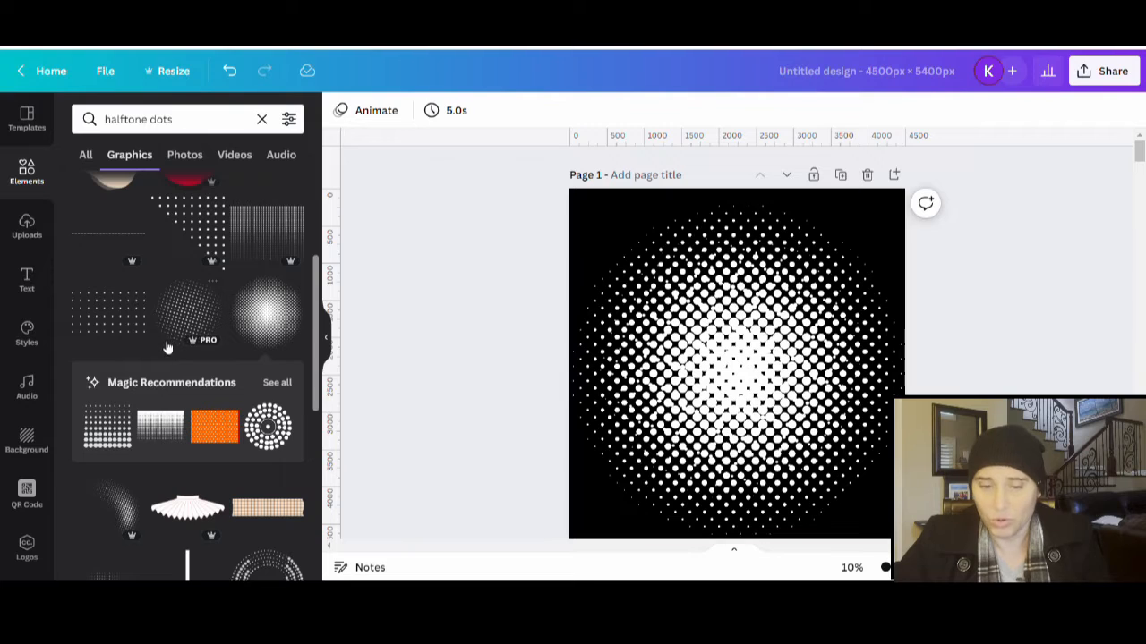
- Add the orange round halftone graphic from the halftone dots results to the page
{"action": "scroll", "coordinate": [166, 347], "scroll_direction": "down", "scroll_amount": 5}
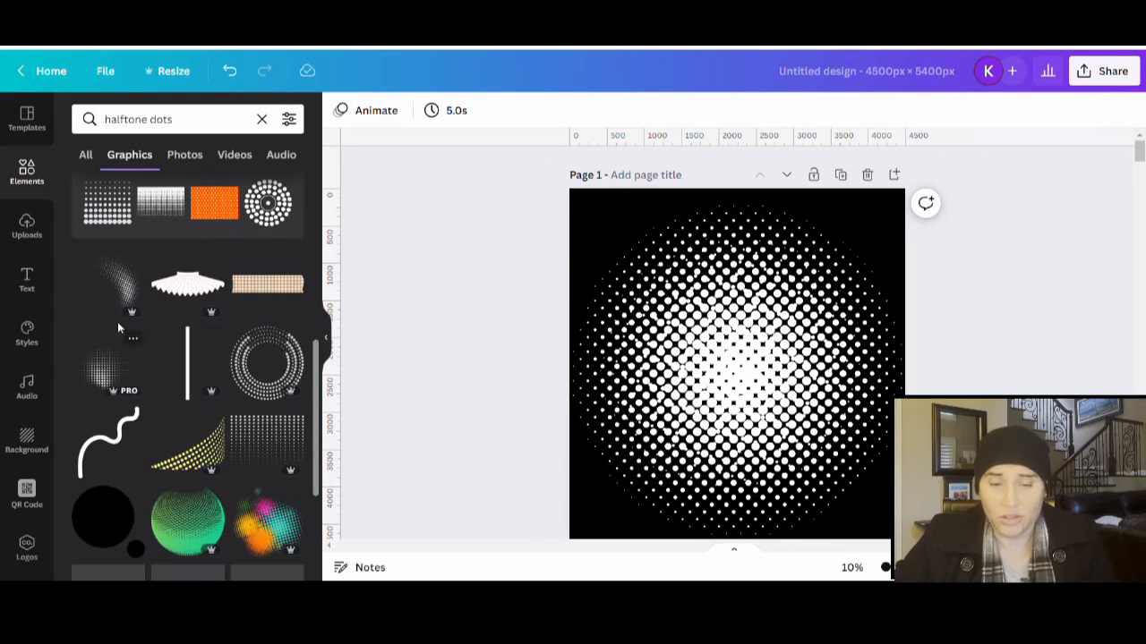
{"action": "scroll", "coordinate": [125, 322], "scroll_direction": "down", "scroll_amount": 2}
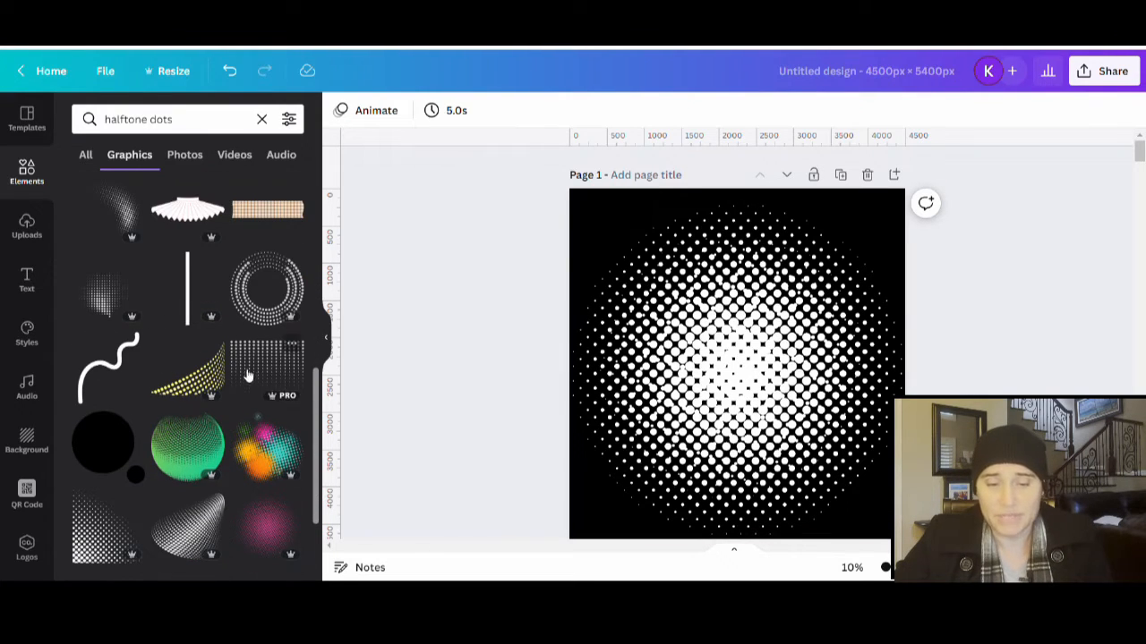
{"action": "scroll", "coordinate": [224, 377], "scroll_direction": "down", "scroll_amount": 2}
{"action": "scroll", "coordinate": [153, 371], "scroll_direction": "down", "scroll_amount": 2}
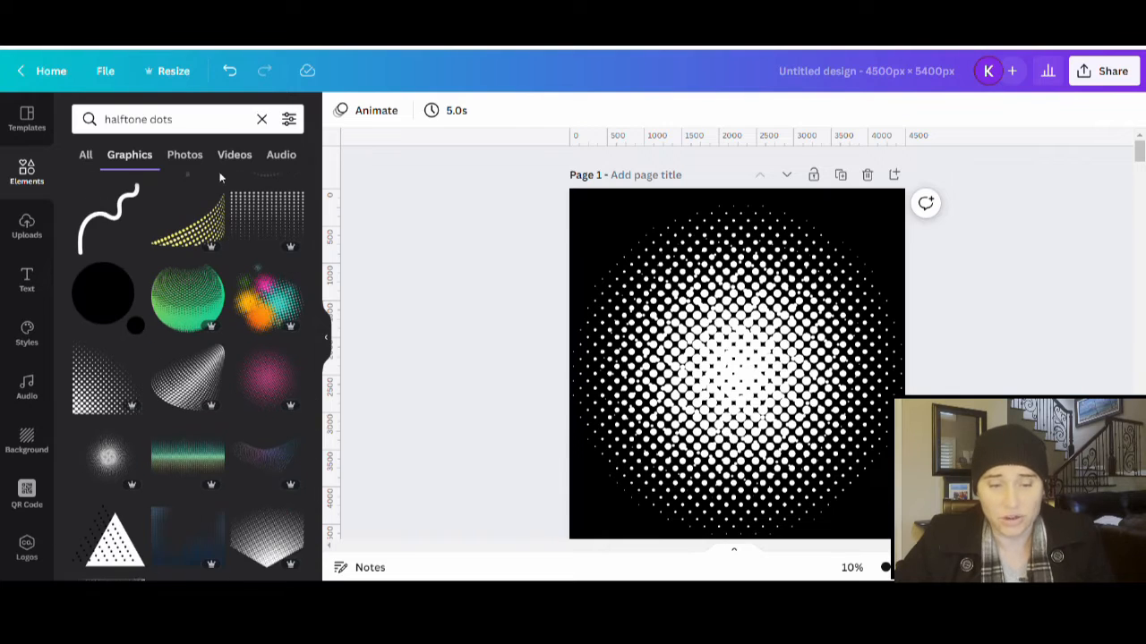
{"action": "scroll", "coordinate": [188, 322], "scroll_direction": "down", "scroll_amount": 2}
{"action": "scroll", "coordinate": [186, 268], "scroll_direction": "down", "scroll_amount": 3}
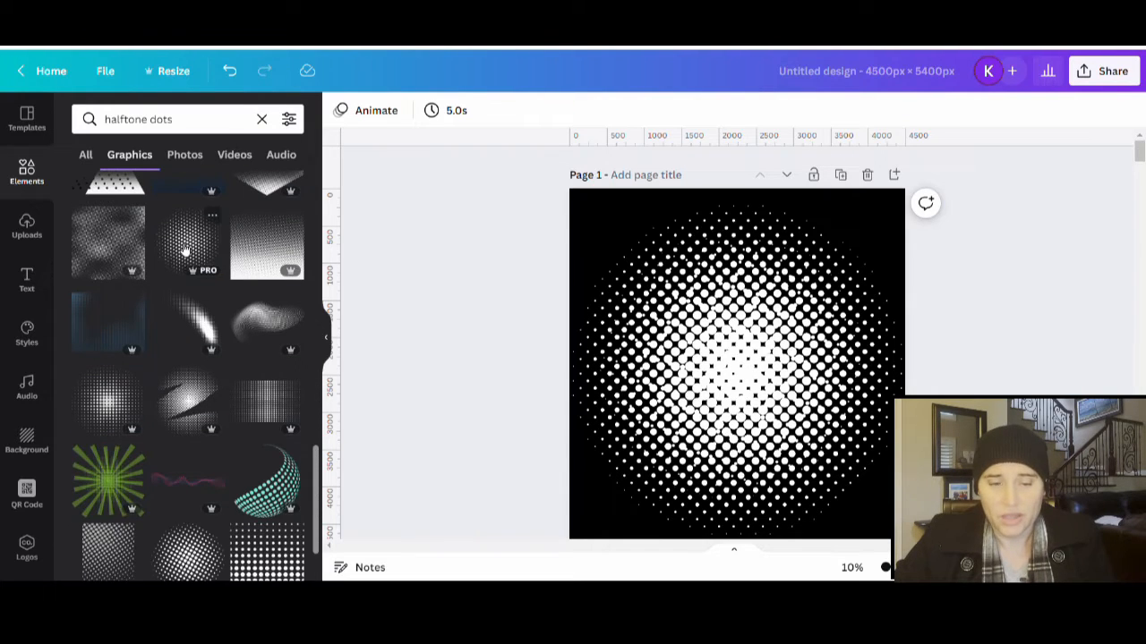
{"action": "scroll", "coordinate": [185, 250], "scroll_direction": "down", "scroll_amount": 2}
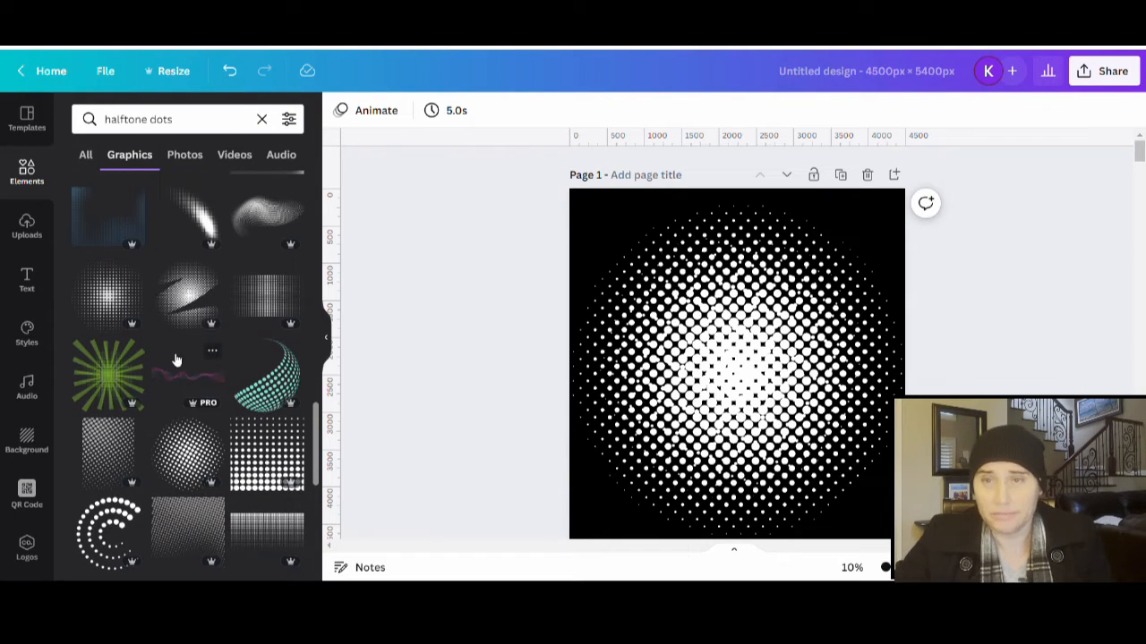
{"action": "scroll", "coordinate": [170, 349], "scroll_direction": "down", "scroll_amount": 3}
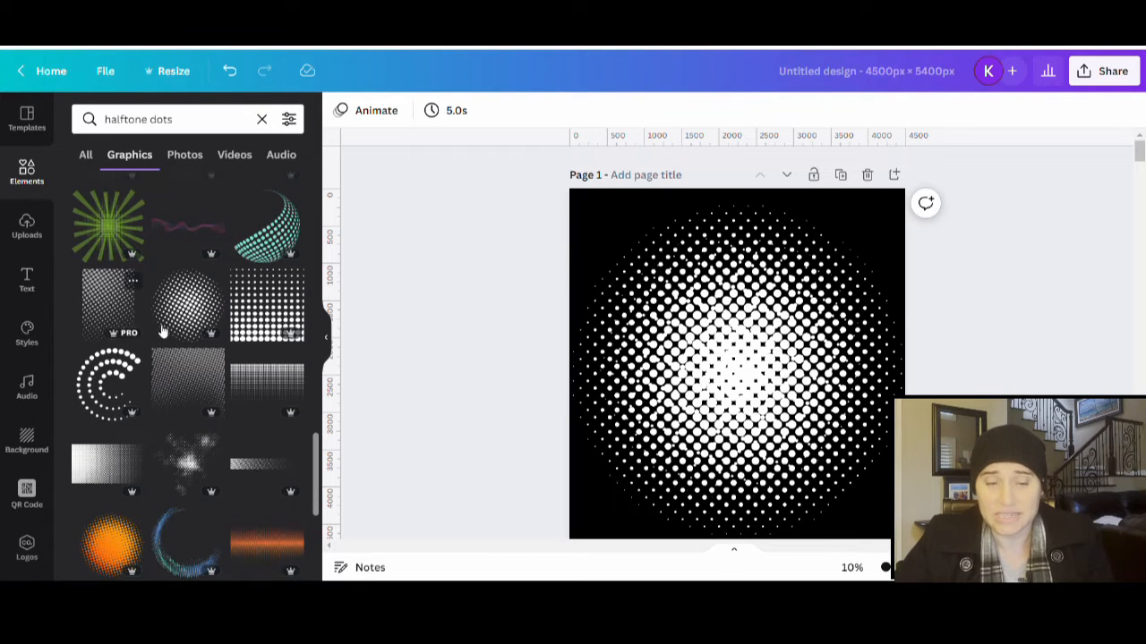
{"action": "scroll", "coordinate": [162, 332], "scroll_direction": "down", "scroll_amount": 3}
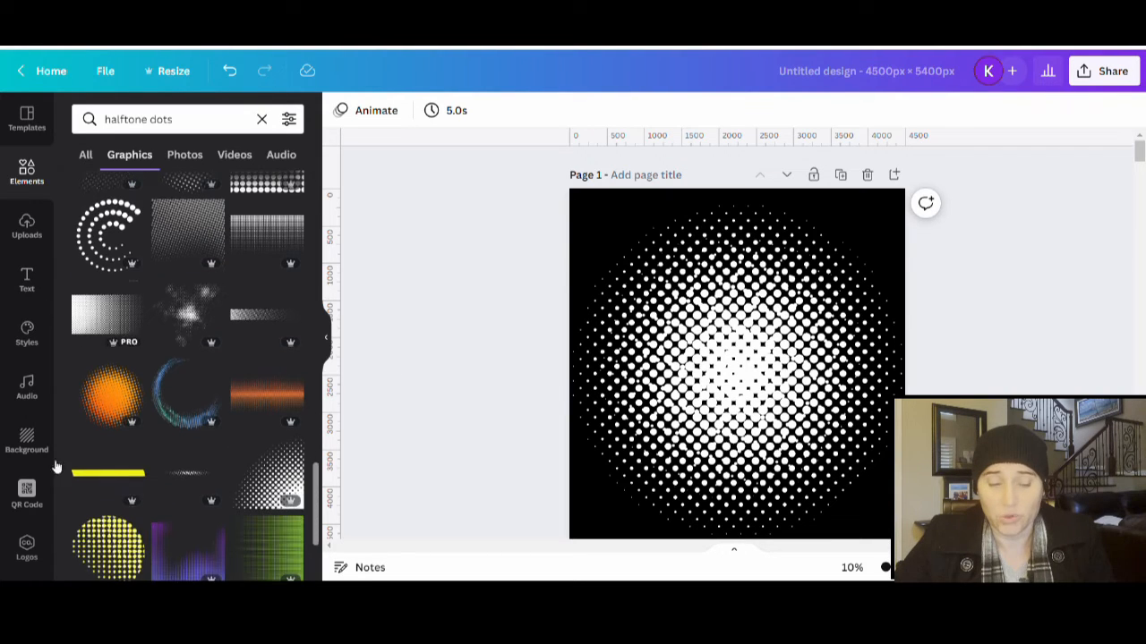
{"action": "left_click", "coordinate": [113, 399]}
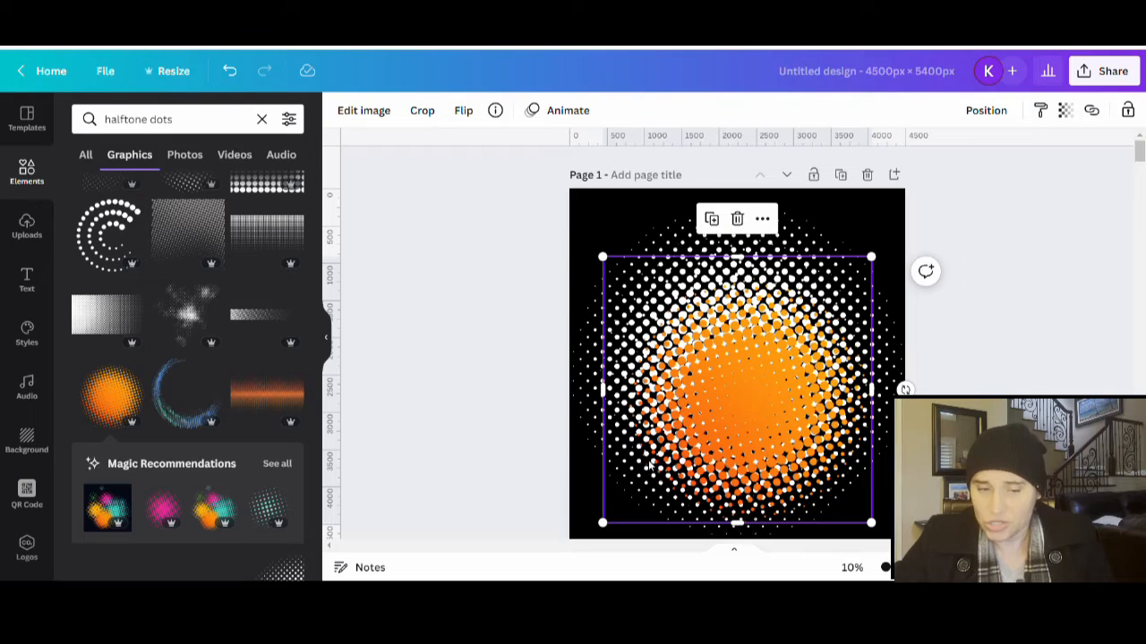
- Enlarge the orange halftone to about the page width and position it over the white halftone dots
{"action": "left_click_drag", "start_coordinate": [737, 424], "coordinate": [723, 404]}
{"action": "left_click_drag", "start_coordinate": [862, 243], "coordinate": [954, 201]}
{"action": "left_click_drag", "start_coordinate": [808, 336], "coordinate": [787, 353]}
{"action": "left_click_drag", "start_coordinate": [783, 354], "coordinate": [782, 357]}
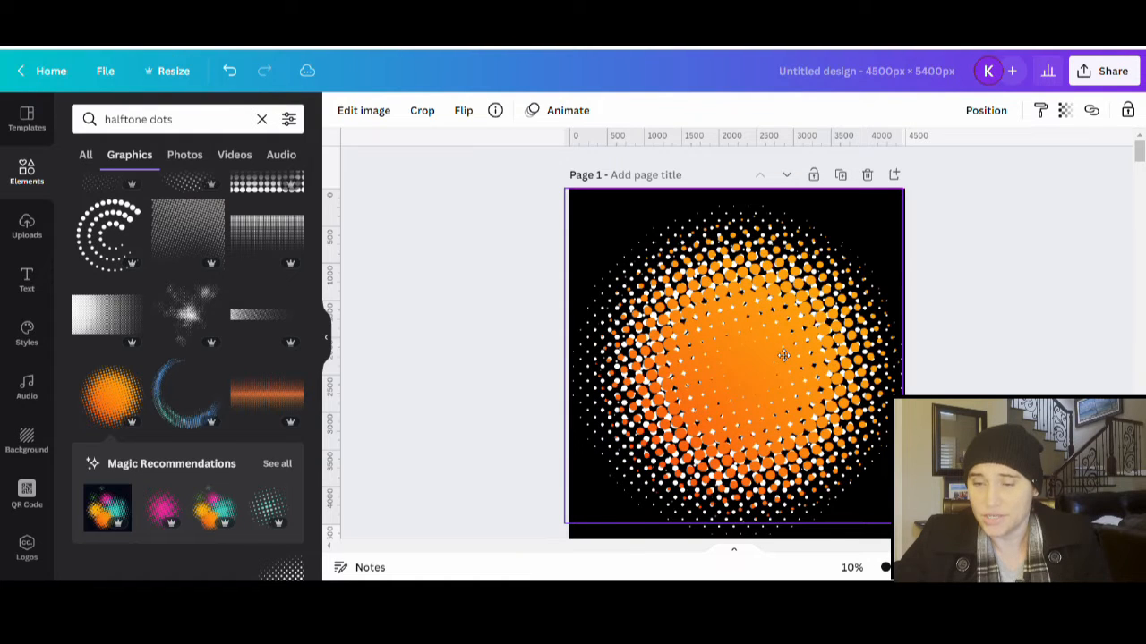
{"action": "left_click_drag", "start_coordinate": [783, 355], "coordinate": [777, 356]}
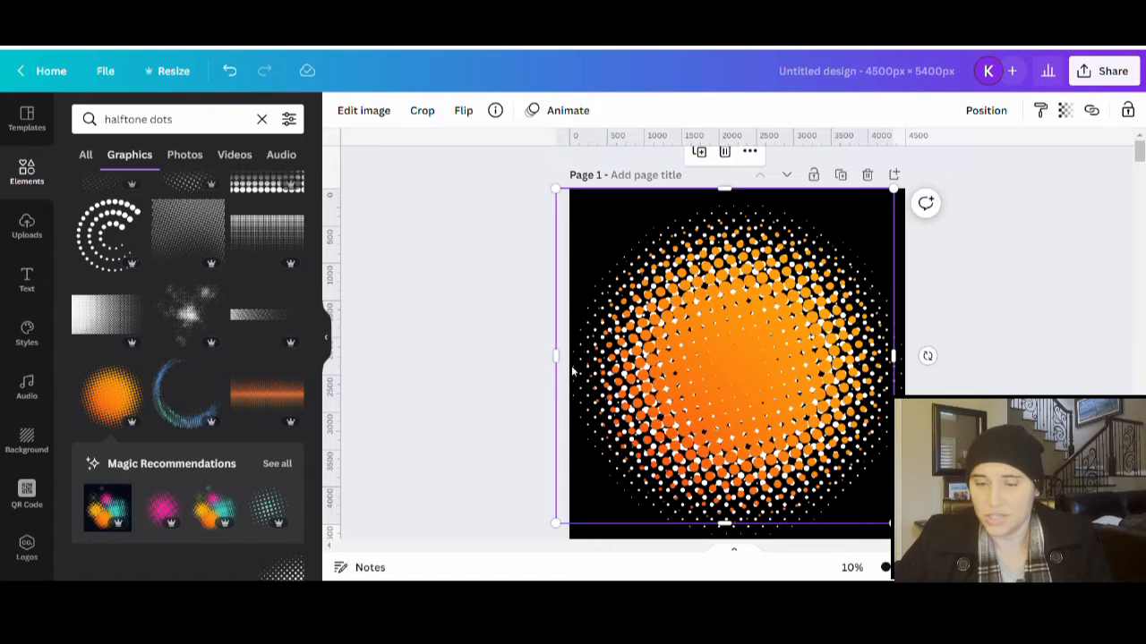
- Browse the halftone dots graphics results for other dot and speckle styles
{"action": "scroll", "coordinate": [572, 370], "scroll_direction": "down", "scroll_amount": 2}
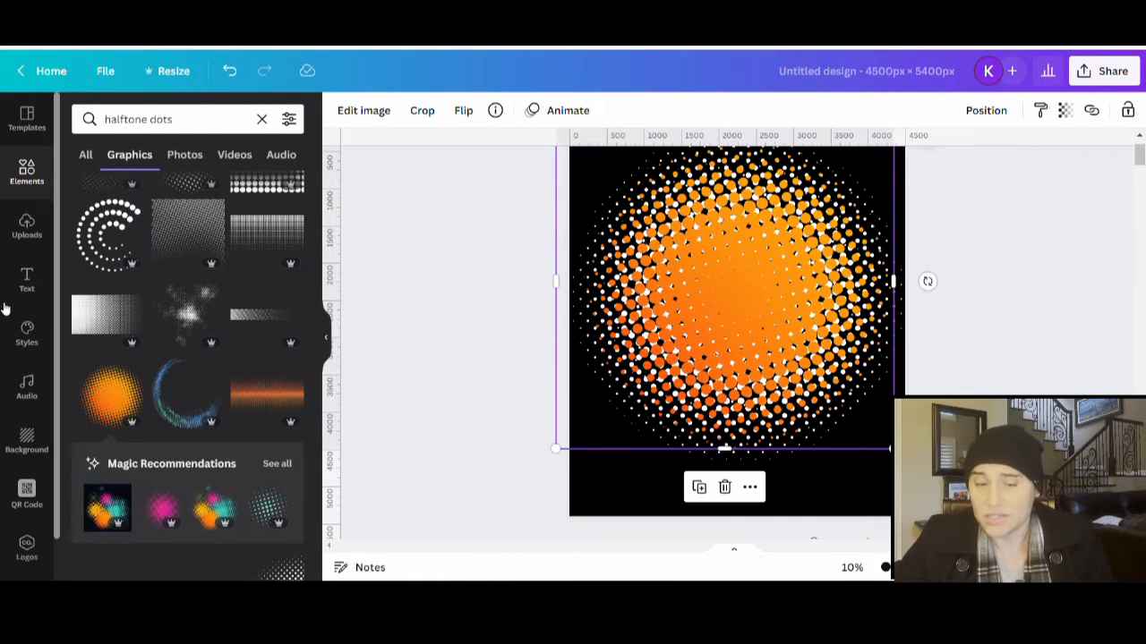
{"action": "scroll", "coordinate": [134, 302], "scroll_direction": "down", "scroll_amount": 4}
{"action": "scroll", "coordinate": [167, 324], "scroll_direction": "down", "scroll_amount": 2}
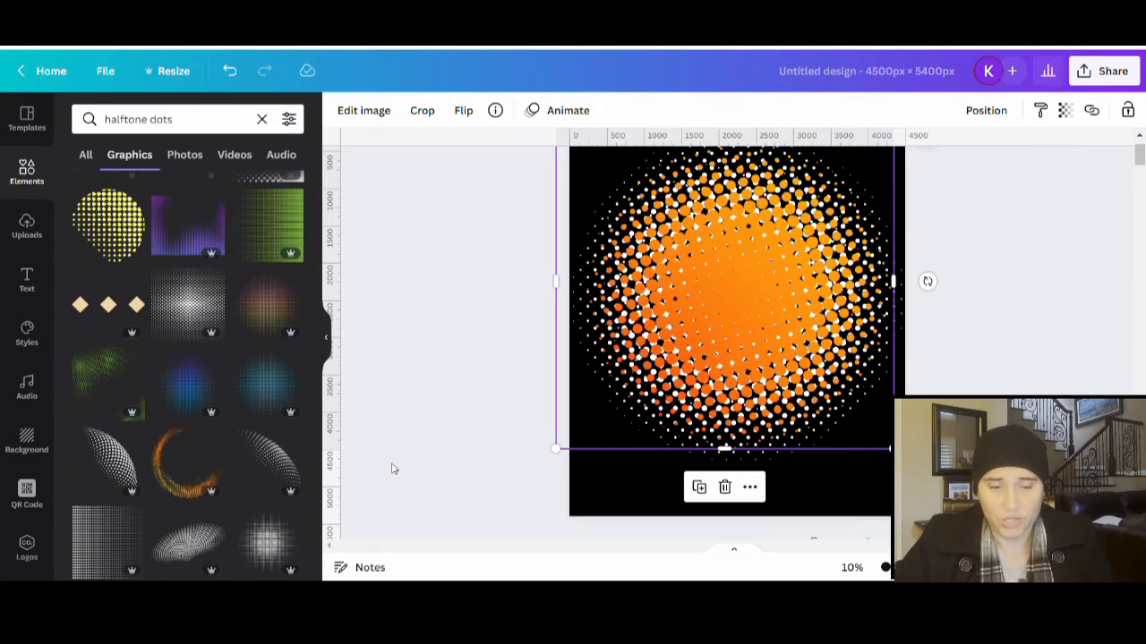
{"action": "scroll", "coordinate": [194, 501], "scroll_direction": "down", "scroll_amount": 2}
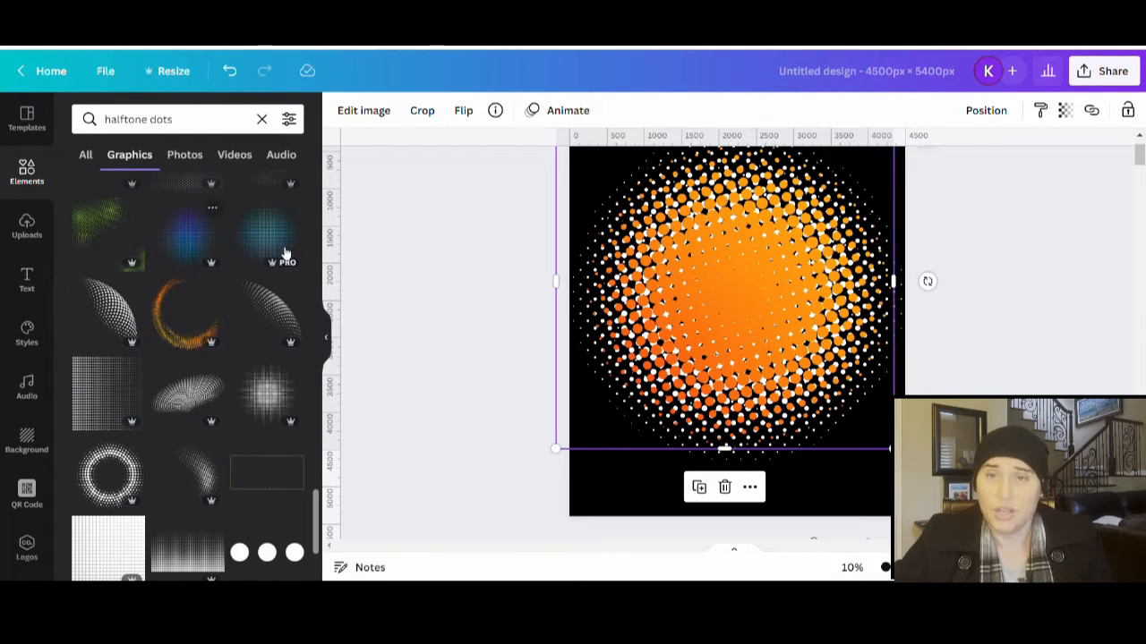
{"action": "scroll", "coordinate": [157, 408], "scroll_direction": "down", "scroll_amount": 1}
{"action": "scroll", "coordinate": [157, 409], "scroll_direction": "down", "scroll_amount": 3}
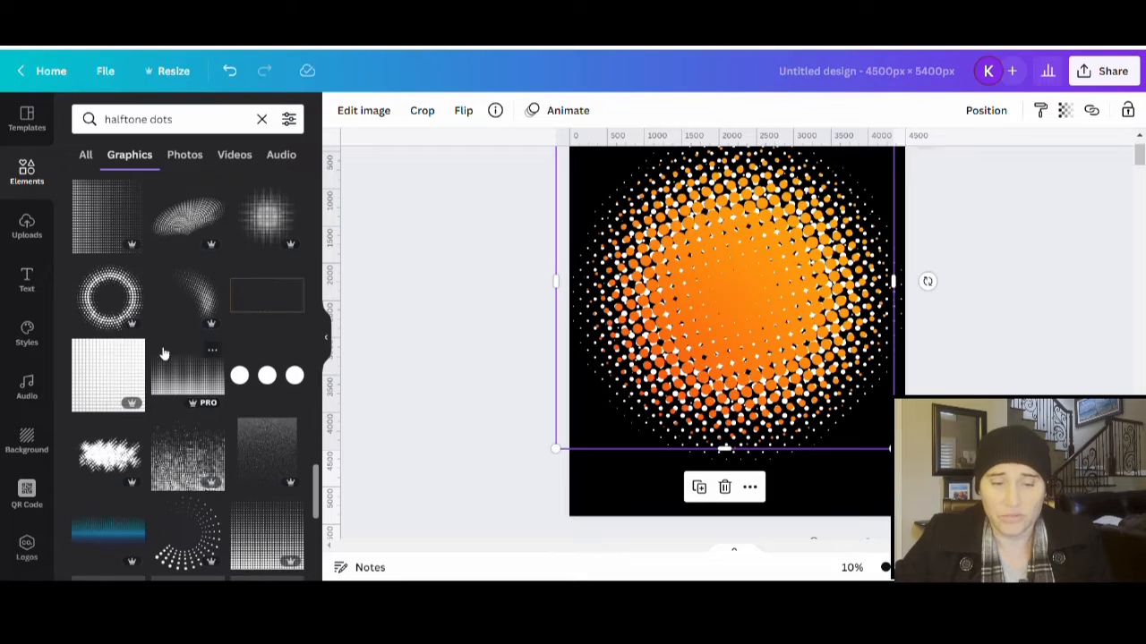
{"action": "scroll", "coordinate": [205, 327], "scroll_direction": "down", "scroll_amount": 1}
{"action": "scroll", "coordinate": [206, 327], "scroll_direction": "down", "scroll_amount": 1}
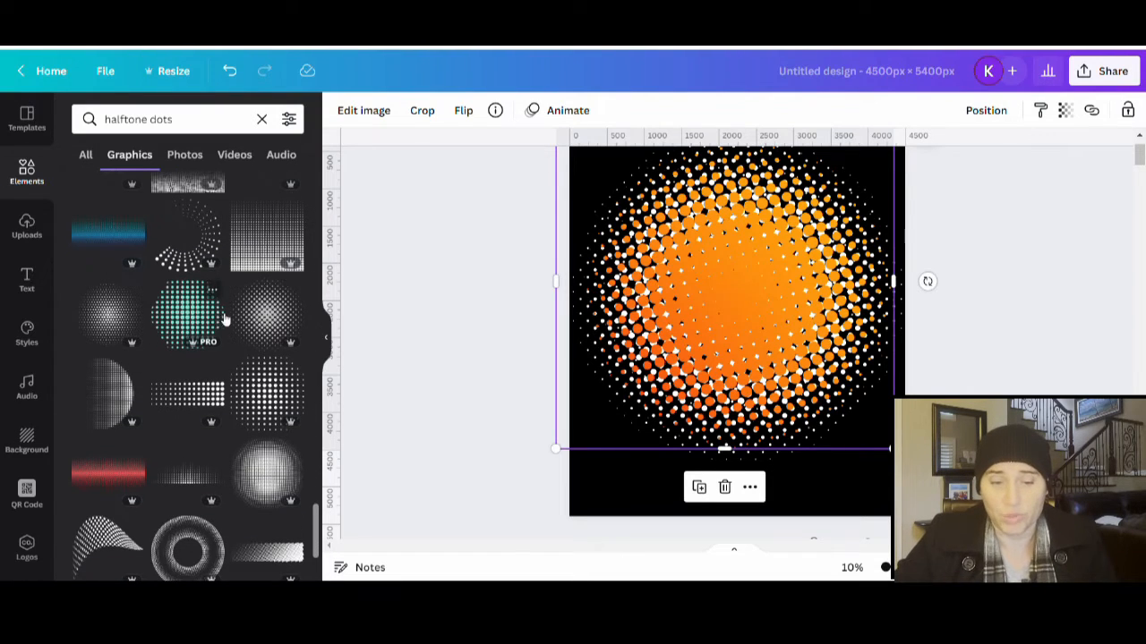
{"action": "scroll", "coordinate": [256, 301], "scroll_direction": "down", "scroll_amount": 4}
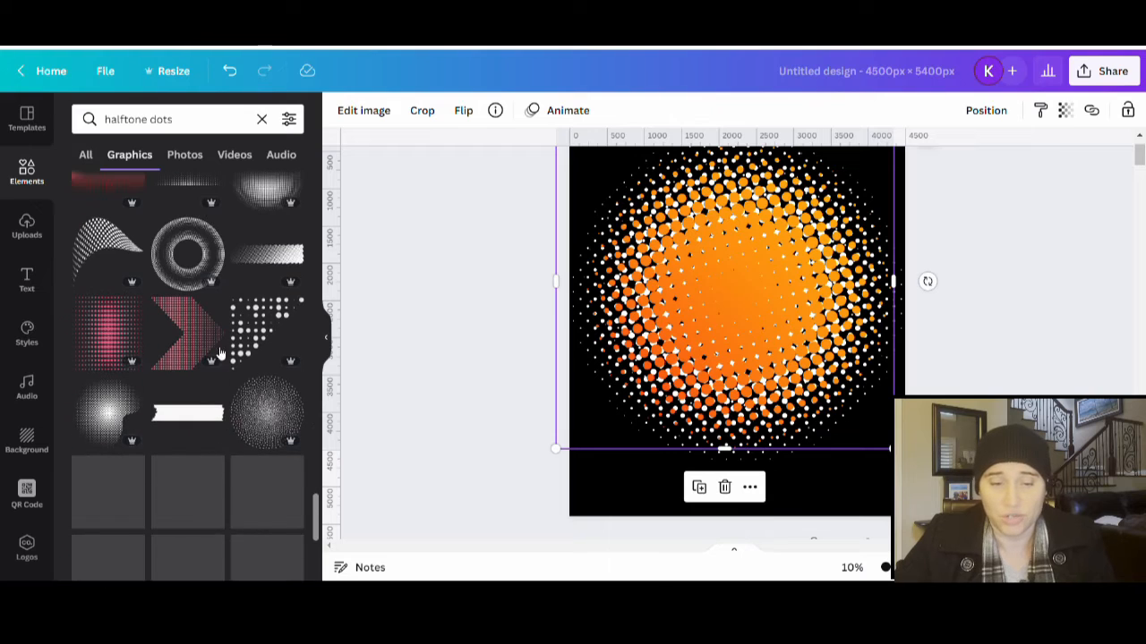
{"action": "scroll", "coordinate": [233, 429], "scroll_direction": "down", "scroll_amount": 3}
{"action": "scroll", "coordinate": [242, 403], "scroll_direction": "down", "scroll_amount": 5}
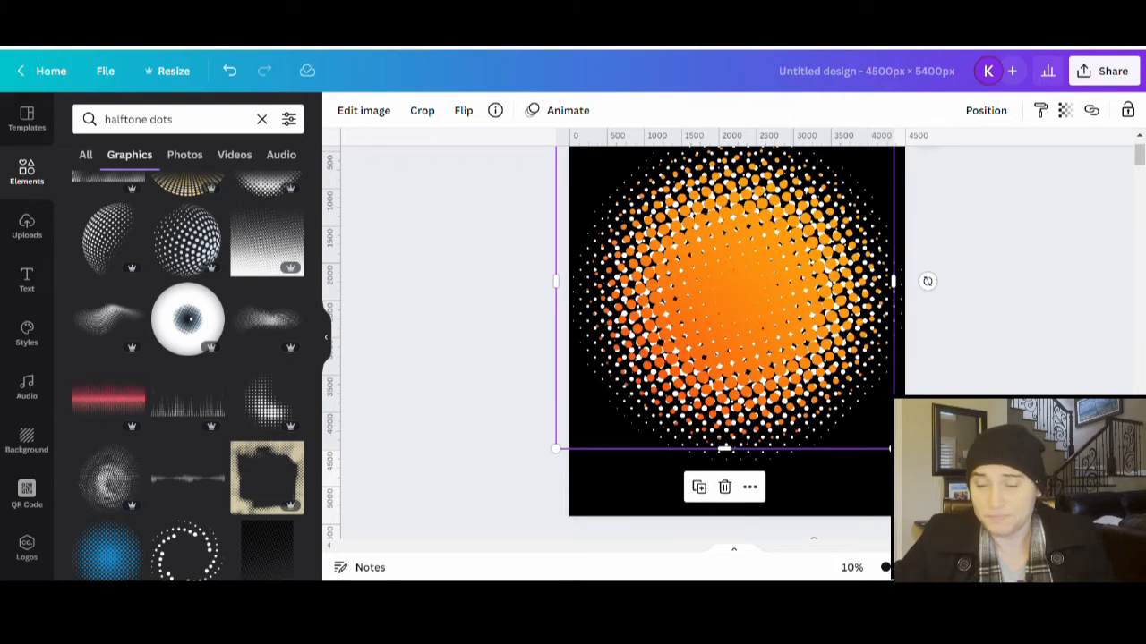
- Clear all the overlapping orange and white halftone graphics from page 1, leaving only its black background
{"action": "left_click", "coordinate": [986, 383]}
{"action": "scroll", "coordinate": [985, 383], "scroll_direction": "down", "scroll_amount": 4}
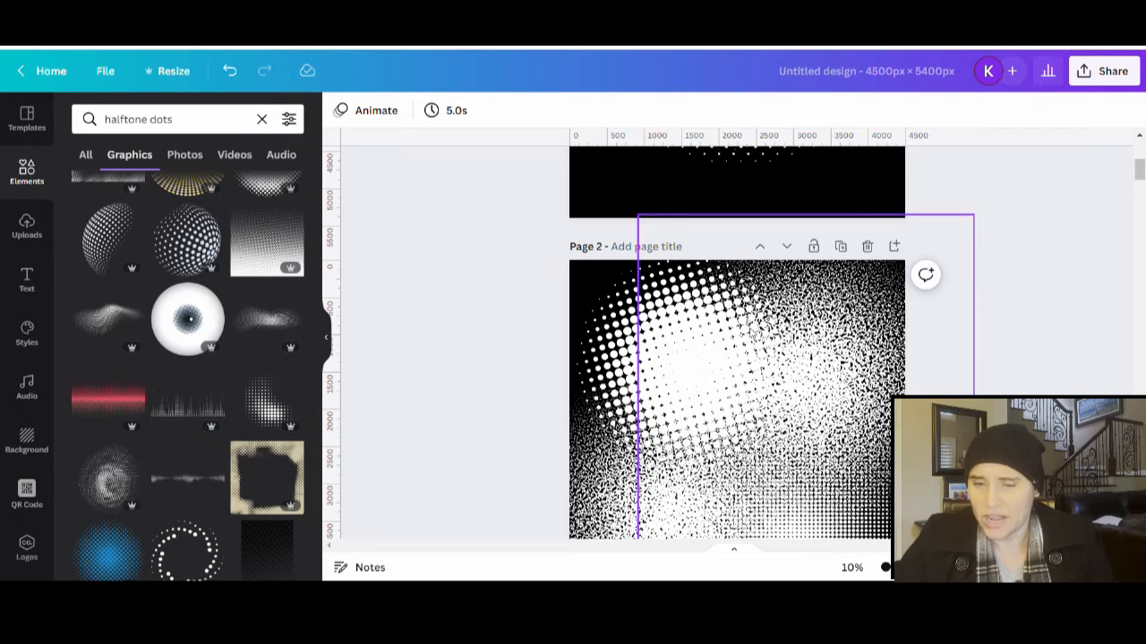
{"action": "scroll", "coordinate": [758, 339], "scroll_direction": "up", "scroll_amount": 3}
{"action": "left_click", "coordinate": [770, 270]}
{"action": "key", "text": "Delete"}
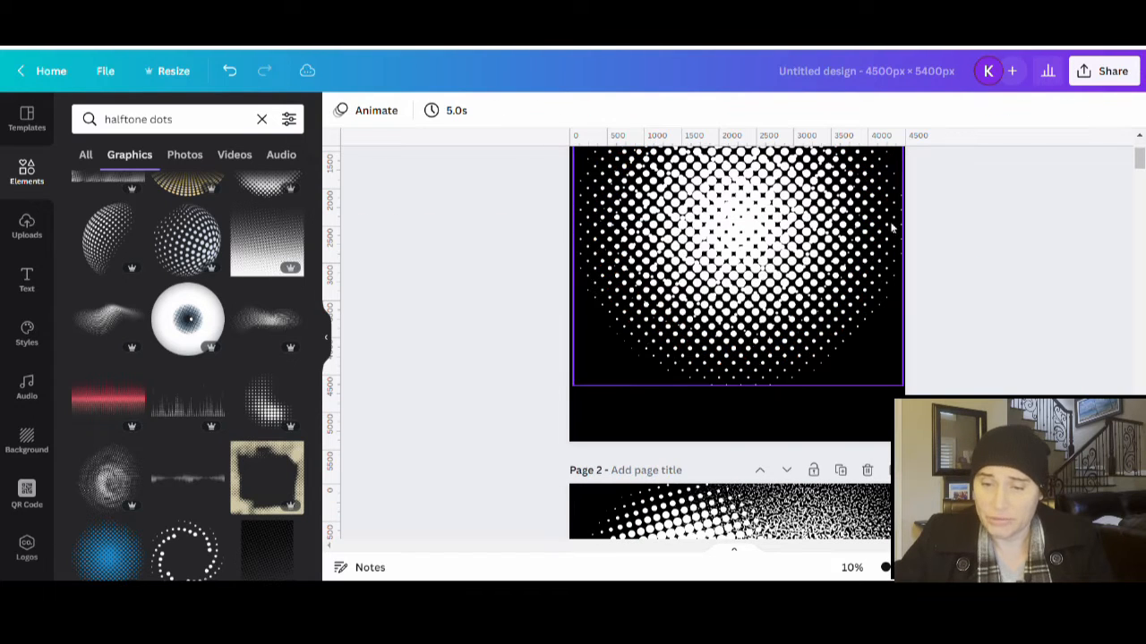
{"action": "left_click_drag", "start_coordinate": [92, 231], "coordinate": [91, 231]}
{"action": "left_click_drag", "start_coordinate": [824, 267], "coordinate": [277, 268]}
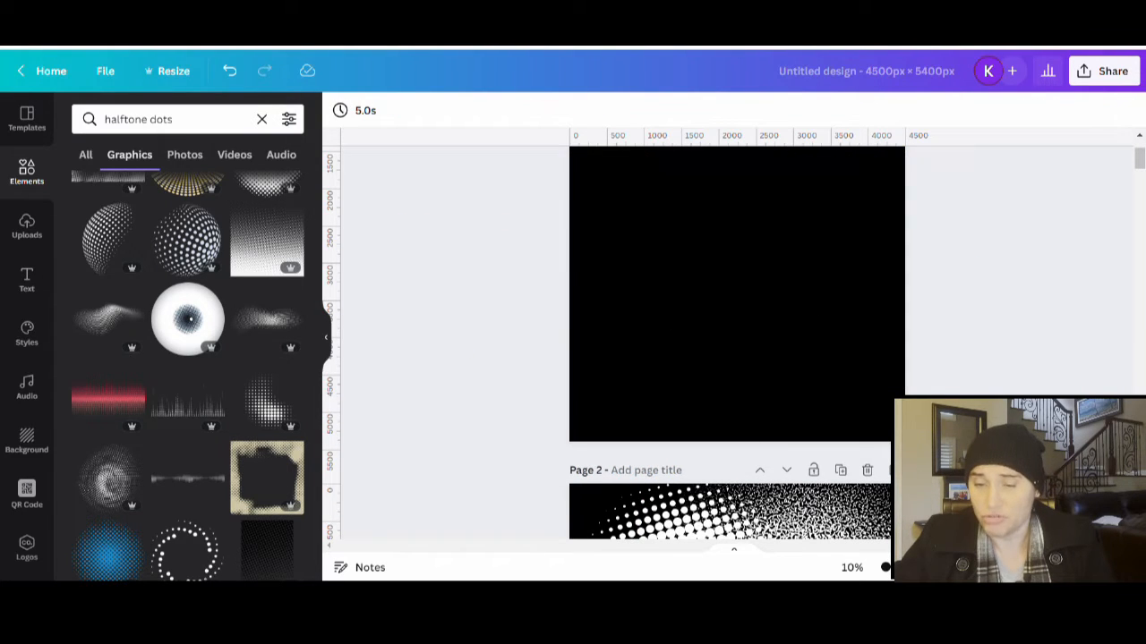
- Move the round white dot halftone from page 2 onto page 1, against the page's left edge near the top
{"action": "scroll", "coordinate": [681, 332], "scroll_direction": "down", "scroll_amount": 1}
{"action": "left_click_drag", "start_coordinate": [614, 492], "coordinate": [655, 278]}
{"action": "scroll", "coordinate": [901, 292], "scroll_direction": "up", "scroll_amount": 2}
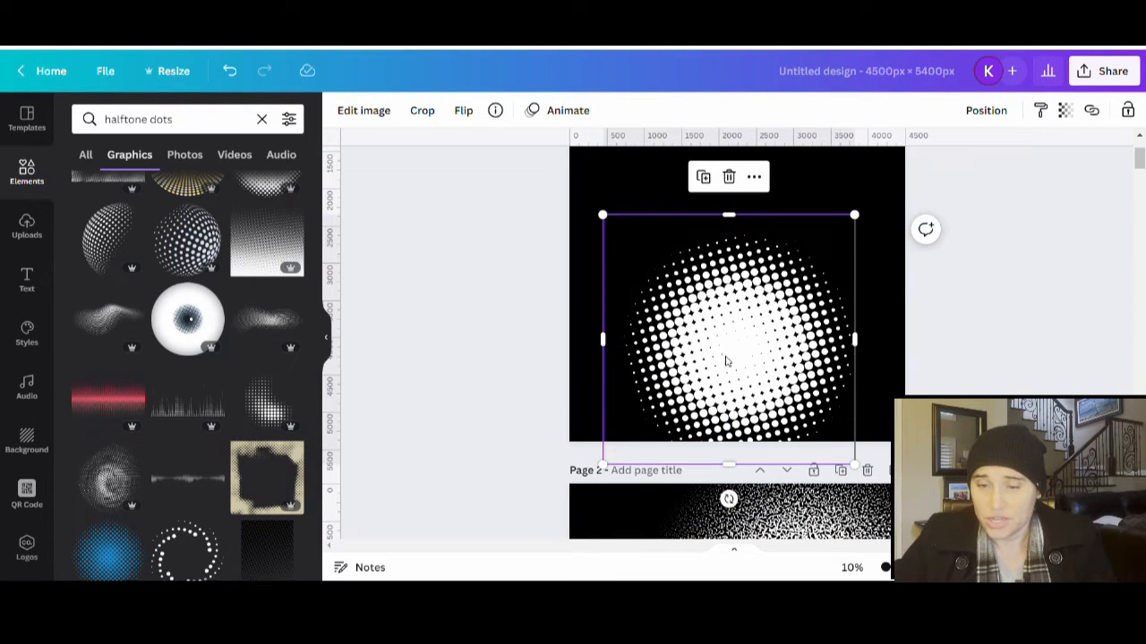
{"action": "left_click_drag", "start_coordinate": [727, 362], "coordinate": [723, 253]}
{"action": "scroll", "coordinate": [877, 369], "scroll_direction": "up", "scroll_amount": 4}
{"action": "left_click_drag", "start_coordinate": [744, 363], "coordinate": [714, 331]}
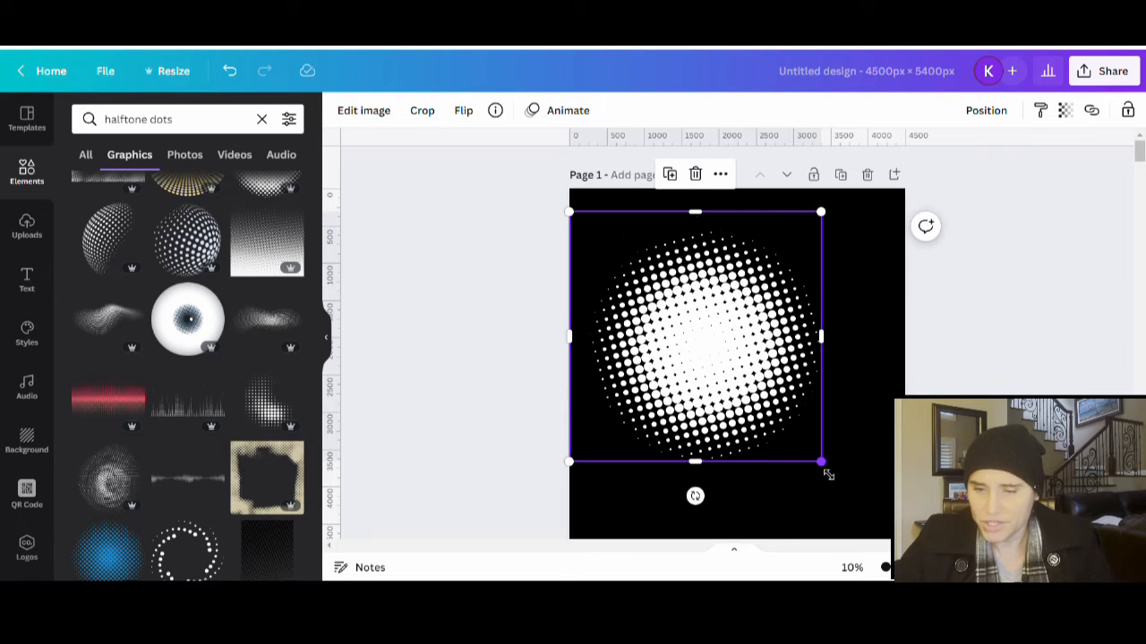
- Enlarge the round white dot halftone to nearly the full page width and reposition it within the page
{"action": "left_click_drag", "start_coordinate": [825, 471], "coordinate": [895, 533]}
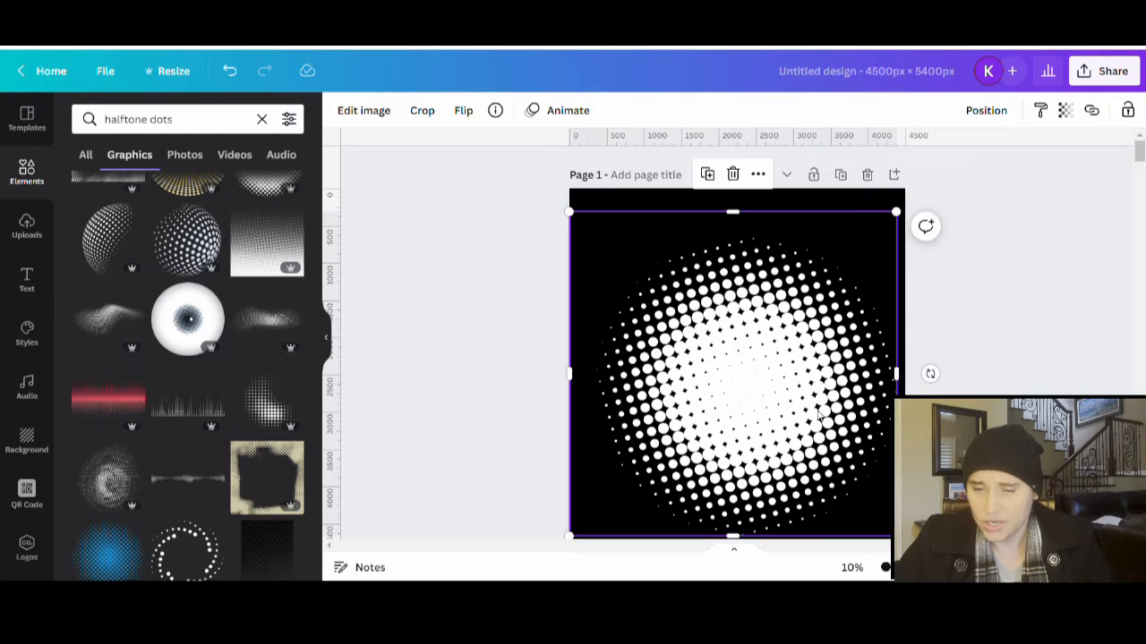
{"action": "left_click_drag", "start_coordinate": [820, 413], "coordinate": [815, 410]}
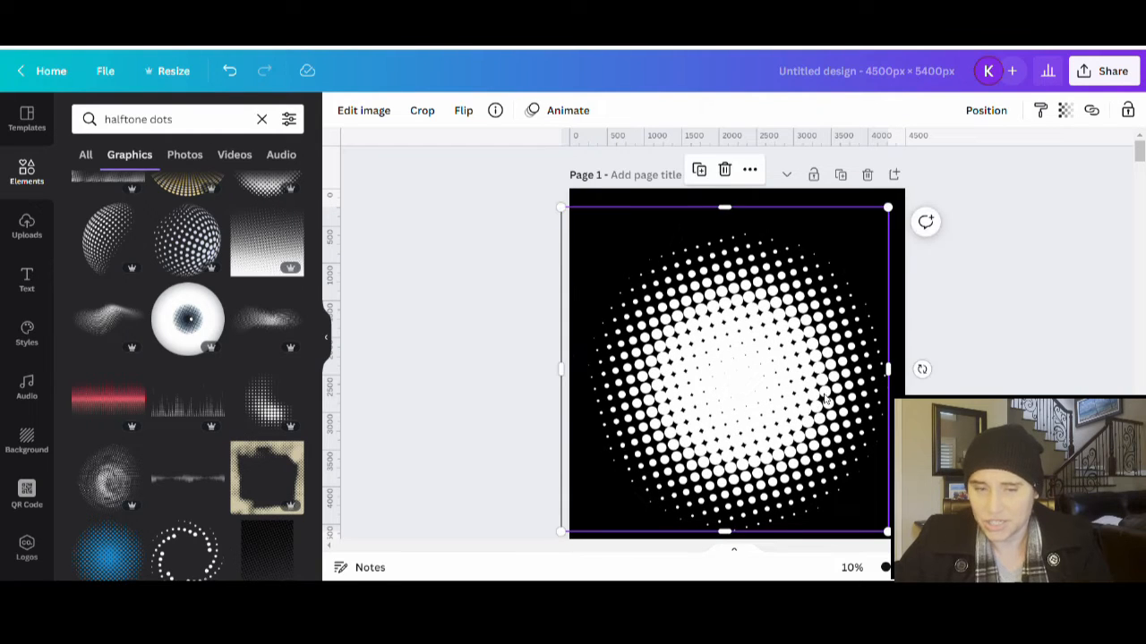
{"action": "mouse_move", "coordinate": [707, 386]}
{"action": "left_mouse_down"}
{"action": "mouse_move", "coordinate": [732, 389]}
{"action": "mouse_move", "coordinate": [719, 387]}
{"action": "left_mouse_up"}
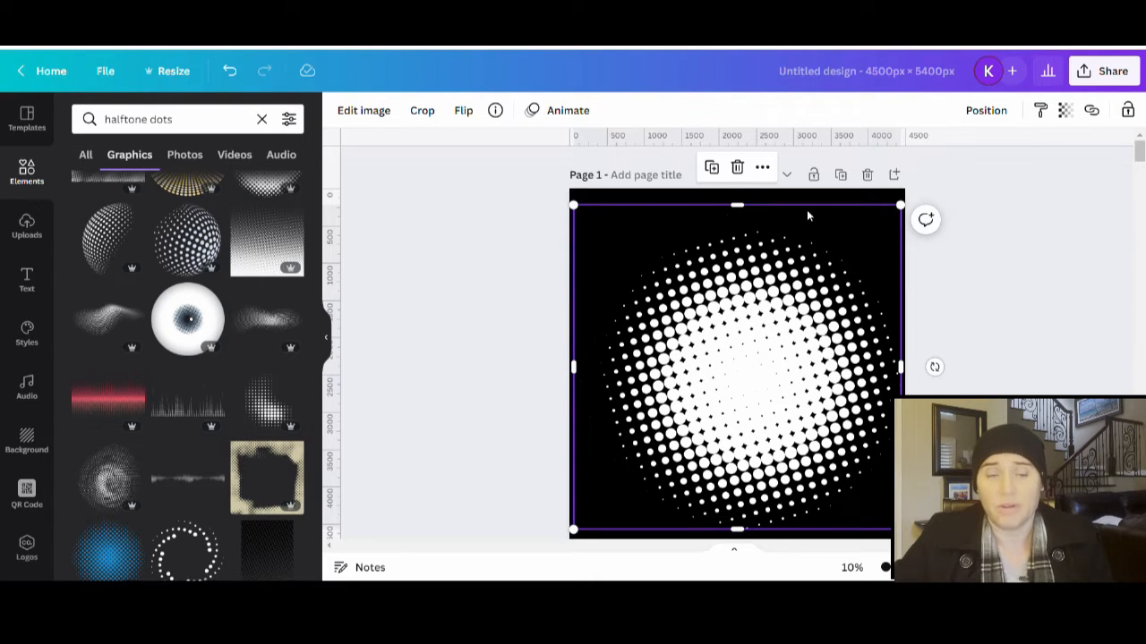
- Add a vertical ruler guide at the horizontal centre of page 1
{"action": "left_click", "coordinate": [106, 71]}
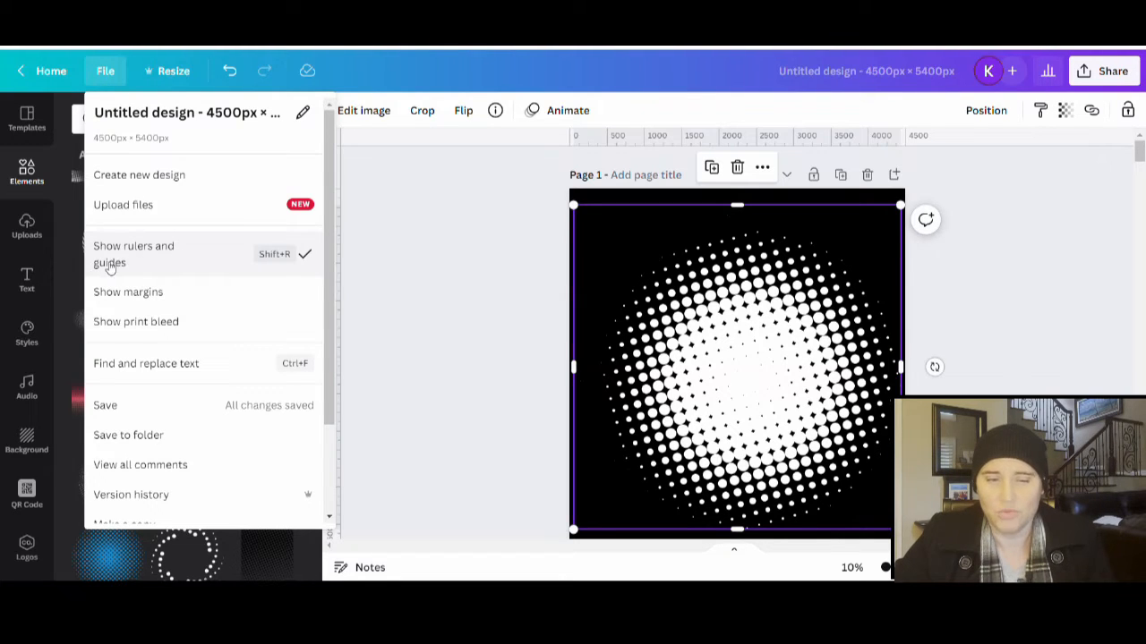
{"action": "left_click", "coordinate": [493, 266]}
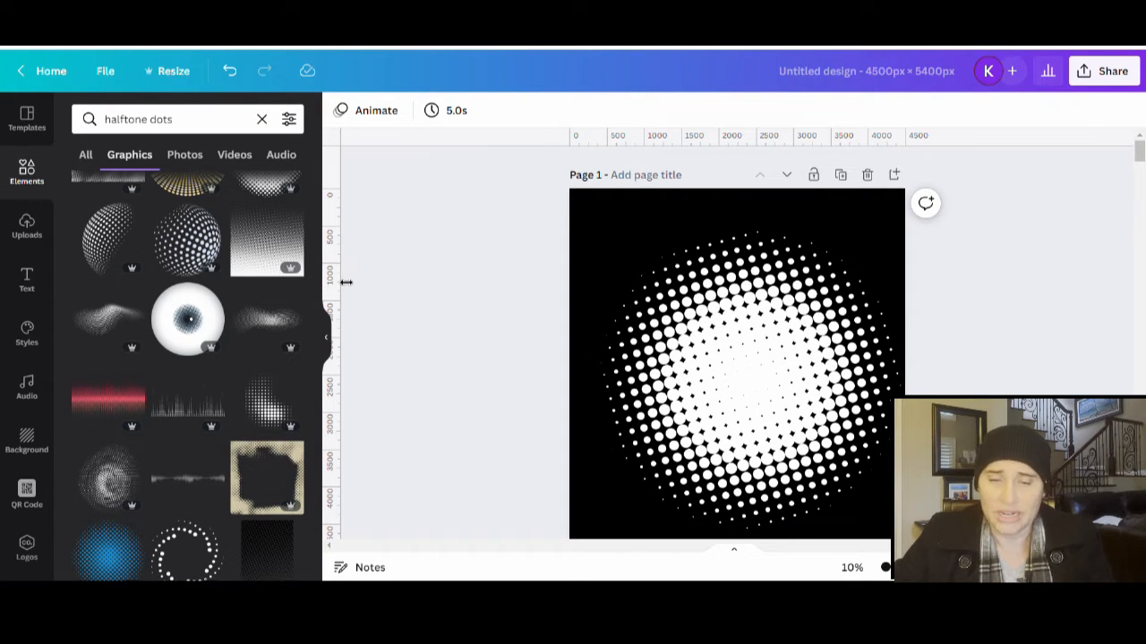
{"action": "left_click_drag", "start_coordinate": [346, 282], "coordinate": [744, 316]}
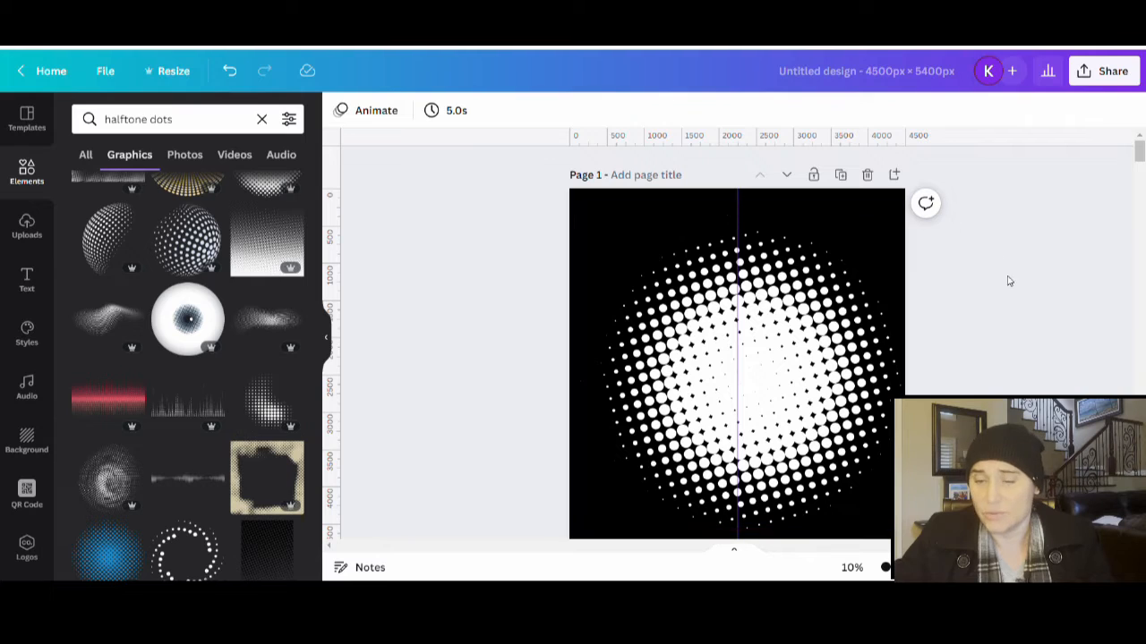
- Shift the round white dot halftone slightly left so its dots are centred on the vertical guide
{"action": "left_click", "coordinate": [835, 395]}
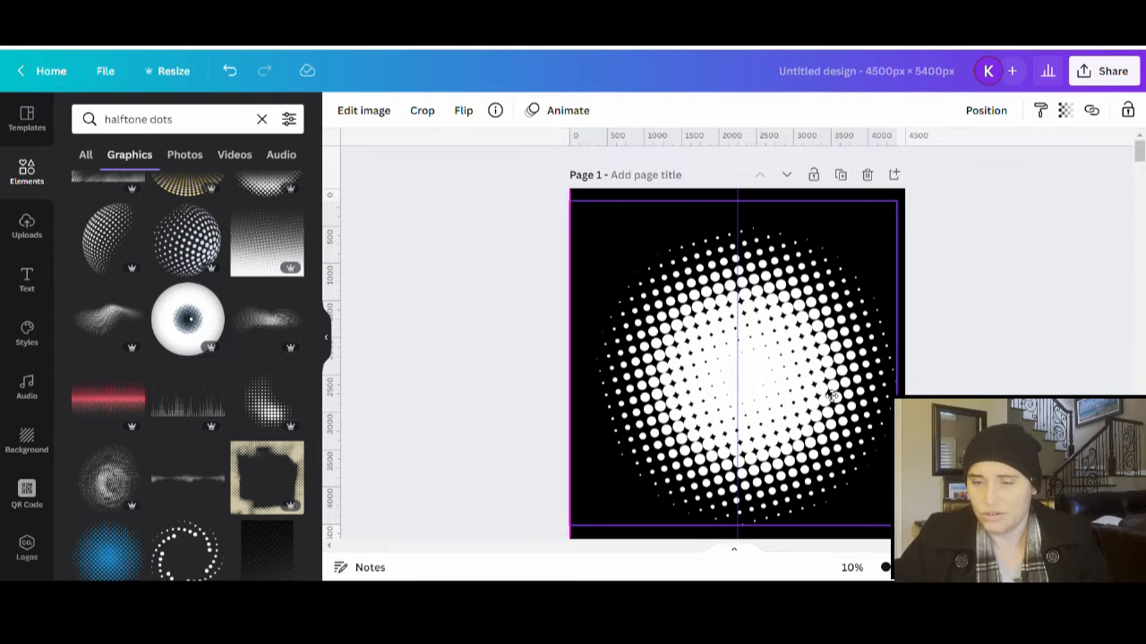
{"action": "scroll", "coordinate": [1056, 358], "scroll_direction": "down", "scroll_amount": 5}
{"action": "scroll", "coordinate": [1084, 345], "scroll_direction": "up", "scroll_amount": 4}
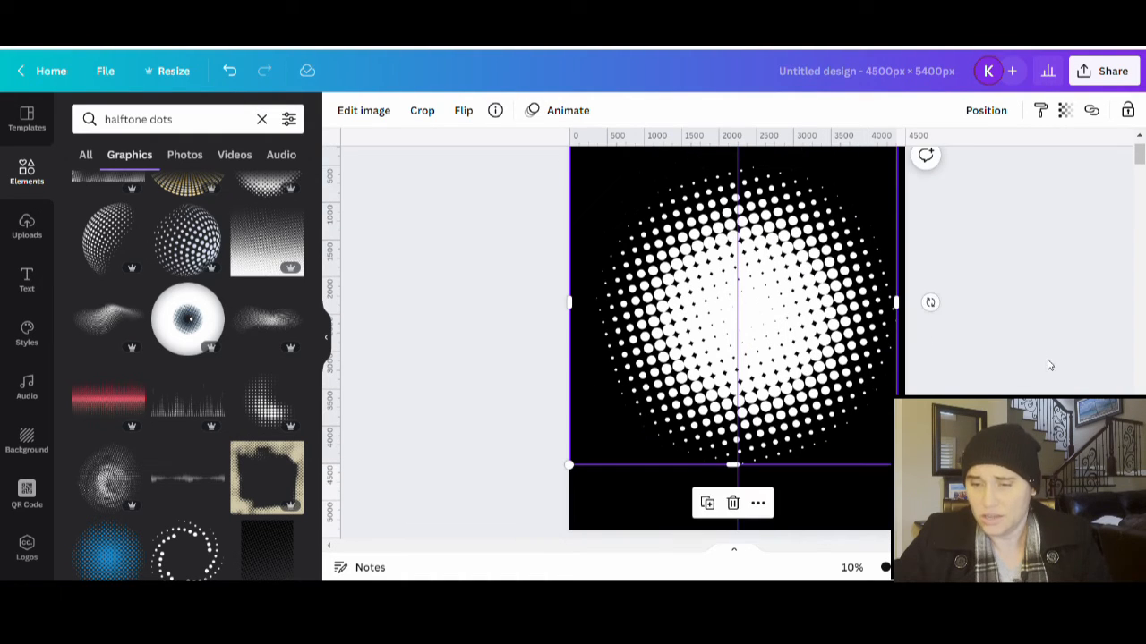
{"action": "left_click", "coordinate": [1087, 373]}
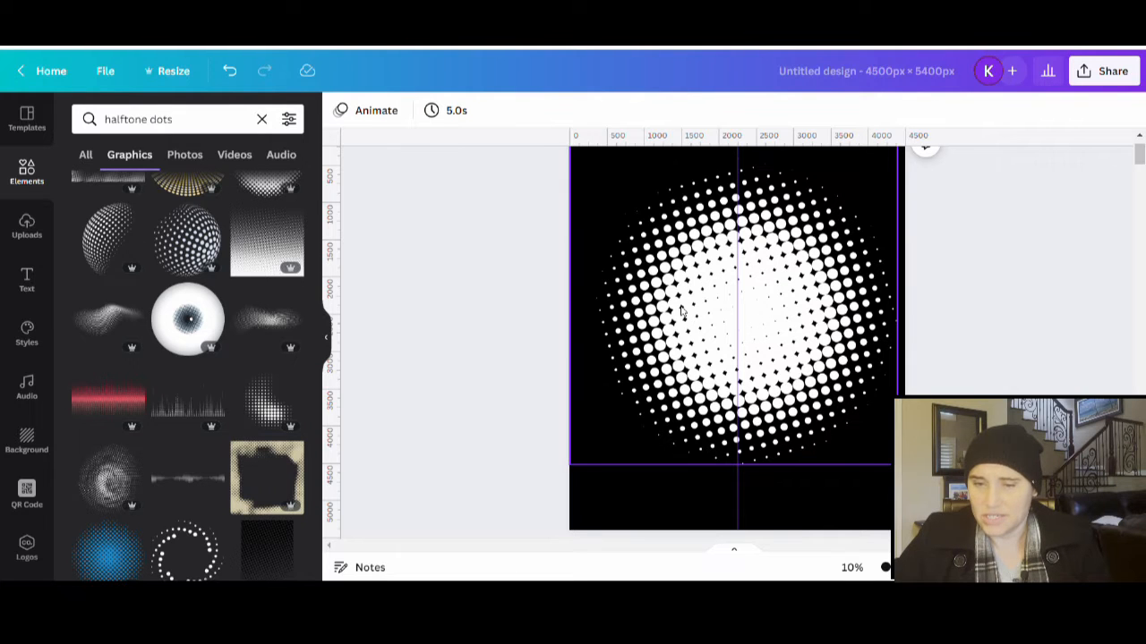
{"action": "left_click", "coordinate": [864, 320]}
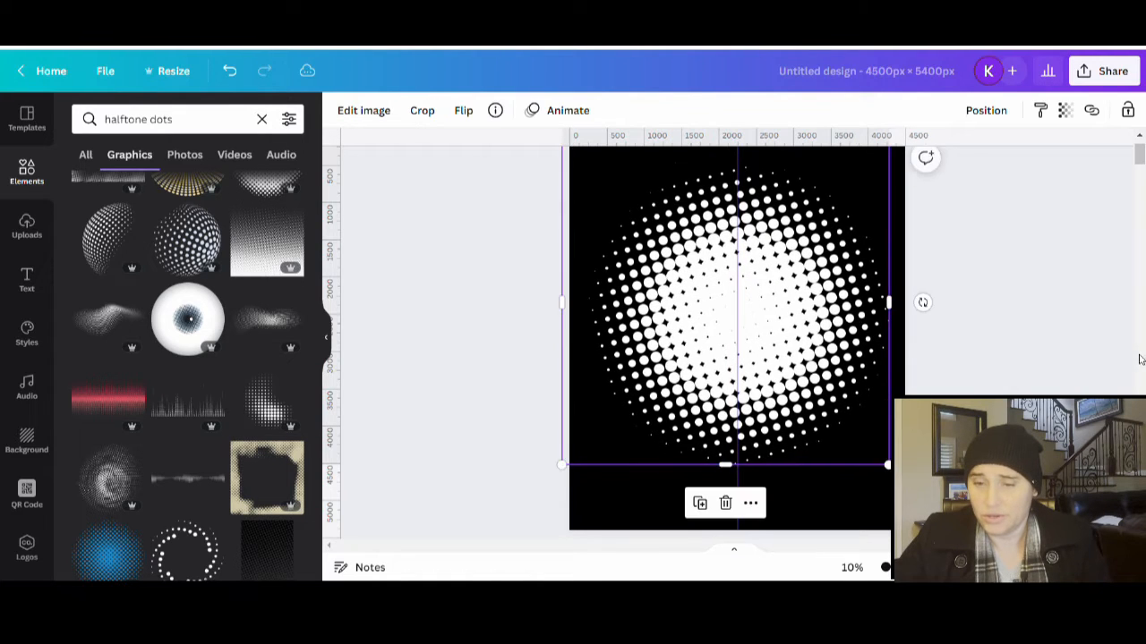
{"action": "scroll", "coordinate": [926, 302], "scroll_direction": "down", "scroll_amount": 4}
{"action": "scroll", "coordinate": [921, 238], "scroll_direction": "up", "scroll_amount": 4}
{"action": "left_click", "coordinate": [1026, 337]}
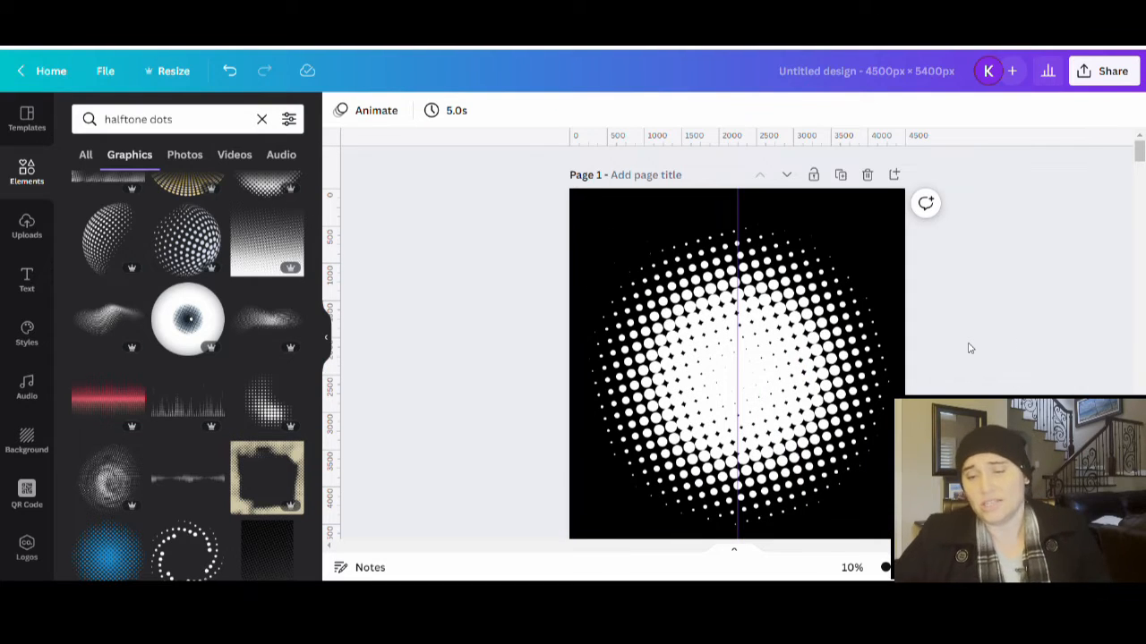
- Move the speckled white halftone from page 2 onto page 1, overlapping the lower part of the round dot halftone
{"action": "scroll", "coordinate": [968, 347], "scroll_direction": "down", "scroll_amount": 1}
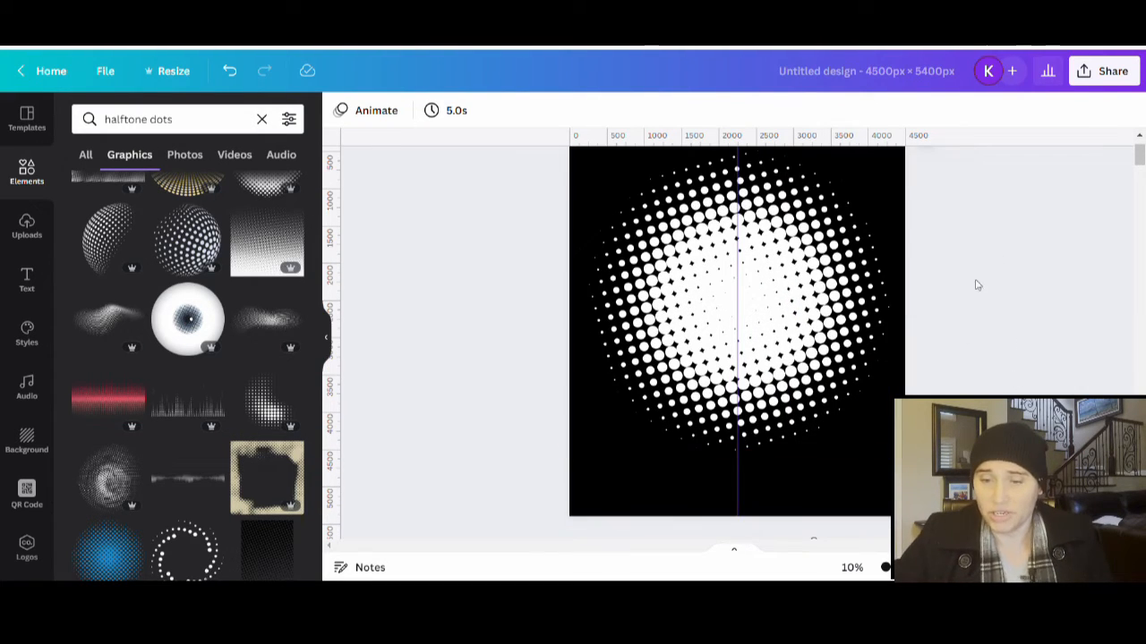
{"action": "scroll", "coordinate": [974, 283], "scroll_direction": "down", "scroll_amount": 3}
{"action": "scroll", "coordinate": [990, 281], "scroll_direction": "down", "scroll_amount": 1}
{"action": "left_click_drag", "start_coordinate": [844, 465], "coordinate": [786, 162]}
{"action": "scroll", "coordinate": [1018, 350], "scroll_direction": "up", "scroll_amount": 4}
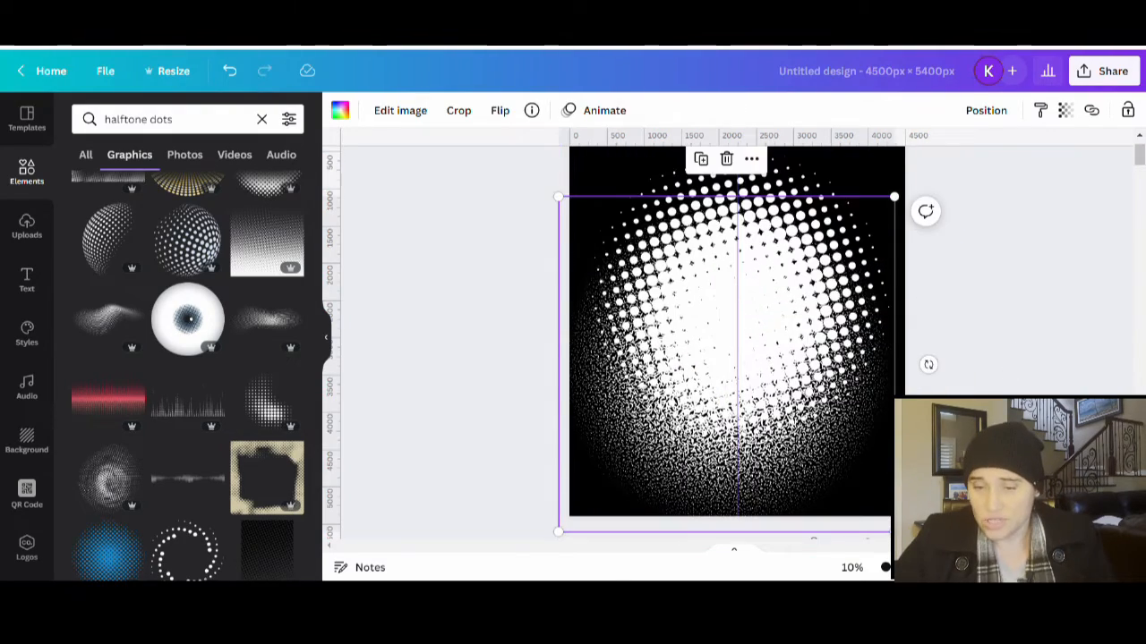
{"action": "mouse_move", "coordinate": [777, 460]}
{"action": "left_mouse_down"}
{"action": "mouse_move", "coordinate": [782, 384]}
{"action": "mouse_move", "coordinate": [792, 454]}
{"action": "left_mouse_up"}
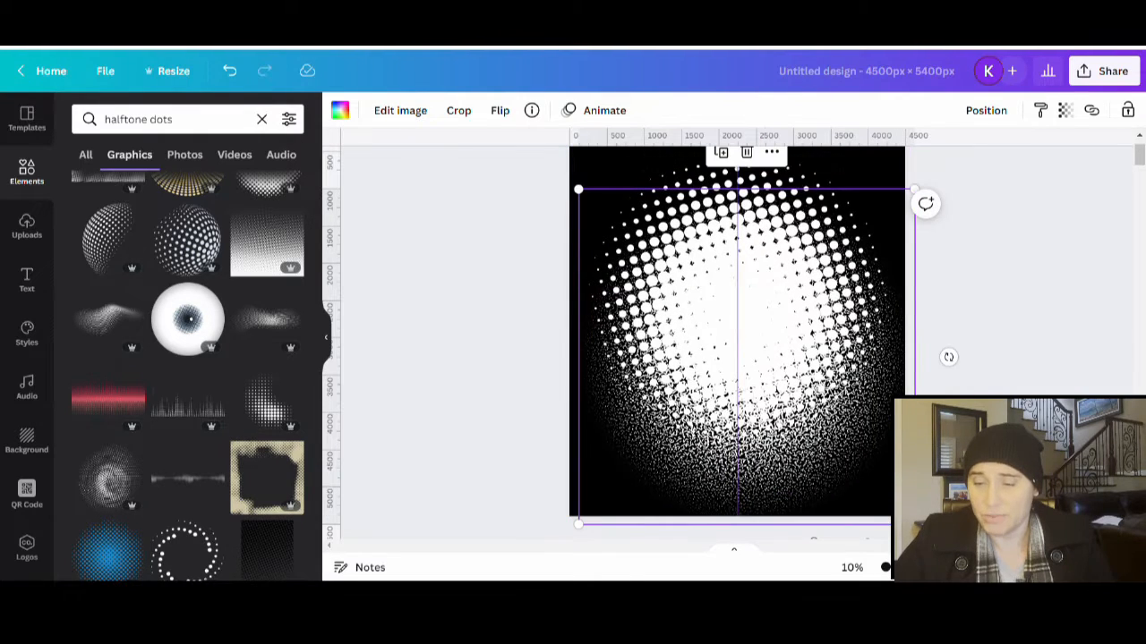
- Check the speckled texture up close and centre the speckled halftone over the round dots so it surrounds them
{"action": "scroll", "coordinate": [718, 275], "scroll_direction": "up", "scroll_amount": 5}
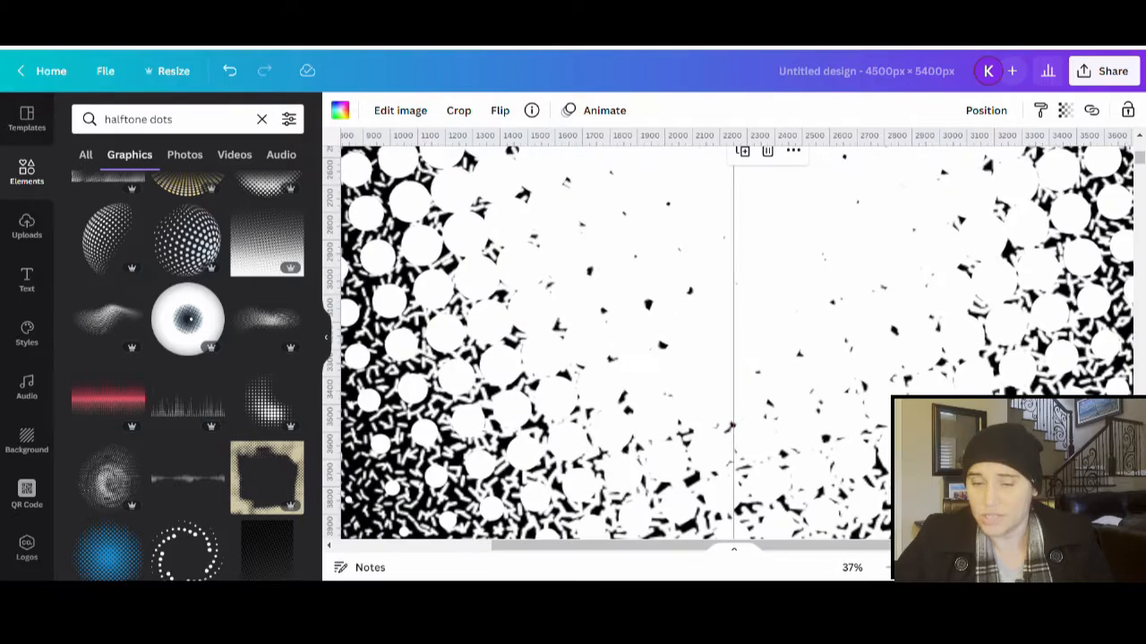
{"action": "scroll", "coordinate": [718, 275], "scroll_direction": "down", "scroll_amount": 1}
{"action": "scroll", "coordinate": [718, 275], "scroll_direction": "down", "scroll_amount": 5}
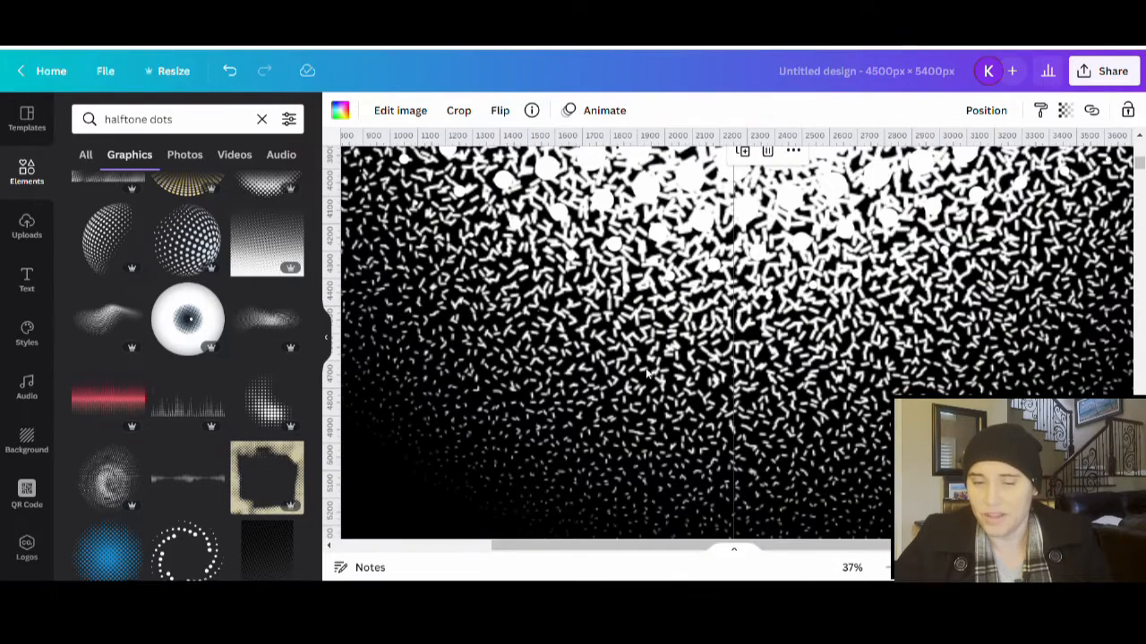
{"action": "scroll", "coordinate": [978, 383], "scroll_direction": "down", "scroll_amount": 2}
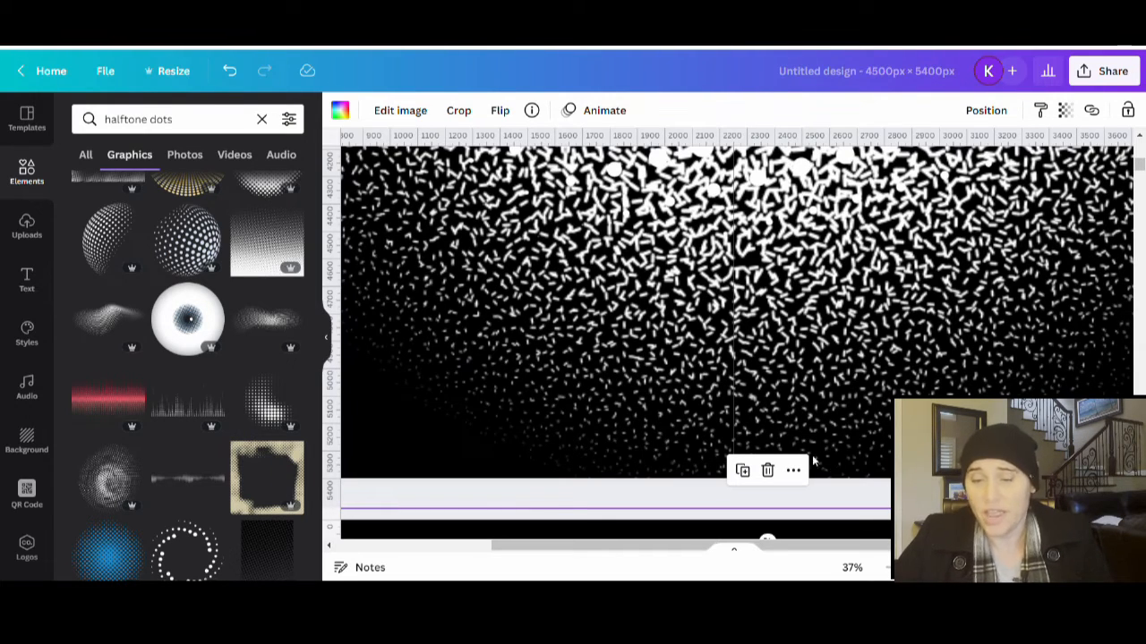
{"action": "scroll", "coordinate": [767, 364], "scroll_direction": "up", "scroll_amount": 8}
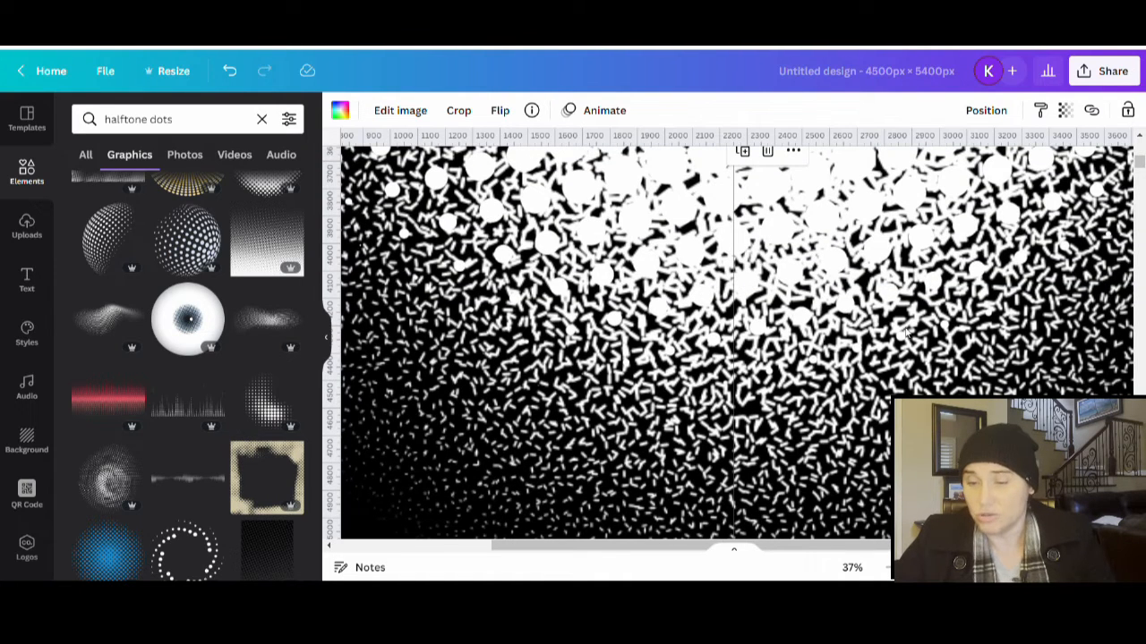
{"action": "scroll", "coordinate": [960, 265], "scroll_direction": "down", "scroll_amount": 5}
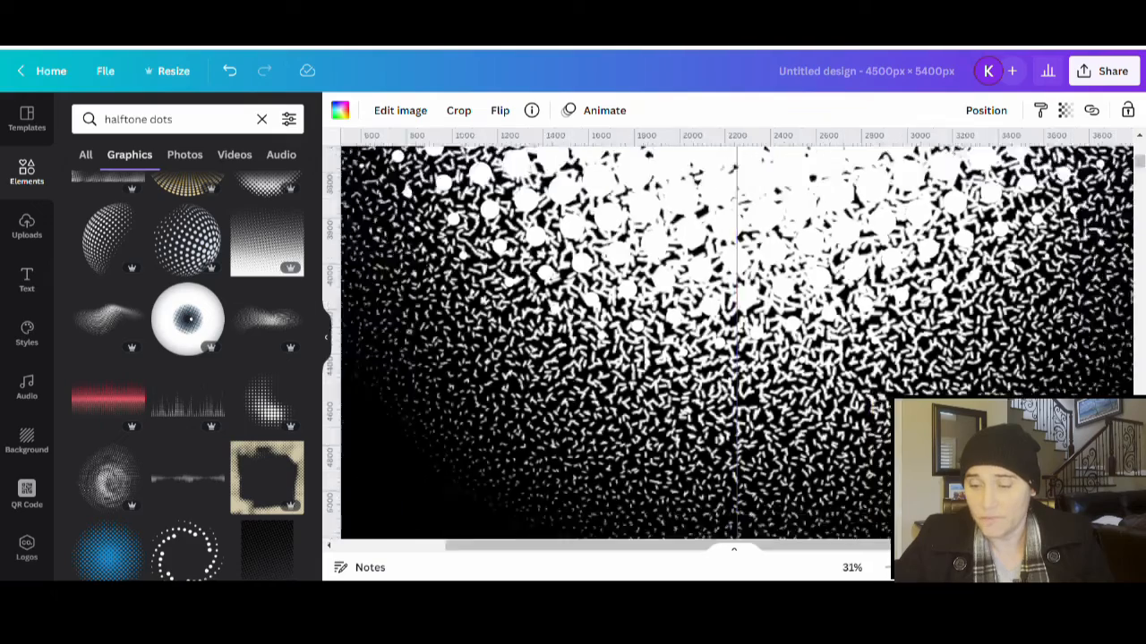
{"action": "scroll", "coordinate": [960, 335], "scroll_direction": "up", "scroll_amount": 2}
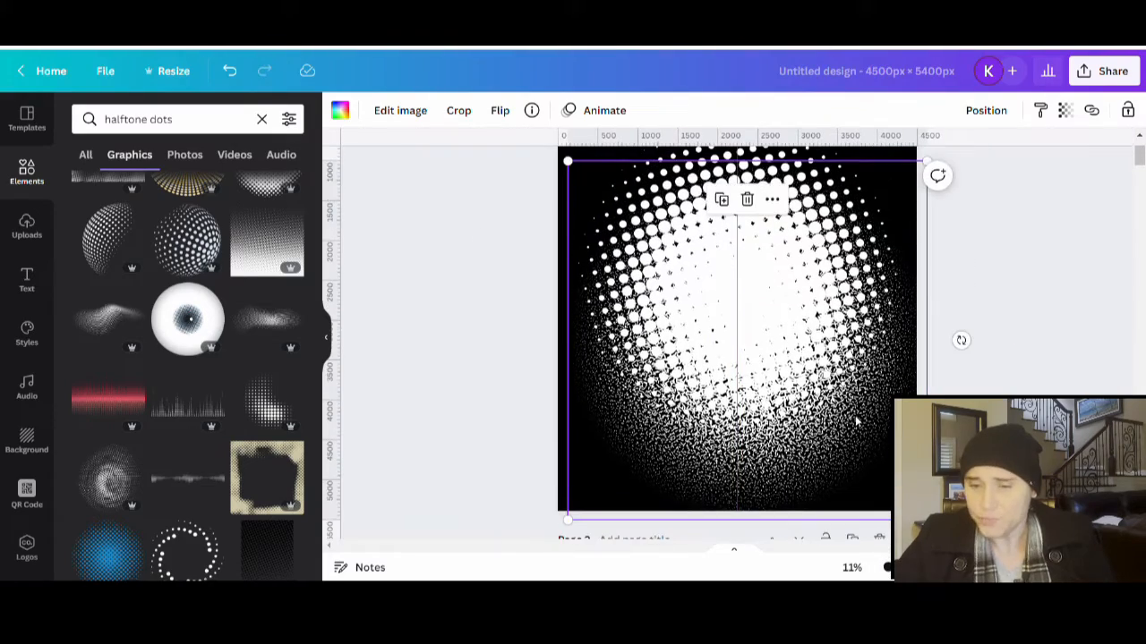
{"action": "left_click_drag", "start_coordinate": [851, 466], "coordinate": [833, 405]}
{"action": "scroll", "coordinate": [948, 296], "scroll_direction": "up", "scroll_amount": 2}
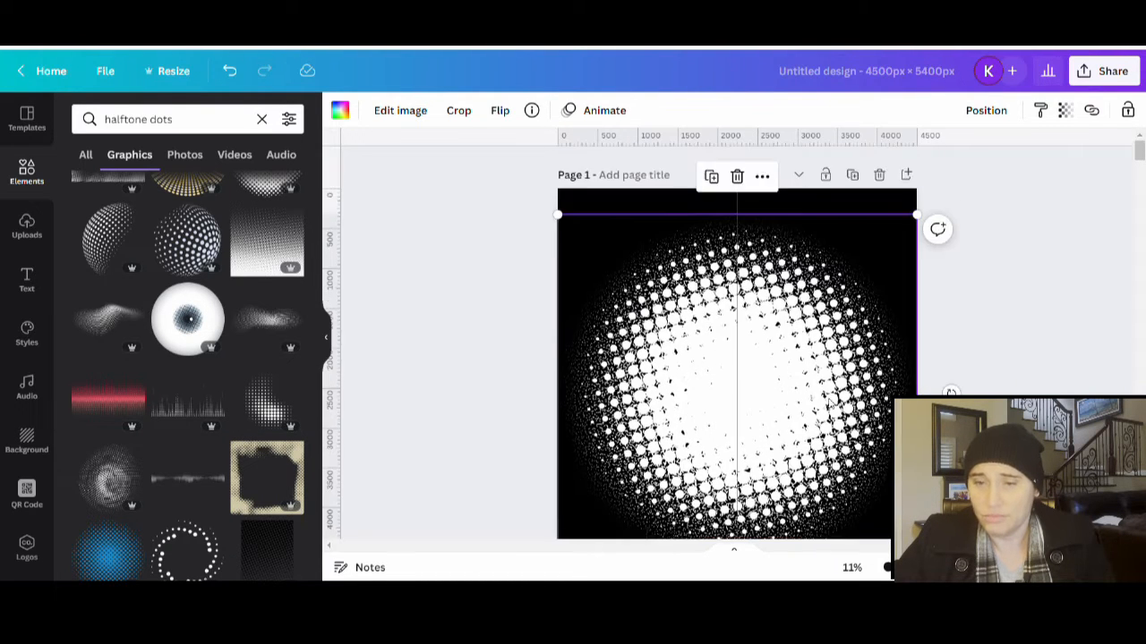
- Move another speckled halftone from page 2 onto page 1, horizontally centred over the lower part of the dots
{"action": "scroll", "coordinate": [842, 405], "scroll_direction": "down", "scroll_amount": 3}
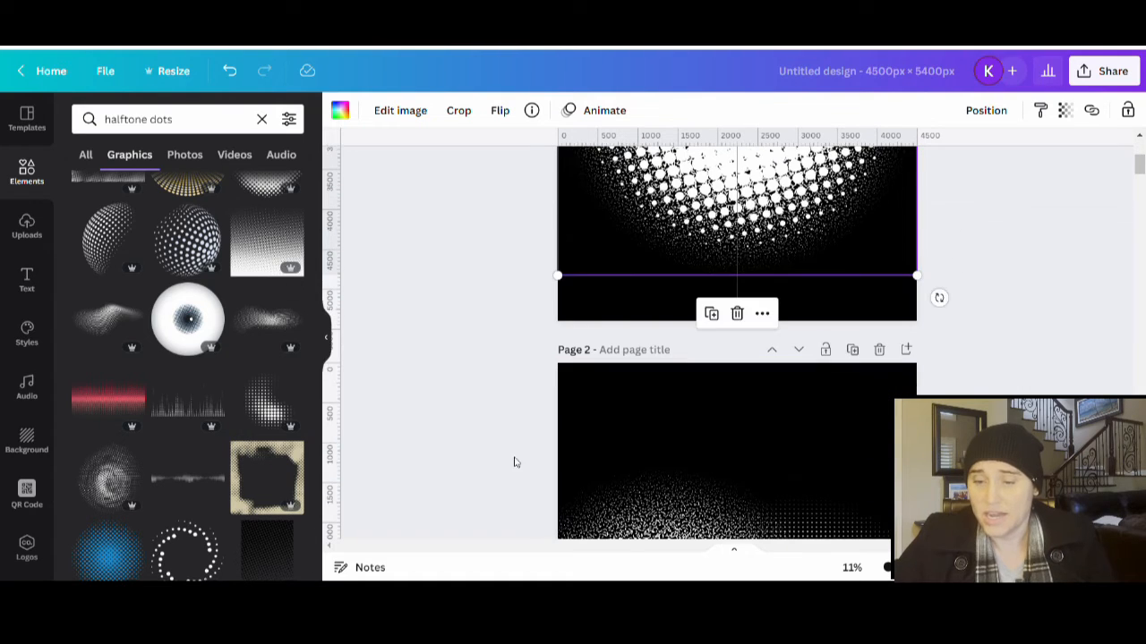
{"action": "left_click_drag", "start_coordinate": [652, 523], "coordinate": [595, 65]}
{"action": "scroll", "coordinate": [881, 506], "scroll_direction": "up", "scroll_amount": 3}
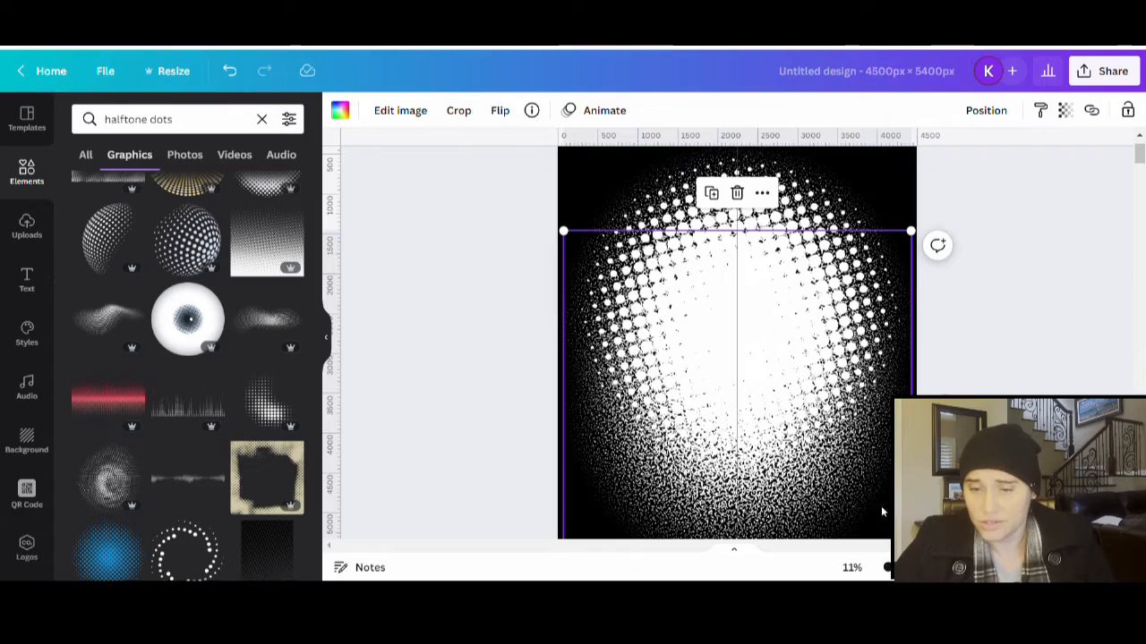
- Centre the speckled halftone over the round dots on page 1 and rotate it slightly counterclockwise
{"action": "left_click_drag", "start_coordinate": [839, 490], "coordinate": [847, 425]}
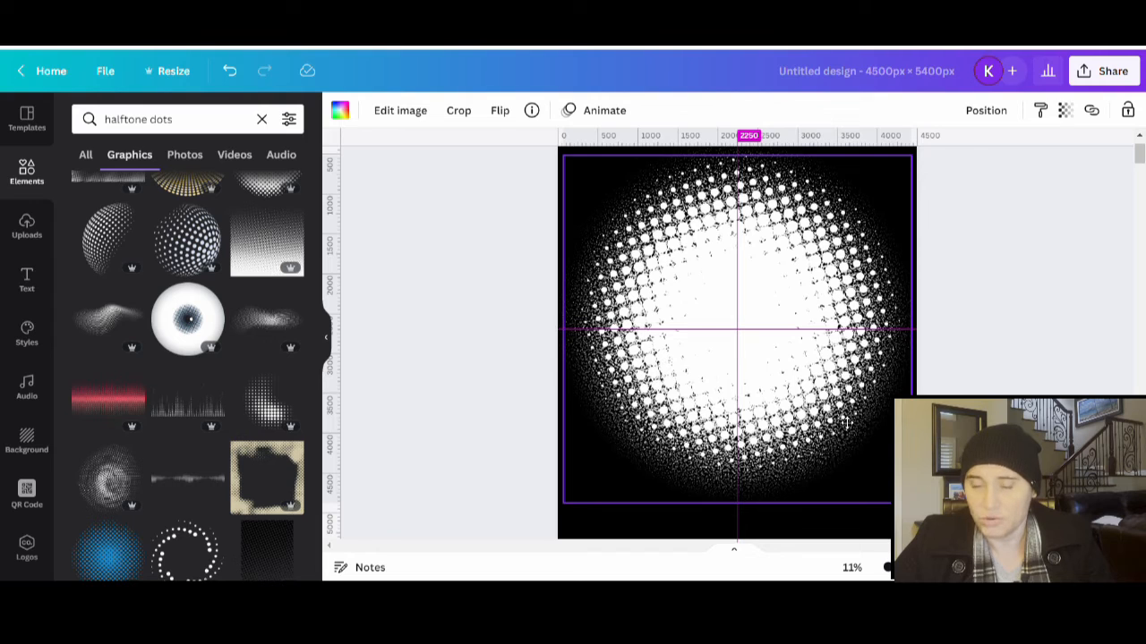
{"action": "left_click_drag", "start_coordinate": [845, 422], "coordinate": [845, 421]}
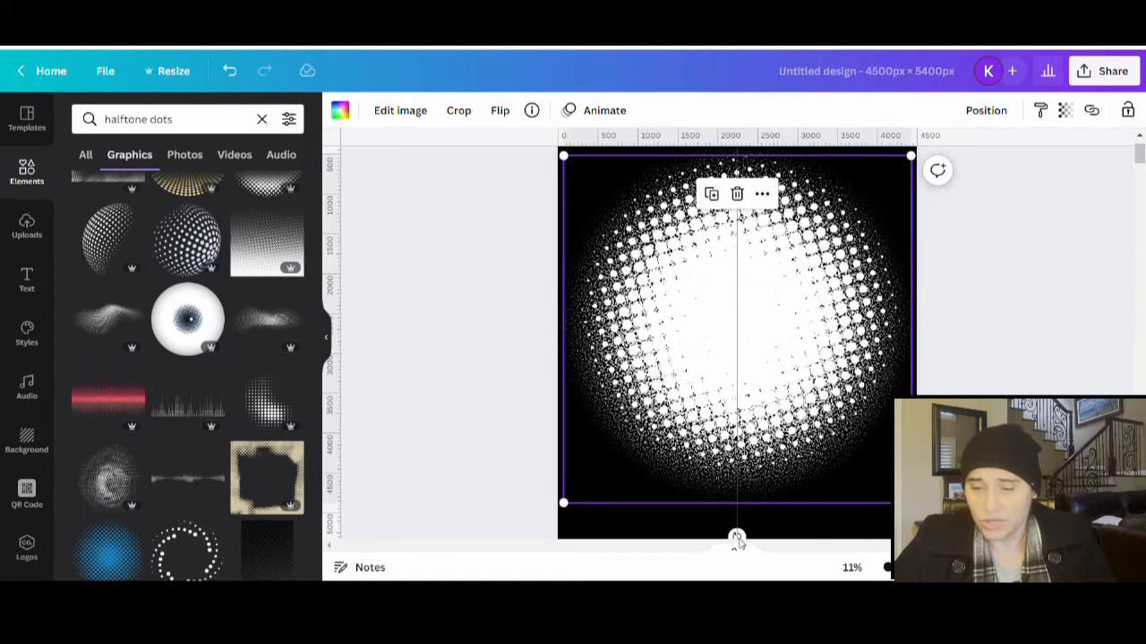
{"action": "left_click_drag", "start_coordinate": [736, 538], "coordinate": [814, 320]}
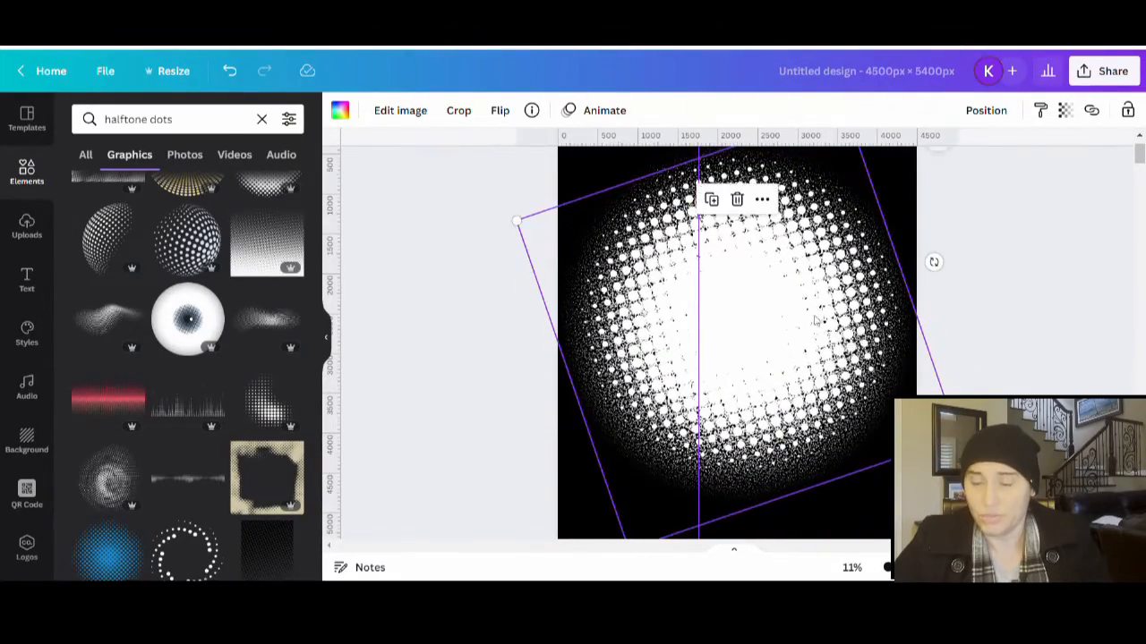
- Move the vertical guide back to 2250 px at the centre of the page
{"action": "left_click", "coordinate": [1004, 329]}
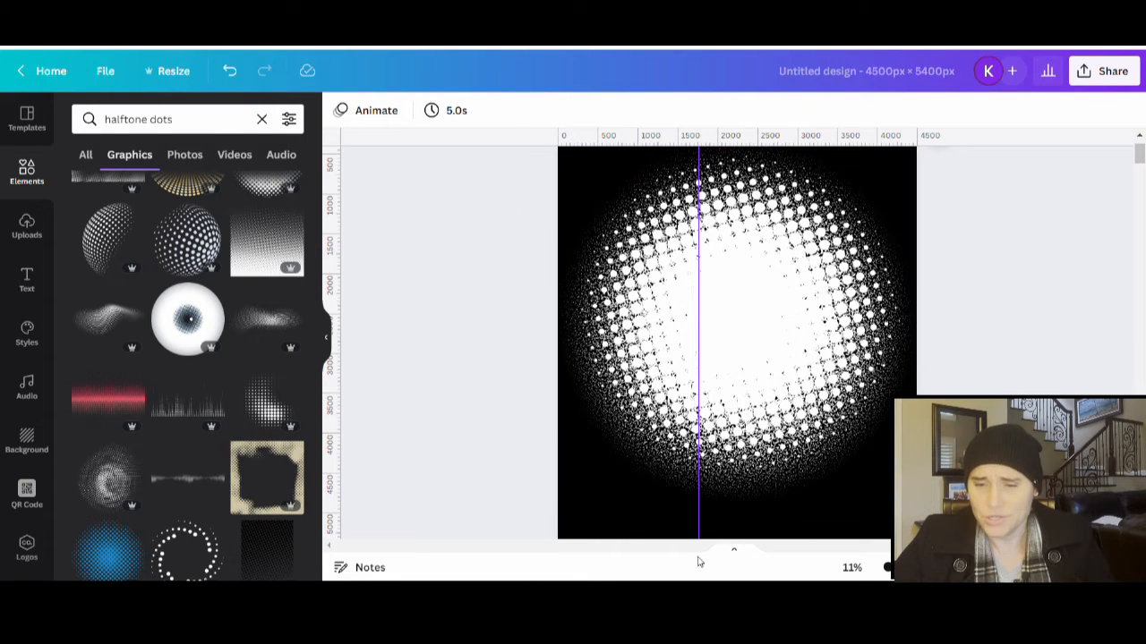
{"action": "left_click_drag", "start_coordinate": [705, 544], "coordinate": [736, 544]}
{"action": "left_click", "coordinate": [881, 517]}
- Move the fine-grid white dot halftone from page 2 onto page 1, overlapping the stacked halftones
{"action": "scroll", "coordinate": [872, 486], "scroll_direction": "down", "scroll_amount": 4}
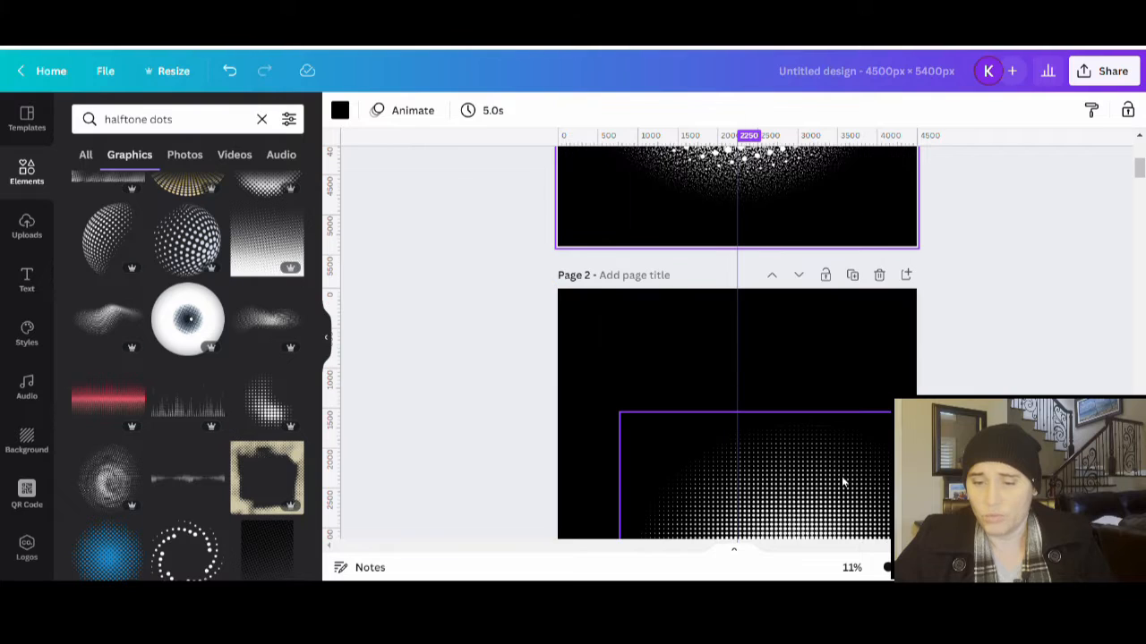
{"action": "left_click_drag", "start_coordinate": [886, 527], "coordinate": [843, 428]}
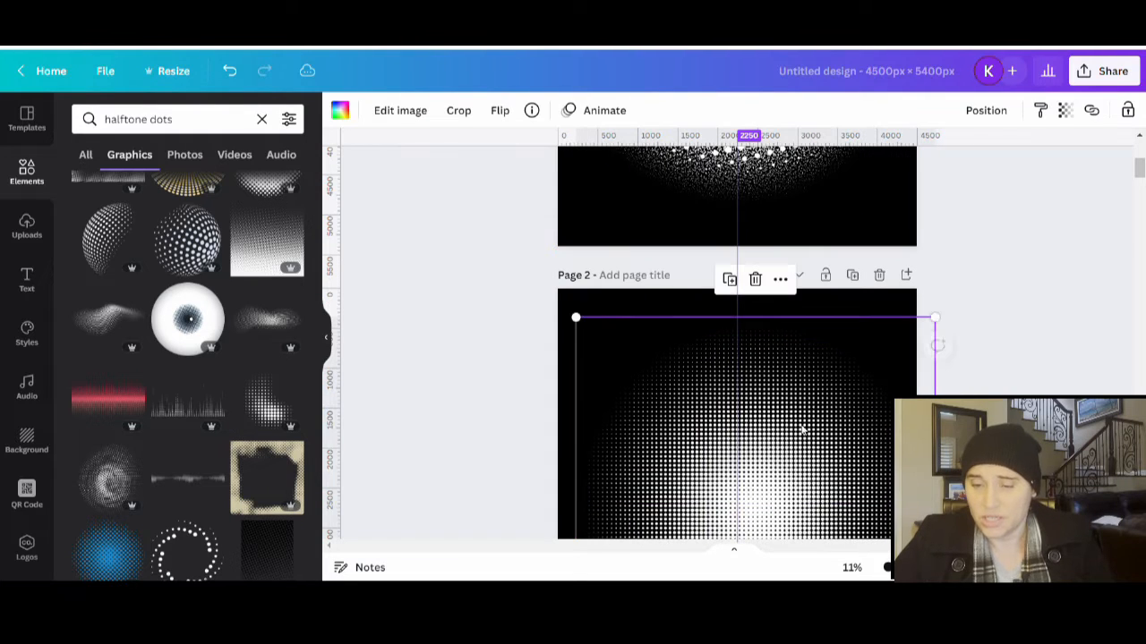
{"action": "left_click_drag", "start_coordinate": [823, 494], "coordinate": [819, 451]}
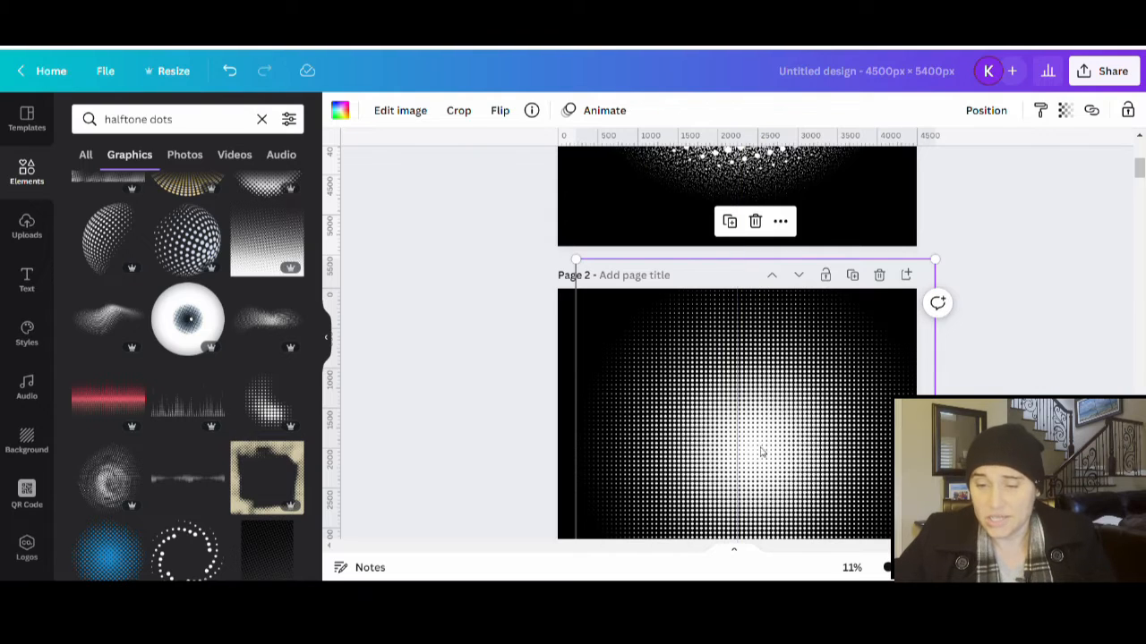
{"action": "left_click_drag", "start_coordinate": [767, 466], "coordinate": [822, 221]}
- Centre the fine-grid halftone on the vertical guide and shift it up slightly so it surrounds the round dots evenly
{"action": "scroll", "coordinate": [822, 220], "scroll_direction": "up", "scroll_amount": 2}
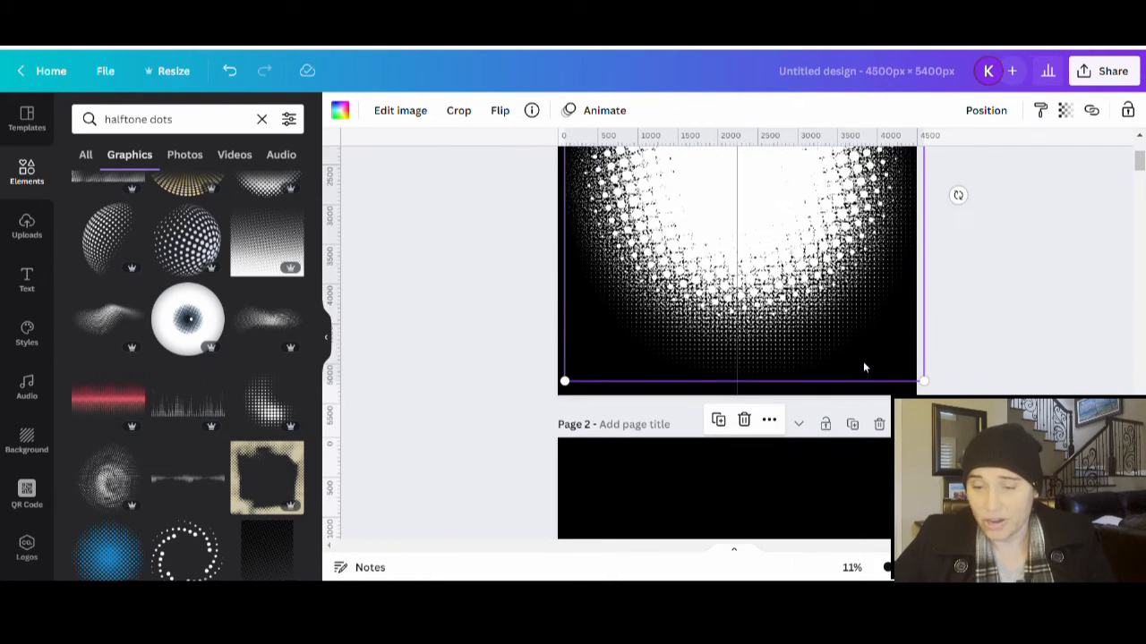
{"action": "scroll", "coordinate": [958, 269], "scroll_direction": "up", "scroll_amount": 3}
{"action": "left_click_drag", "start_coordinate": [856, 408], "coordinate": [841, 414]}
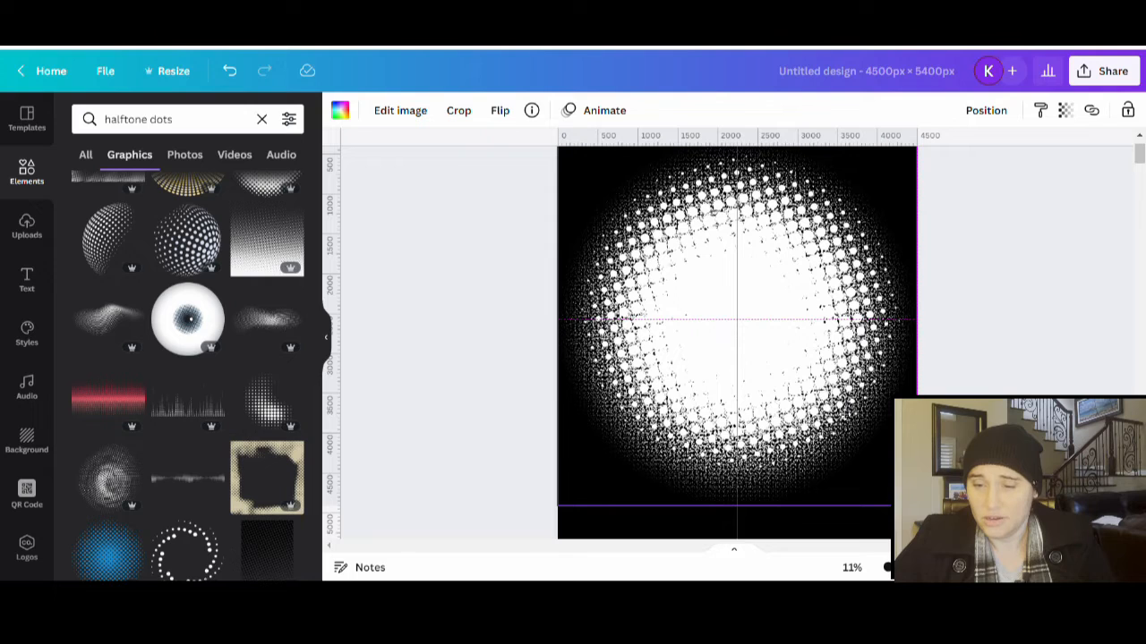
{"action": "left_click_drag", "start_coordinate": [737, 327], "coordinate": [736, 321]}
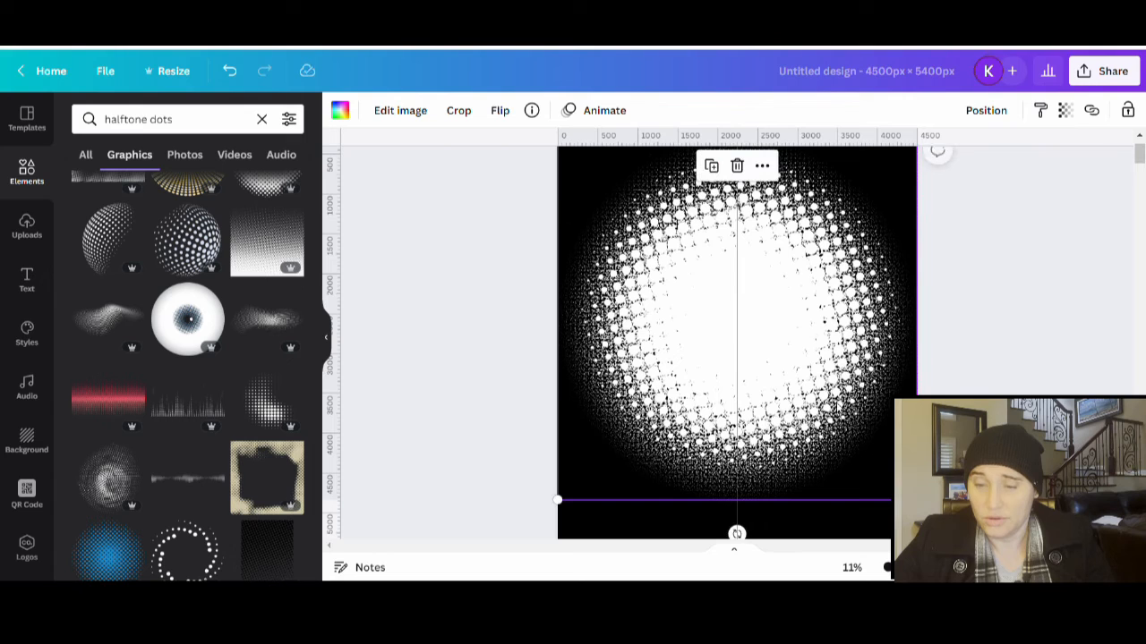
{"action": "left_click", "coordinate": [828, 512]}
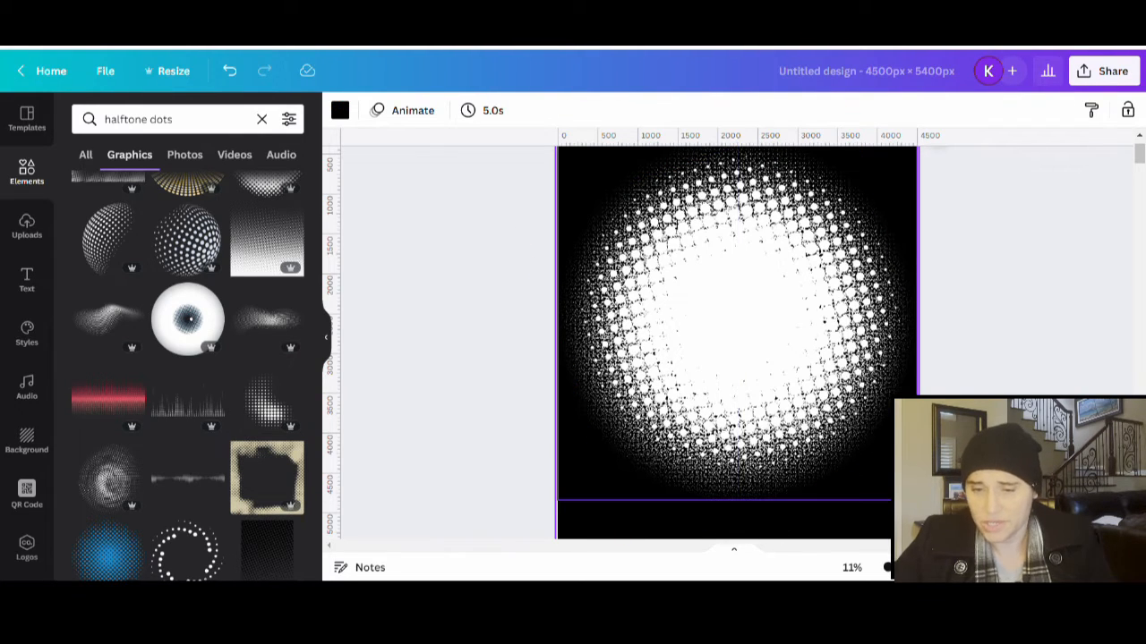
{"action": "scroll", "coordinate": [1052, 337], "scroll_direction": "up", "scroll_amount": 2}
{"action": "scroll", "coordinate": [1132, 259], "scroll_direction": "down", "scroll_amount": 2}
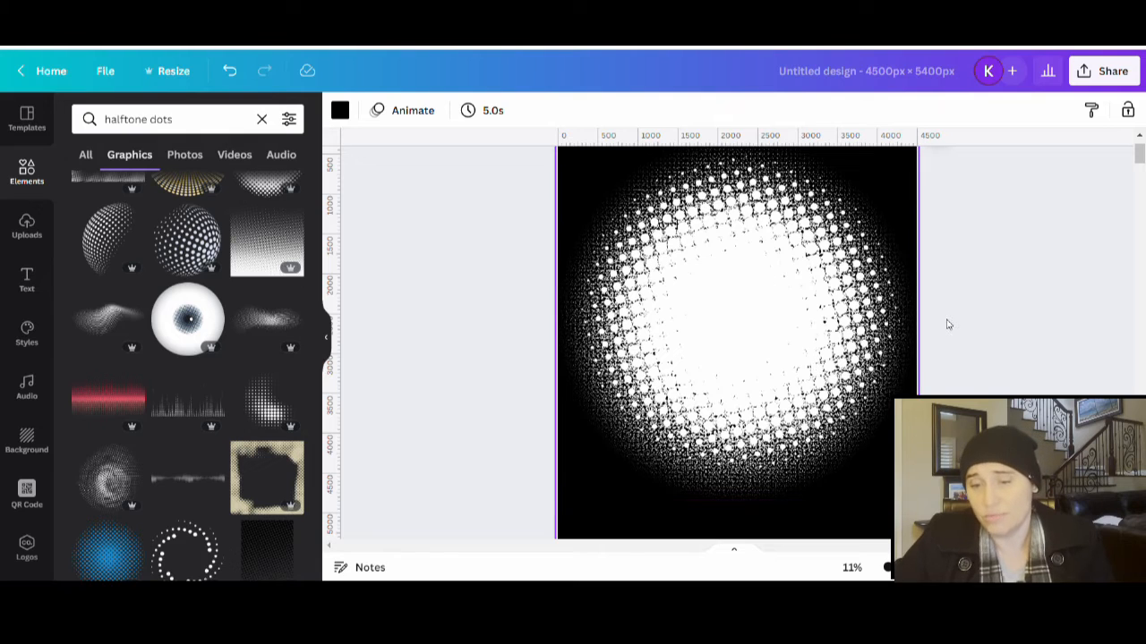
- Rename the design "dot fade frame"
{"action": "scroll", "coordinate": [946, 322], "scroll_direction": "up", "scroll_amount": 2}
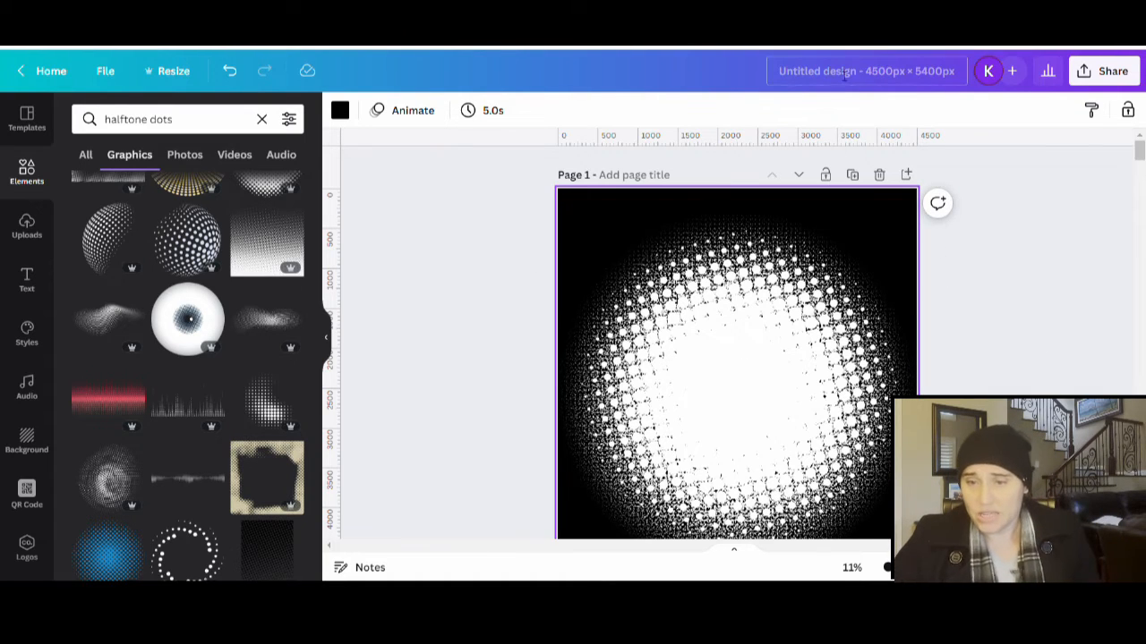
{"action": "left_click", "coordinate": [816, 80]}
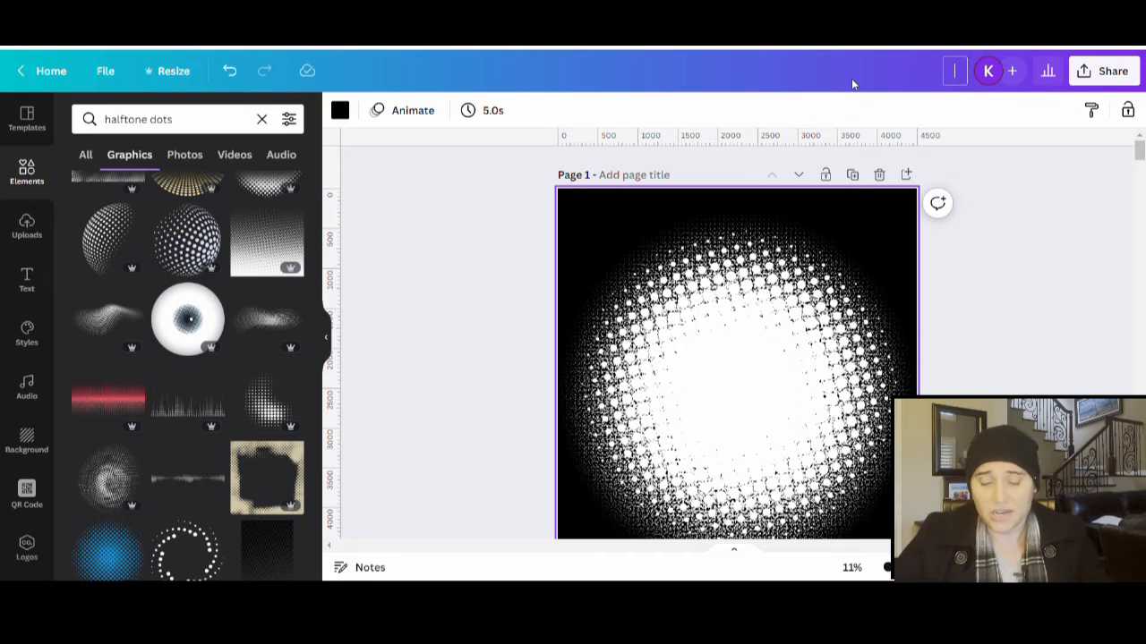
{"action": "type", "text": "dot"}
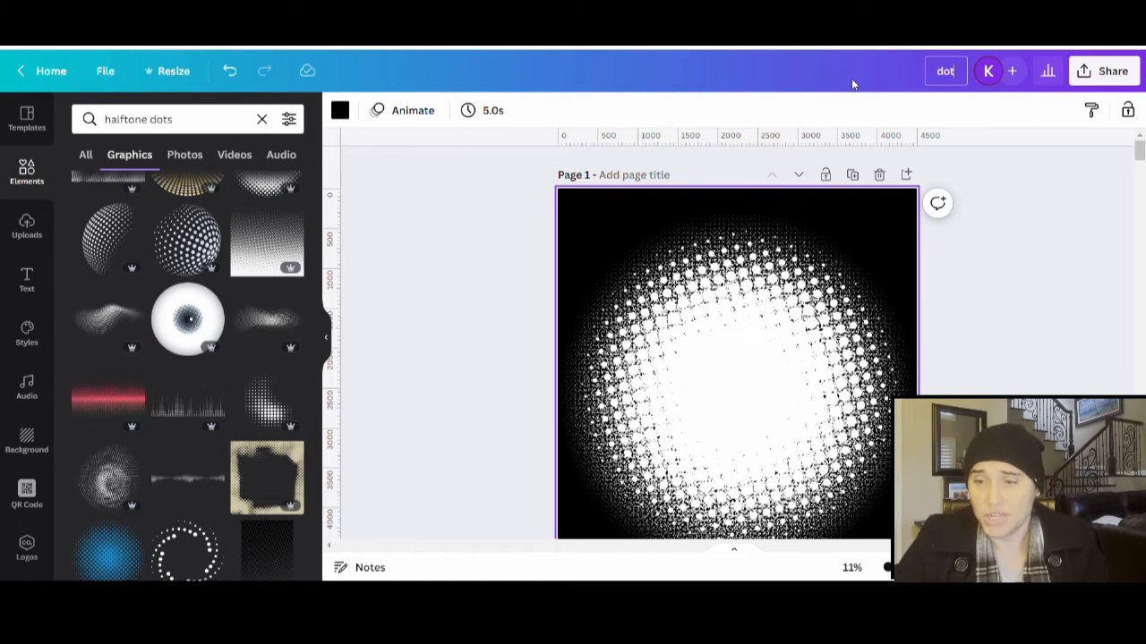
{"action": "type", "text": " fade"}
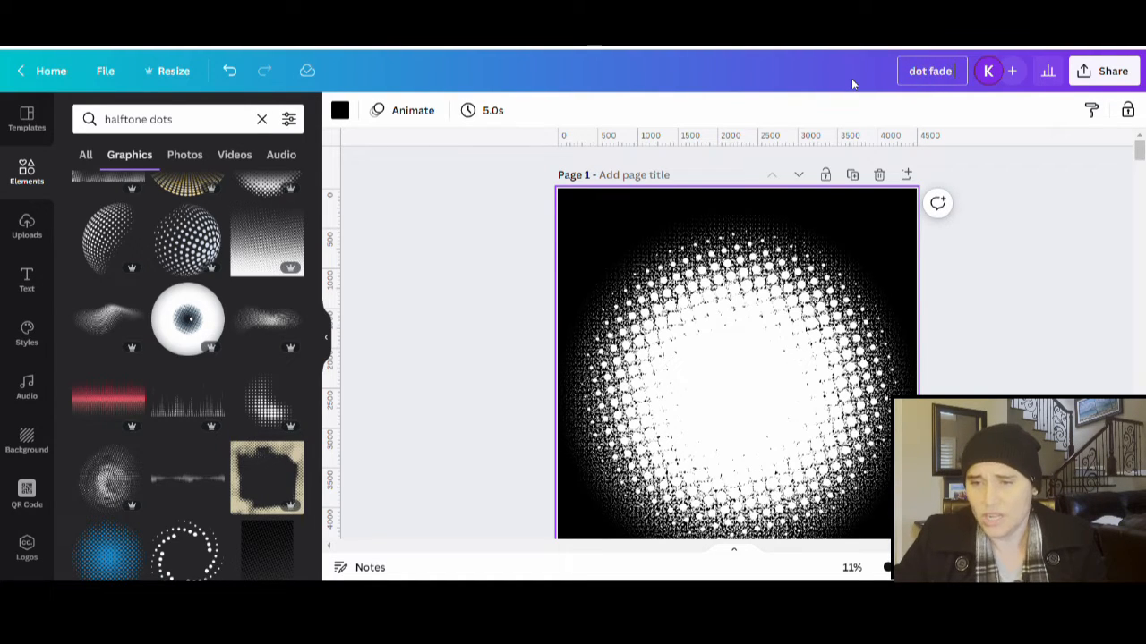
{"action": "type", "text": " frame"}
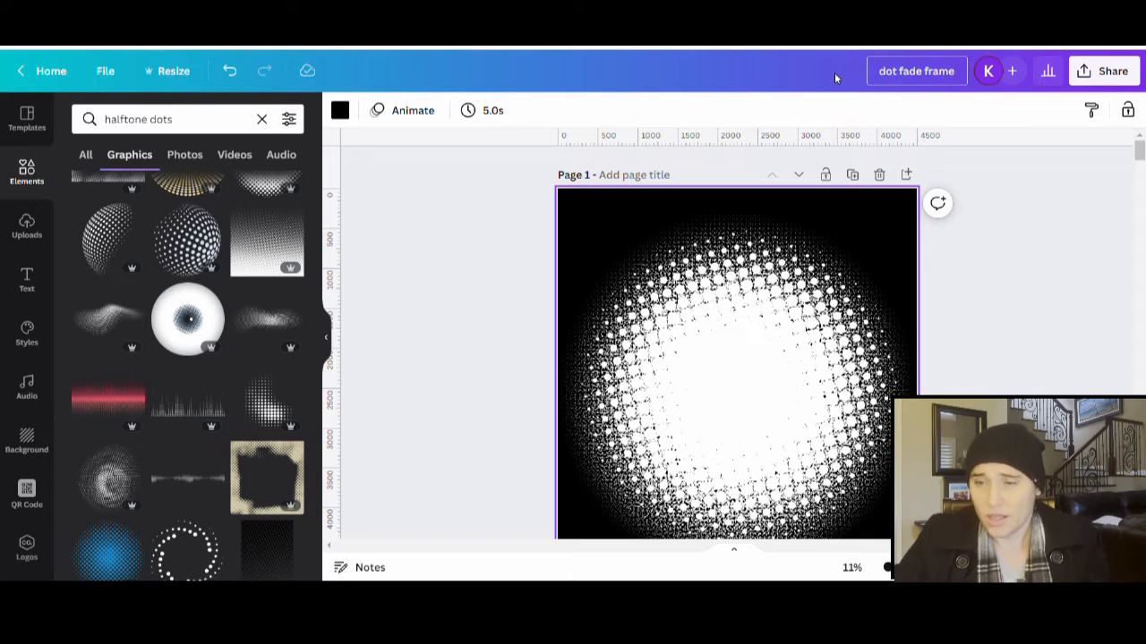
{"action": "left_click", "coordinate": [1074, 297]}
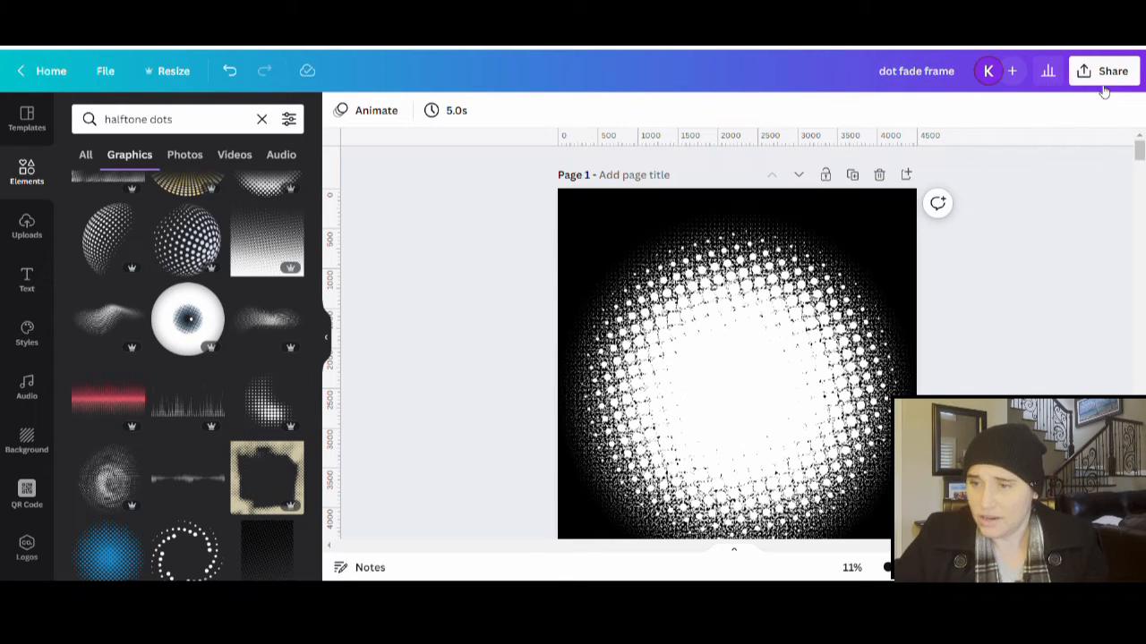
- Download only page 1 as a PNG at size 1 with a transparent background
{"action": "left_click", "coordinate": [1104, 89]}
{"action": "left_click", "coordinate": [866, 468]}
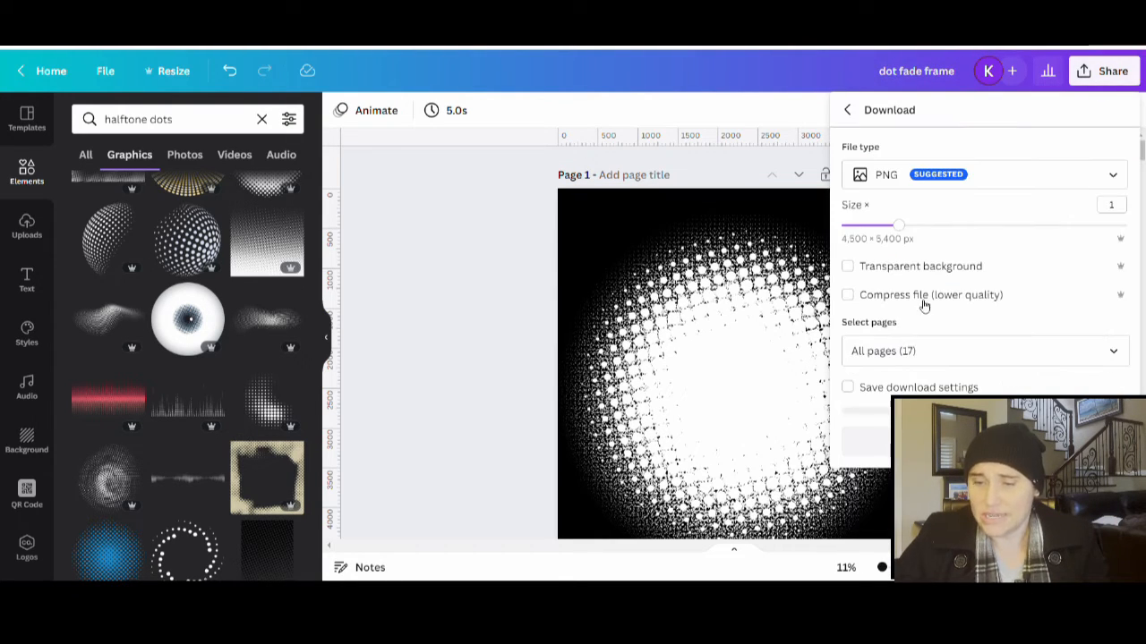
{"action": "left_click", "coordinate": [902, 266]}
{"action": "left_click", "coordinate": [1112, 351]}
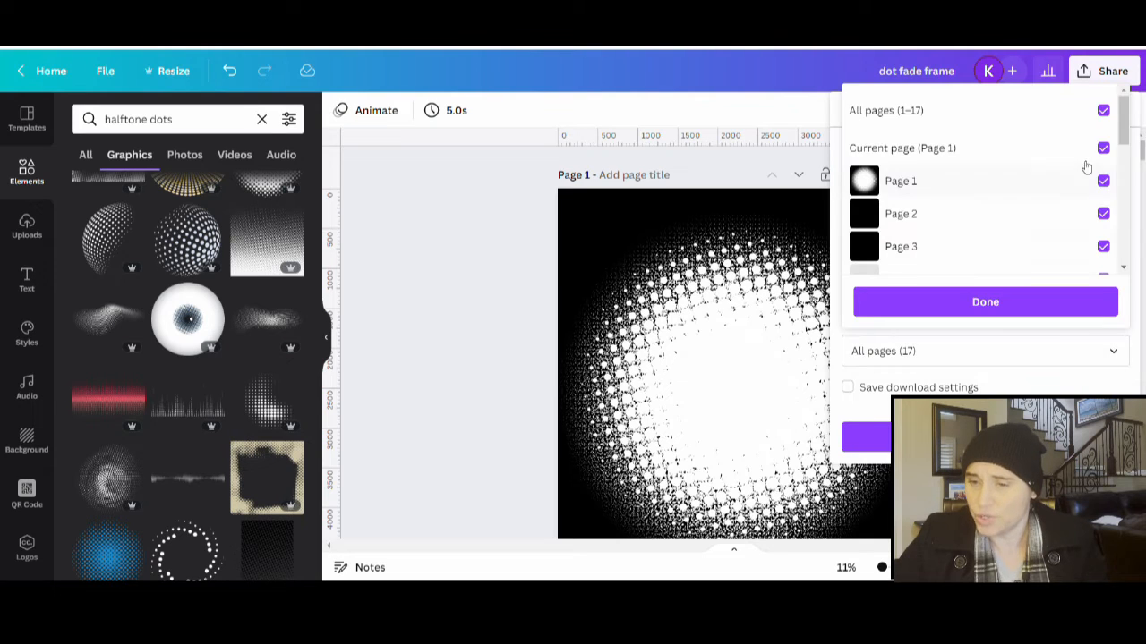
{"action": "left_click", "coordinate": [1106, 110]}
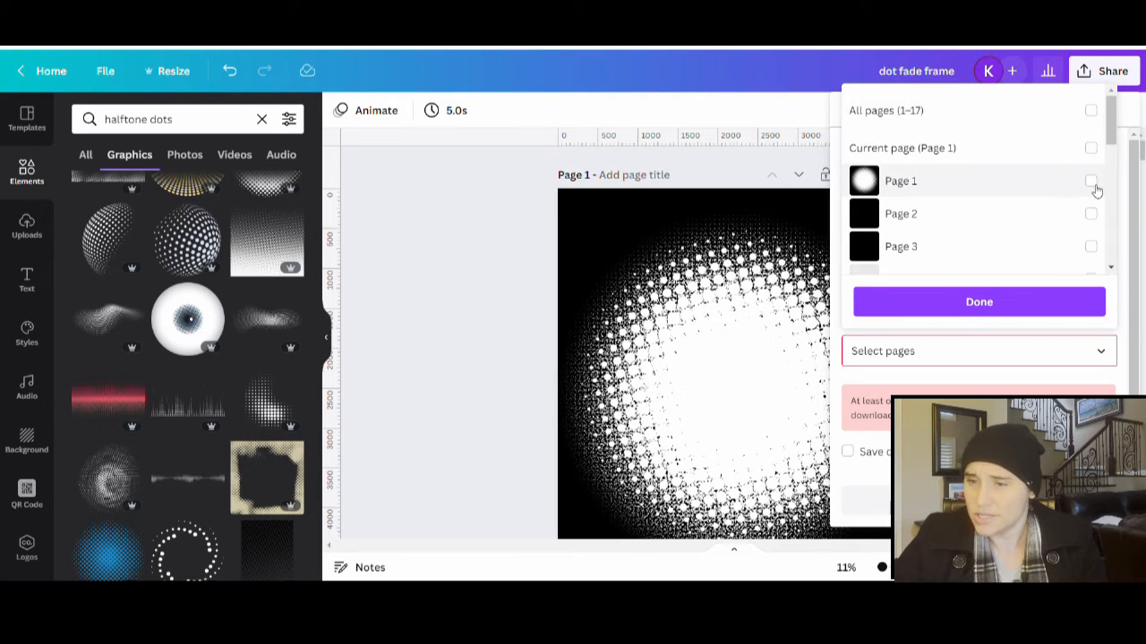
{"action": "left_click", "coordinate": [1099, 183]}
{"action": "left_click", "coordinate": [1049, 305]}
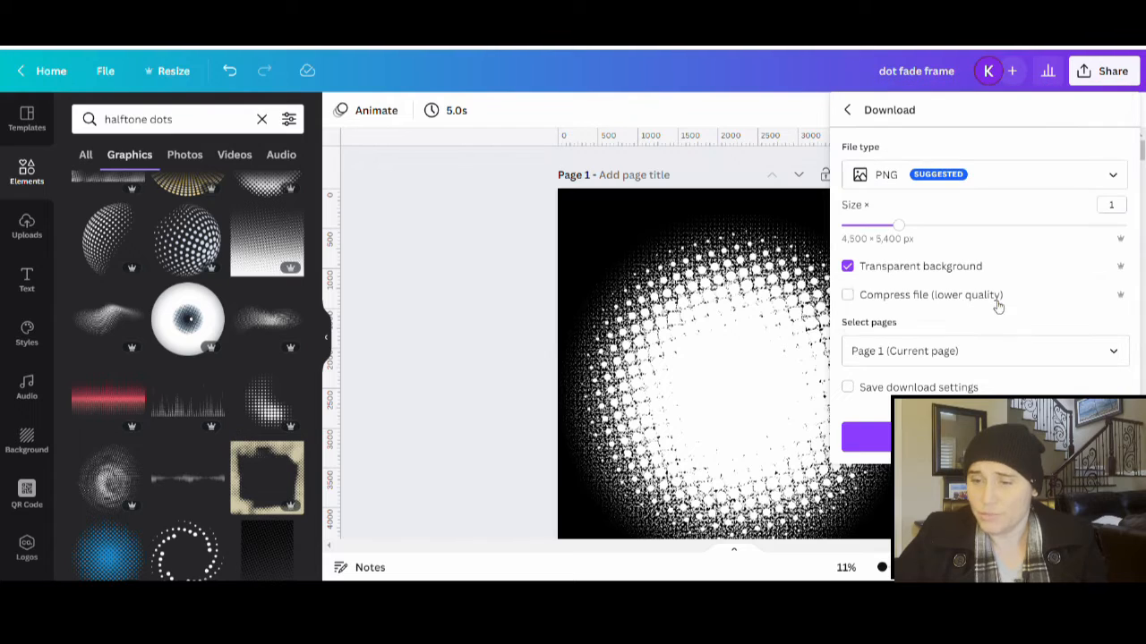
{"action": "left_click", "coordinate": [985, 437]}
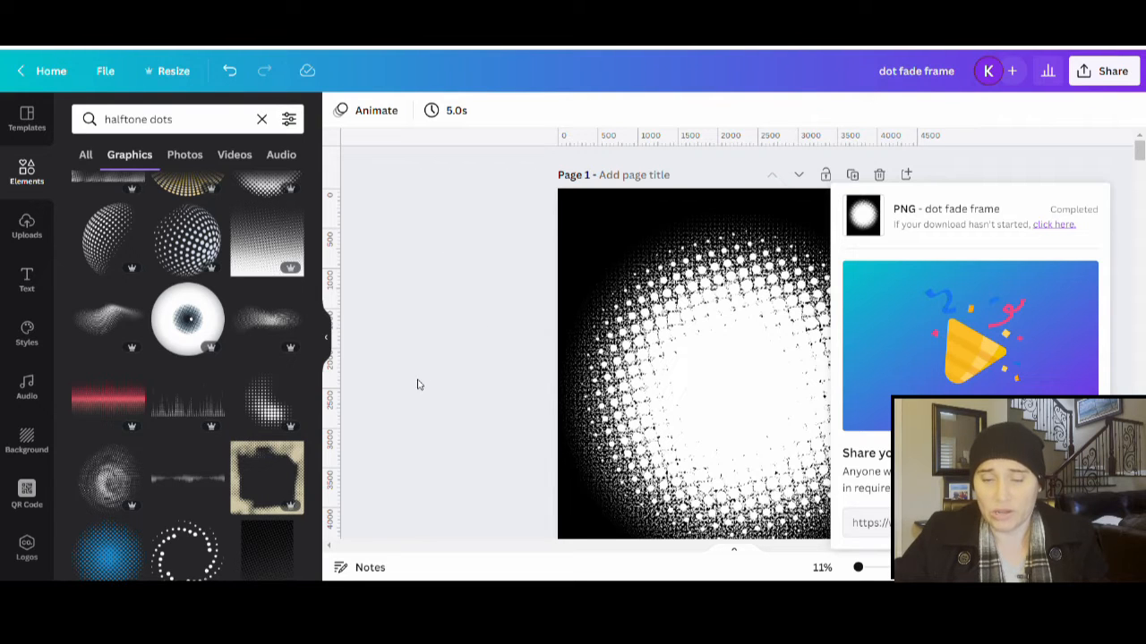
{"action": "left_click", "coordinate": [393, 284]}
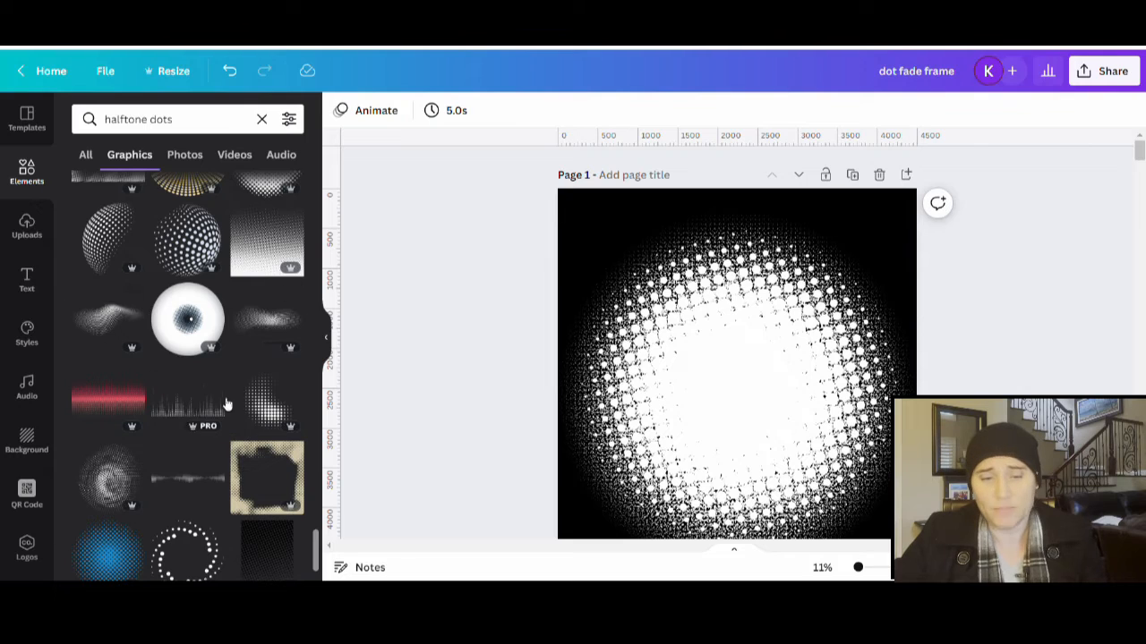
- Search the elements library for "tropical sunset" and show only photos
{"action": "left_click", "coordinate": [263, 120]}
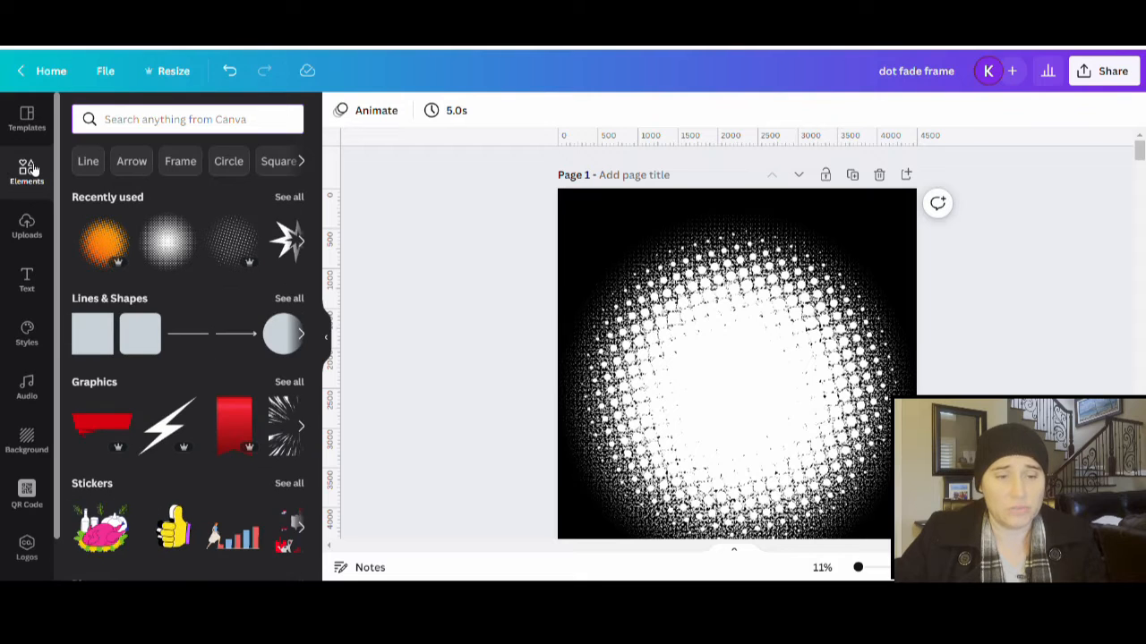
{"action": "left_click", "coordinate": [157, 120]}
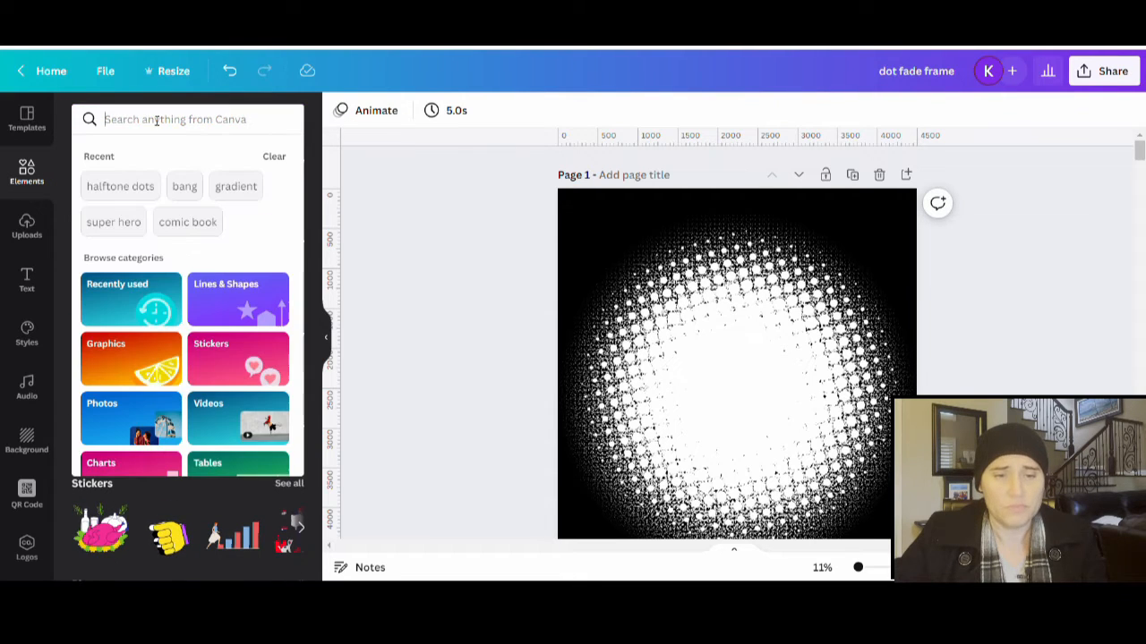
{"action": "type", "text": "tr"}
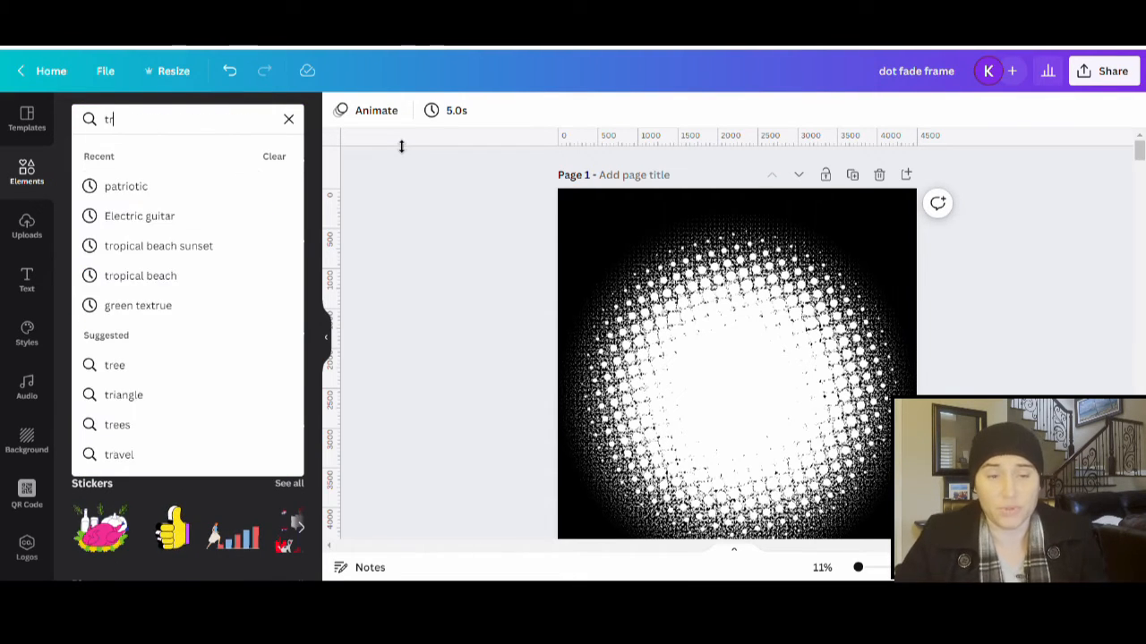
{"action": "type", "text": "opical suns"}
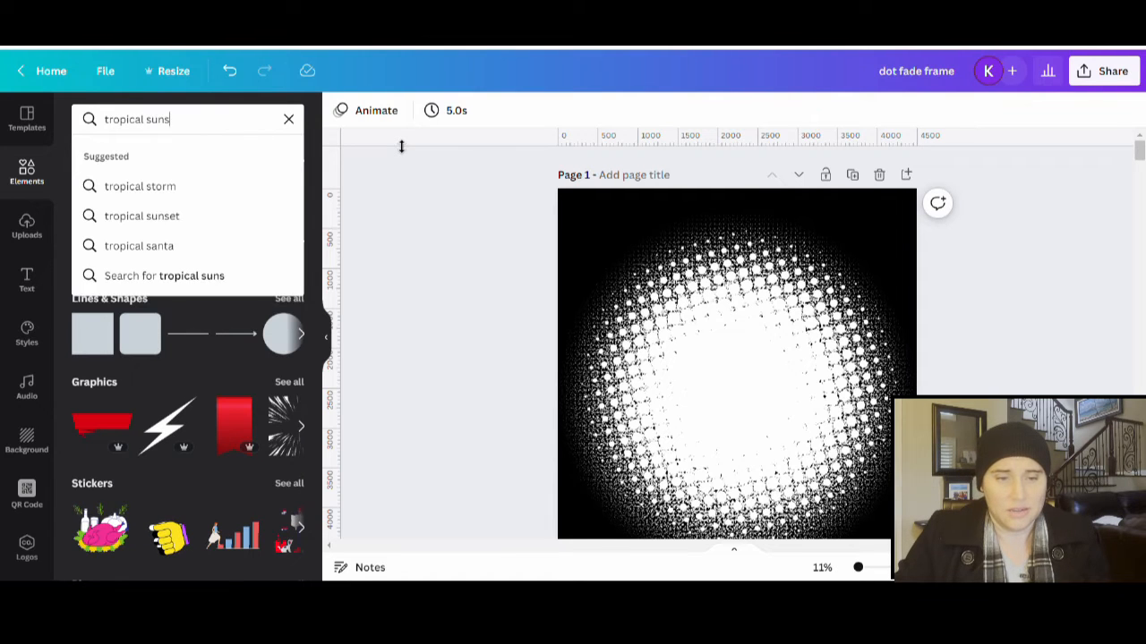
{"action": "type", "text": "et"}
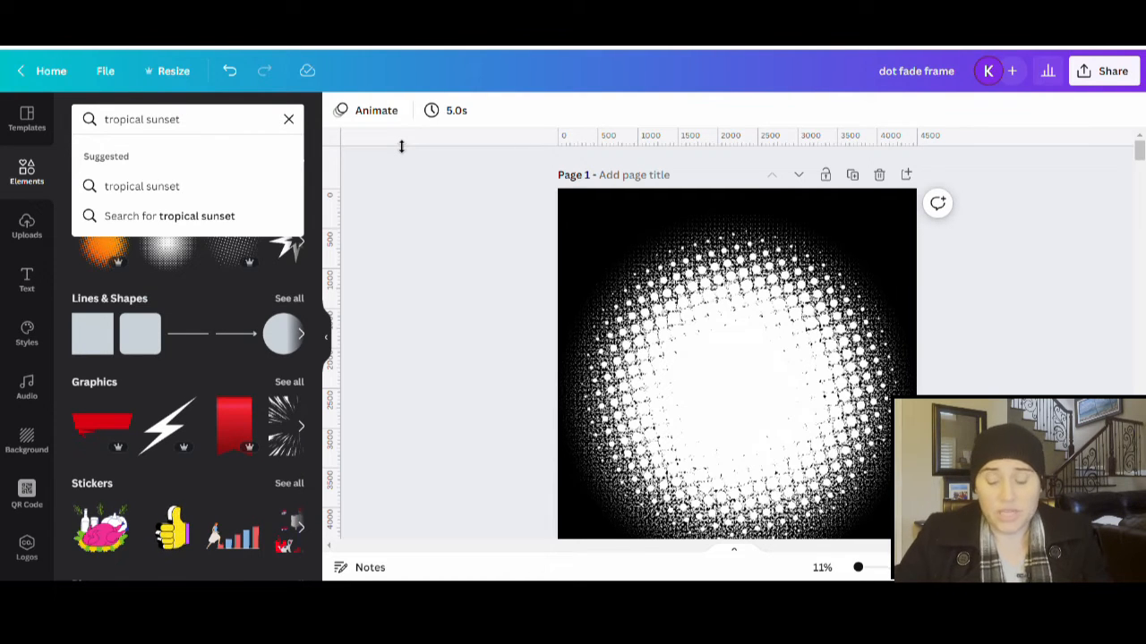
{"action": "key", "text": "Return"}
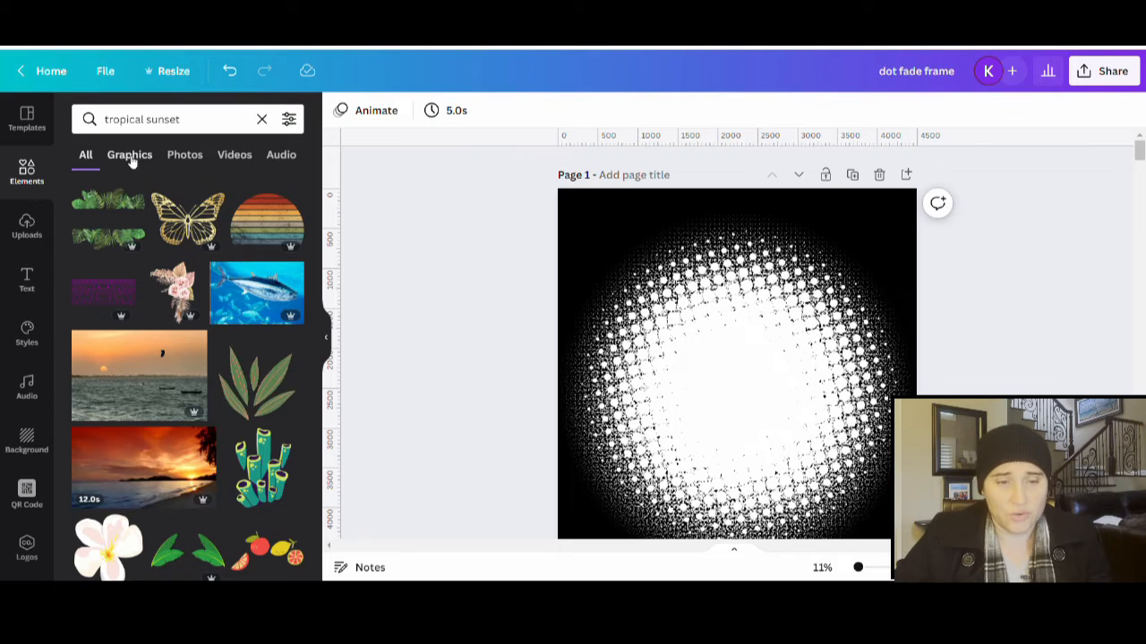
{"action": "left_click", "coordinate": [193, 158]}
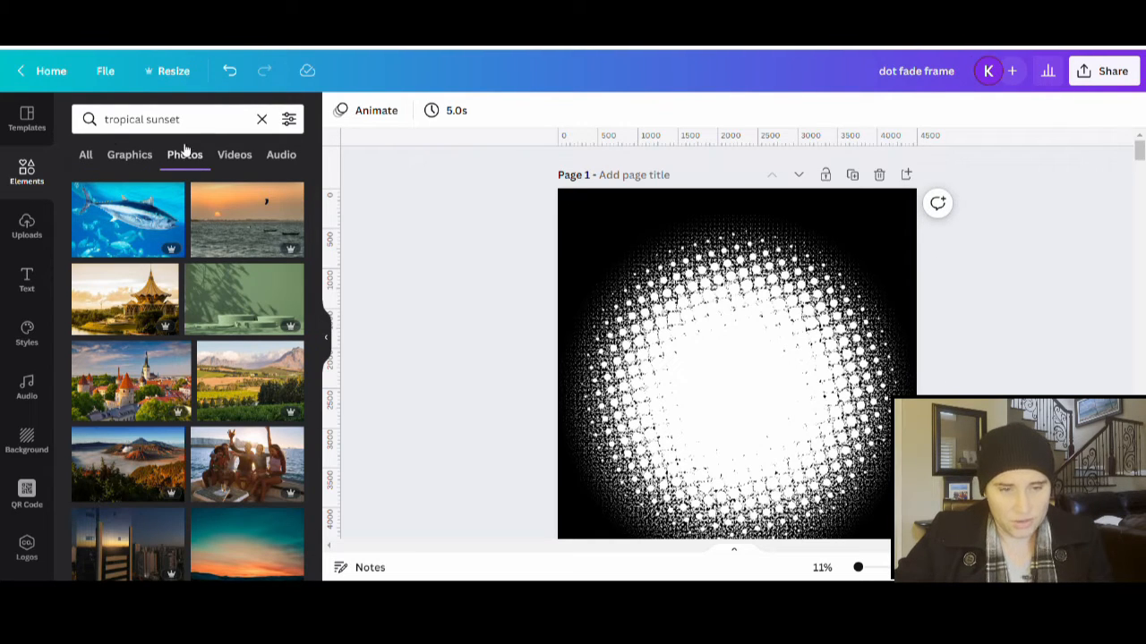
- Add the landscape photo of palm silhouettes against a pink and orange sunset to page 1
{"action": "scroll", "coordinate": [227, 366], "scroll_direction": "down", "scroll_amount": 5}
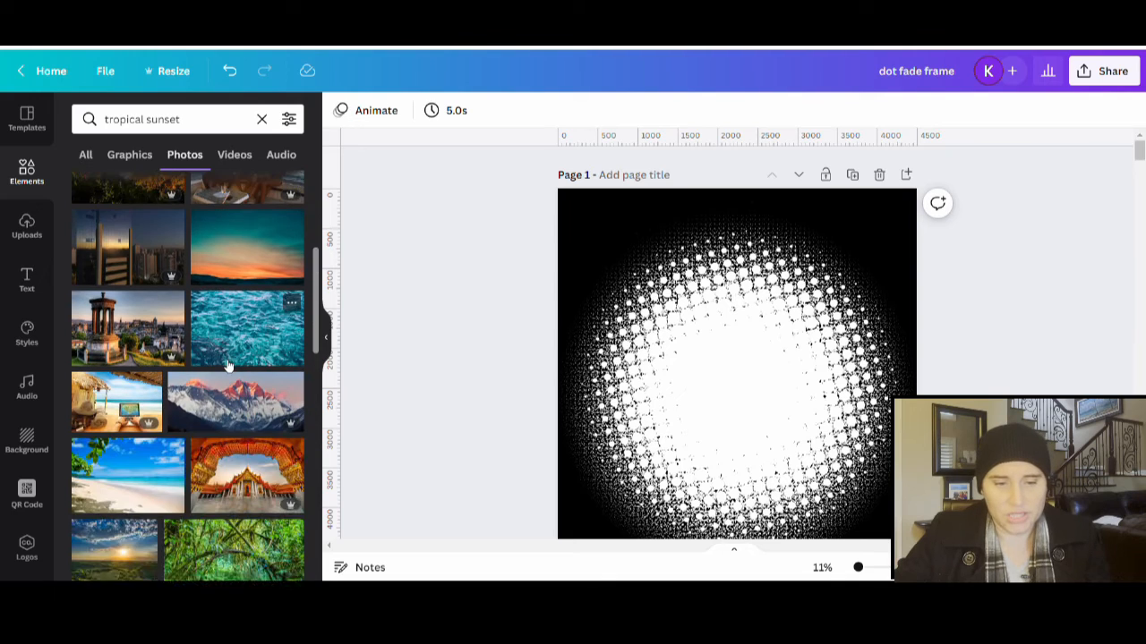
{"action": "scroll", "coordinate": [227, 366], "scroll_direction": "down", "scroll_amount": 5}
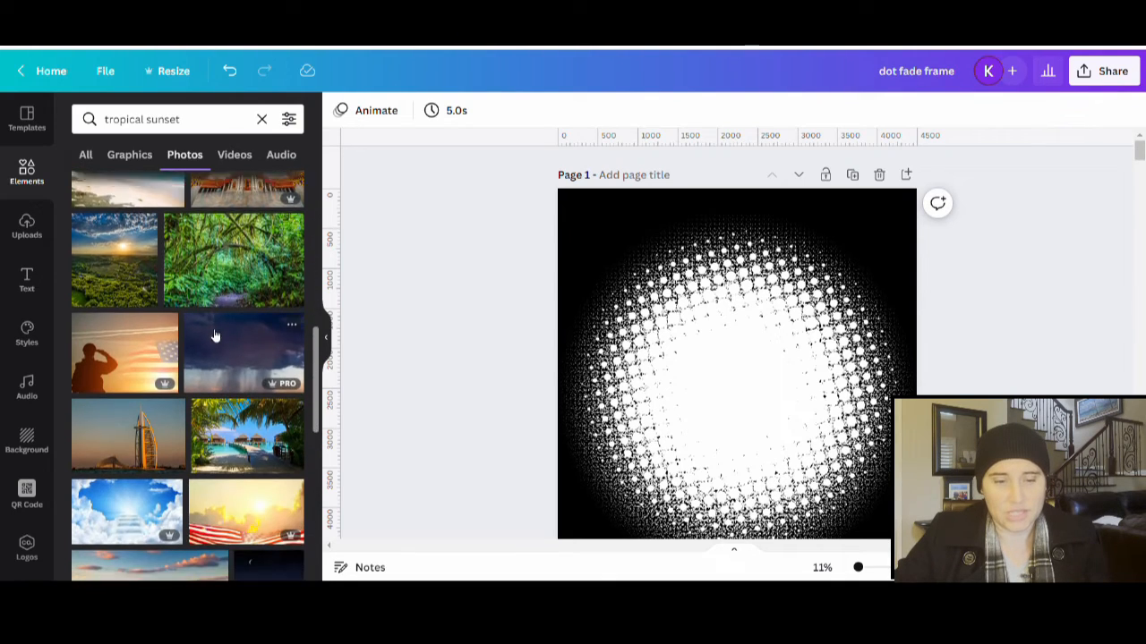
{"action": "scroll", "coordinate": [215, 340], "scroll_direction": "down", "scroll_amount": 10}
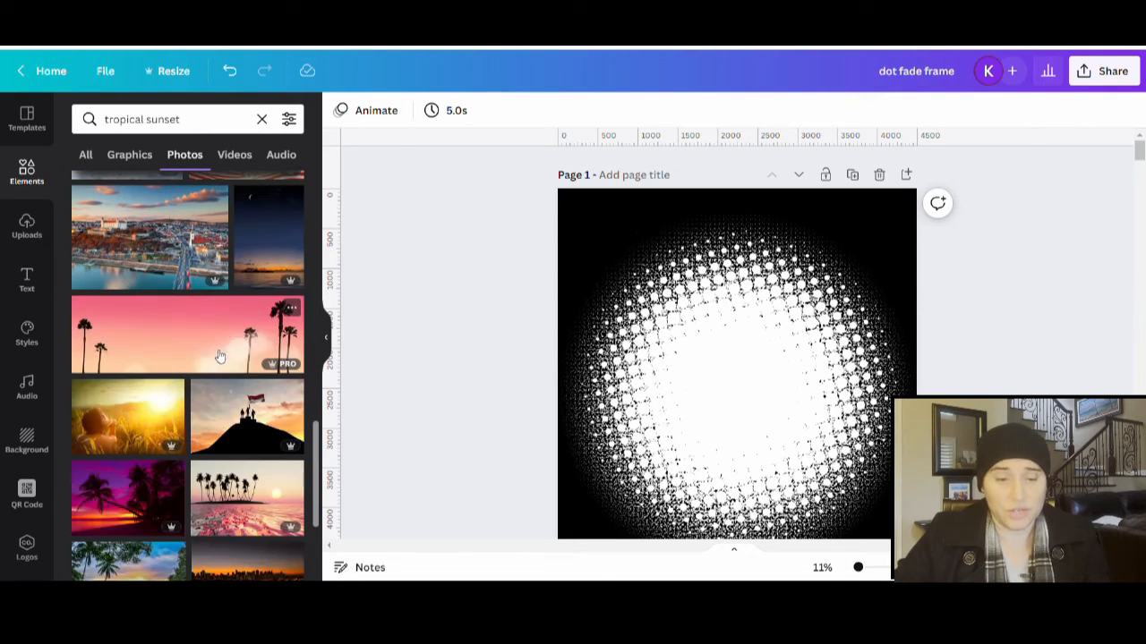
{"action": "scroll", "coordinate": [219, 357], "scroll_direction": "down", "scroll_amount": 2}
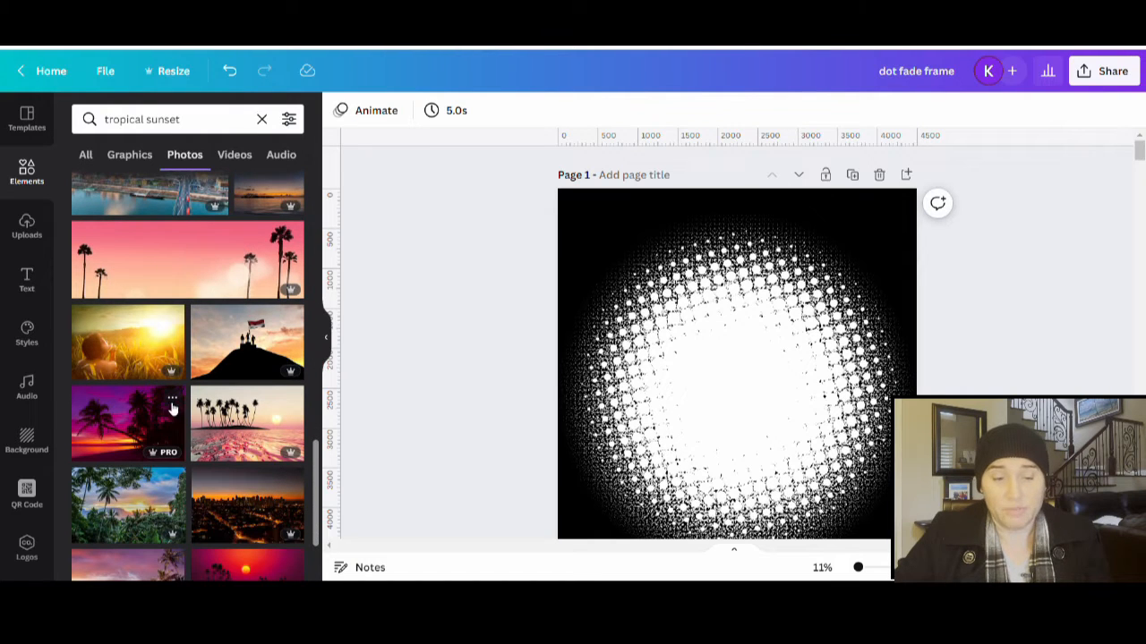
{"action": "scroll", "coordinate": [173, 408], "scroll_direction": "down", "scroll_amount": 4}
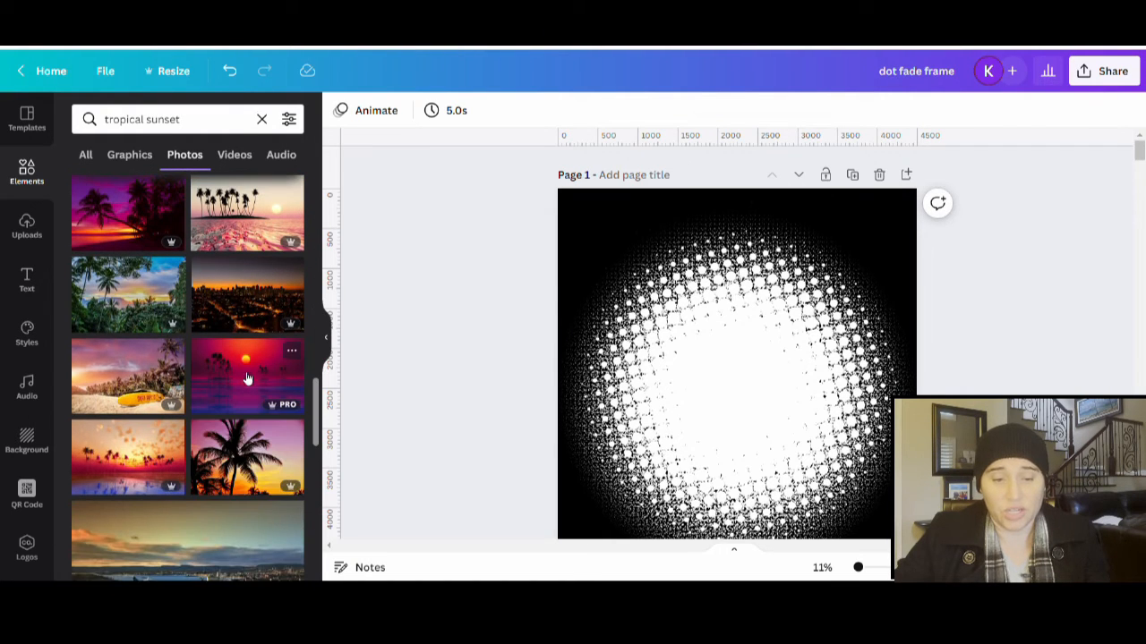
{"action": "scroll", "coordinate": [240, 371], "scroll_direction": "down", "scroll_amount": 8}
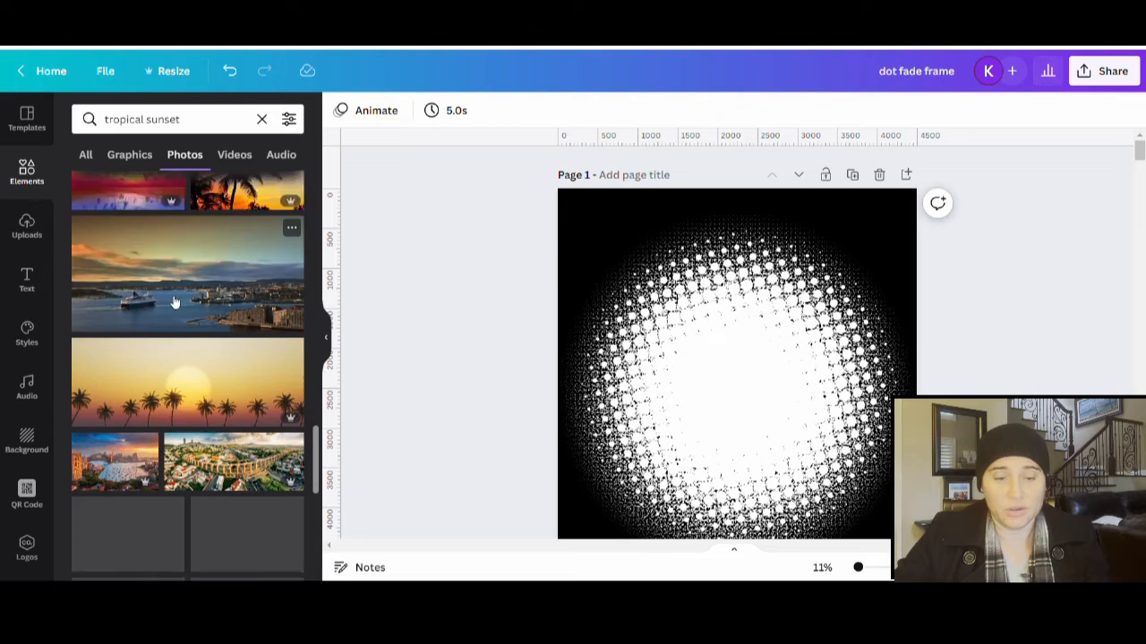
{"action": "scroll", "coordinate": [179, 336], "scroll_direction": "down", "scroll_amount": 1}
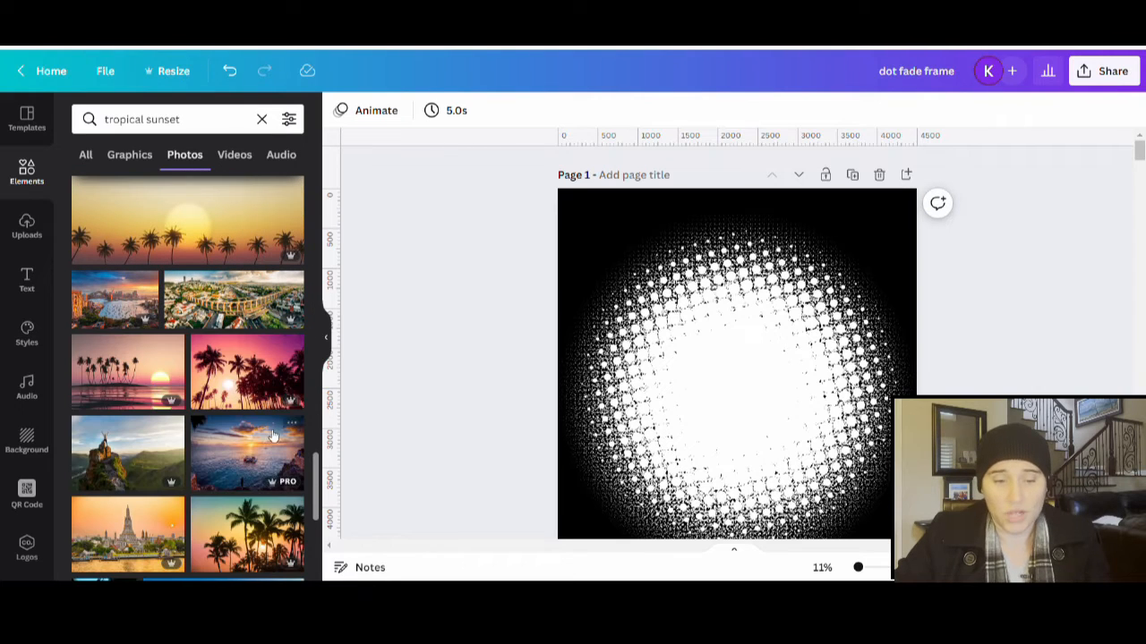
{"action": "scroll", "coordinate": [257, 358], "scroll_direction": "down", "scroll_amount": 2}
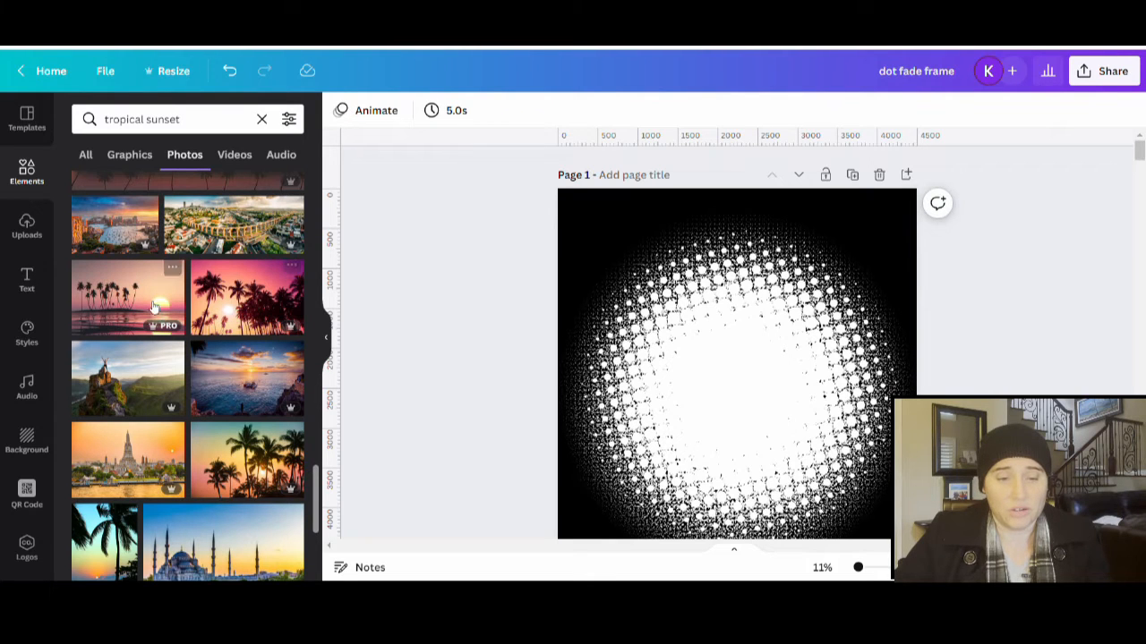
{"action": "left_click", "coordinate": [242, 307]}
{"action": "scroll", "coordinate": [725, 350], "scroll_direction": "down", "scroll_amount": 2}
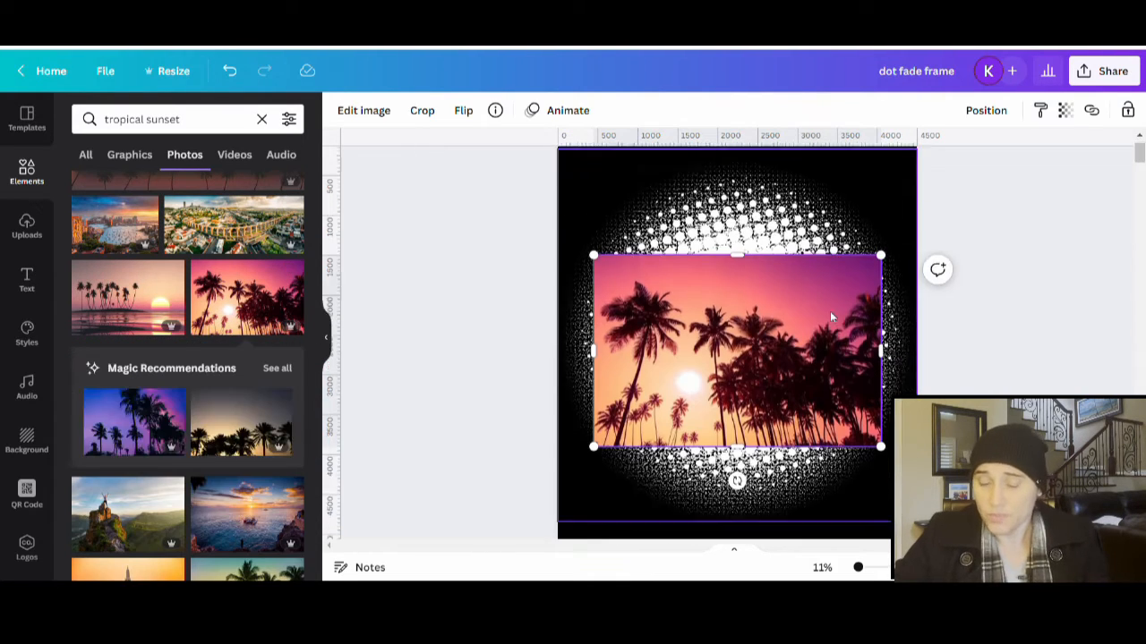
- Move the sunset photo up over the halftone circle and crop away part of its right side
{"action": "left_click_drag", "start_coordinate": [733, 376], "coordinate": [765, 338]}
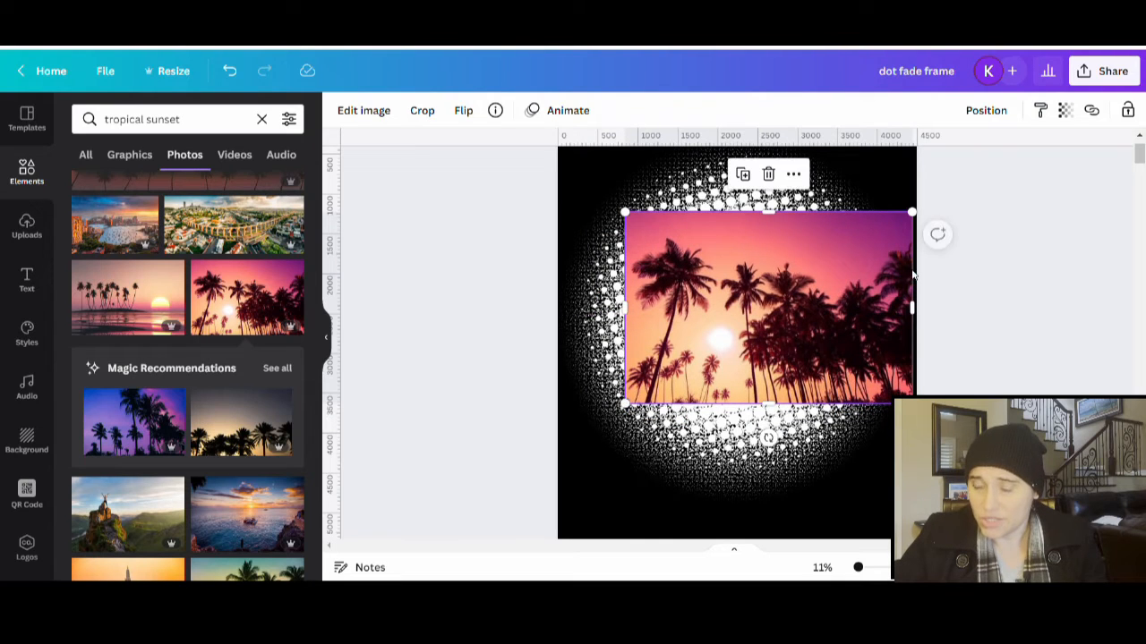
{"action": "left_click_drag", "start_coordinate": [923, 316], "coordinate": [838, 330]}
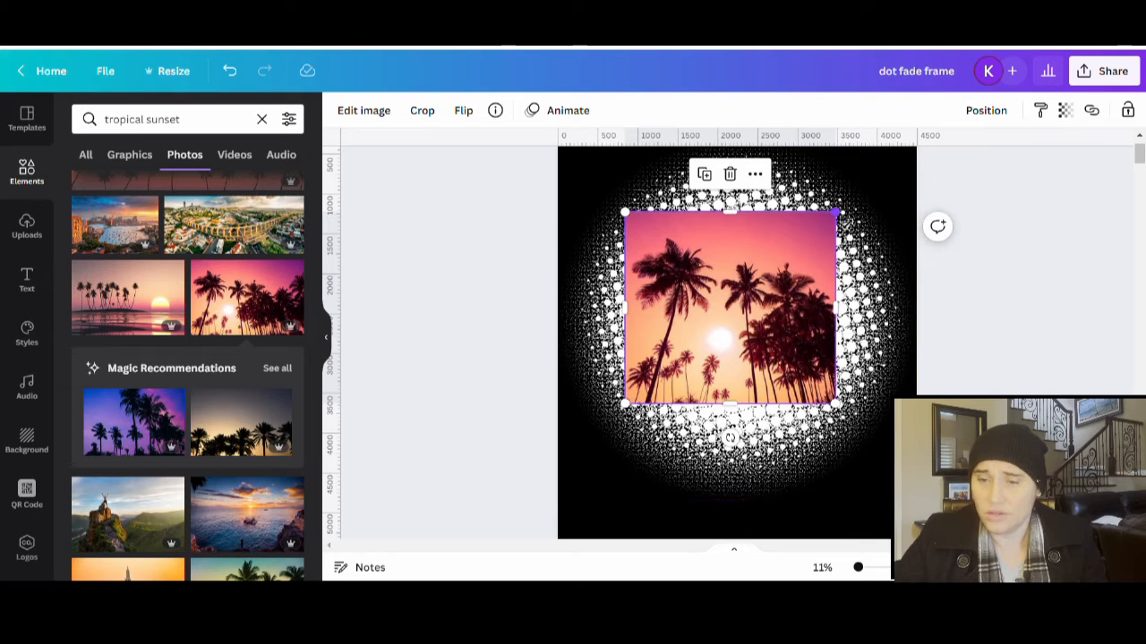
{"action": "left_click_drag", "start_coordinate": [849, 220], "coordinate": [918, 193]}
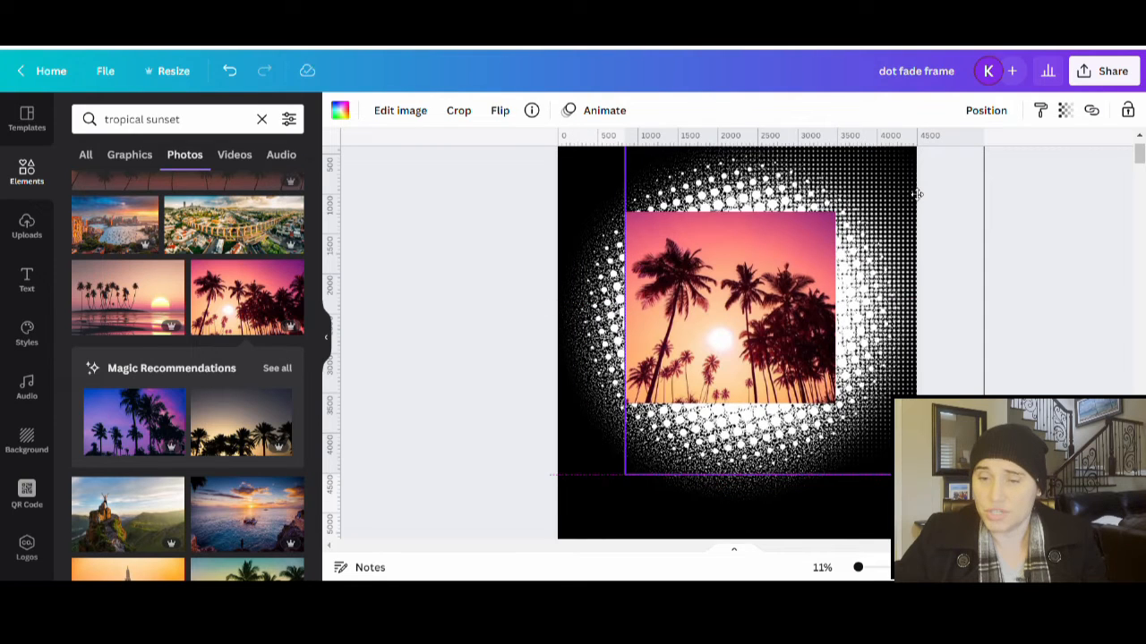
{"action": "left_click", "coordinate": [230, 71]}
{"action": "left_click", "coordinate": [805, 251]}
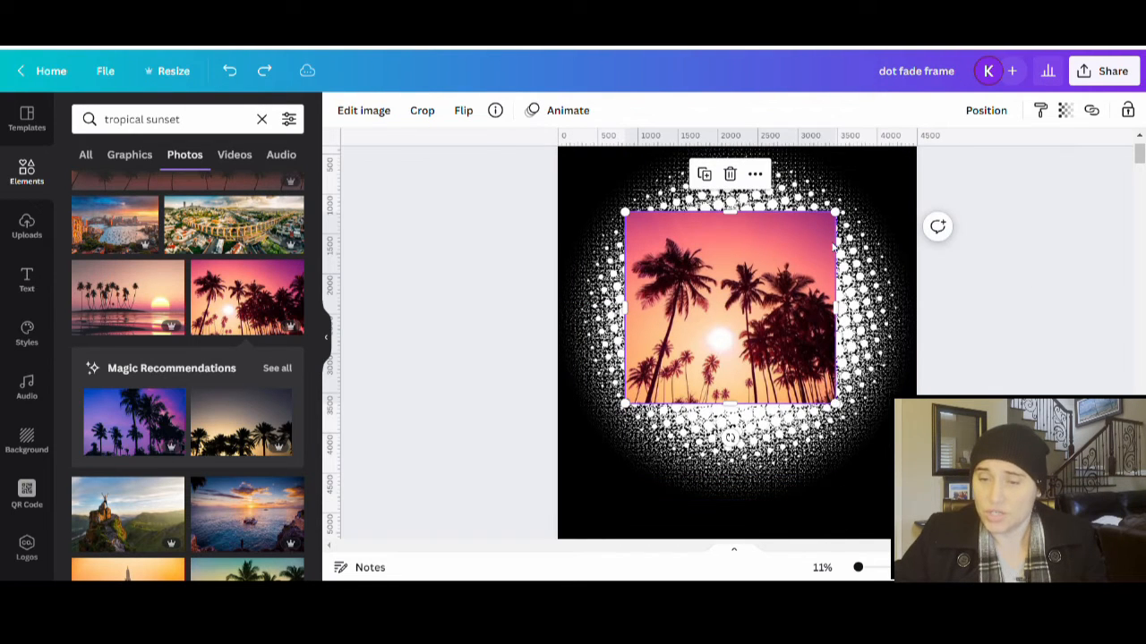
- Enlarge the sunset photo from two opposite corners until it extends past both sides of the page
{"action": "left_click_drag", "start_coordinate": [836, 213], "coordinate": [936, 144]}
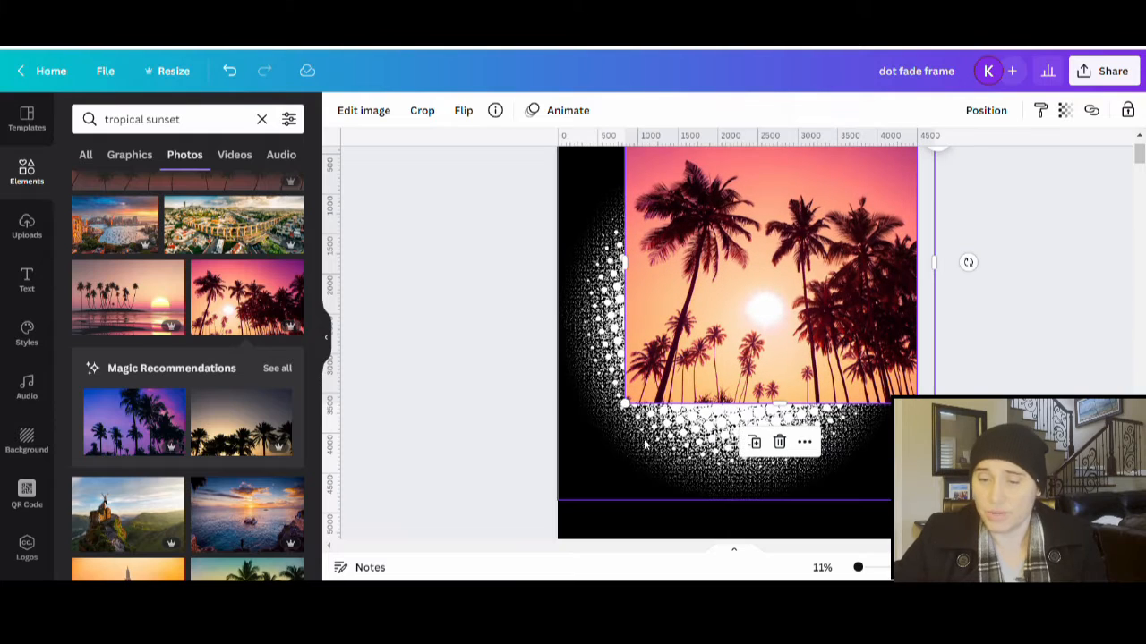
{"action": "left_click_drag", "start_coordinate": [617, 412], "coordinate": [541, 513]}
{"action": "scroll", "coordinate": [898, 391], "scroll_direction": "up", "scroll_amount": 1}
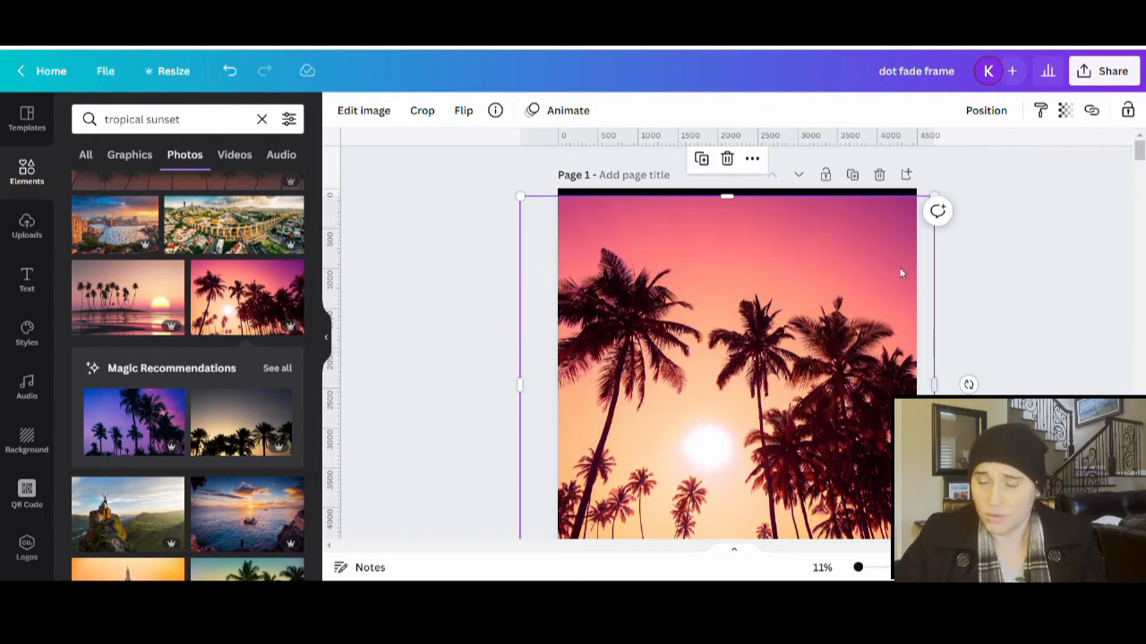
- Set the sunset photo's transparency to 52 so the halftone circle shows through
{"action": "left_click", "coordinate": [1064, 112]}
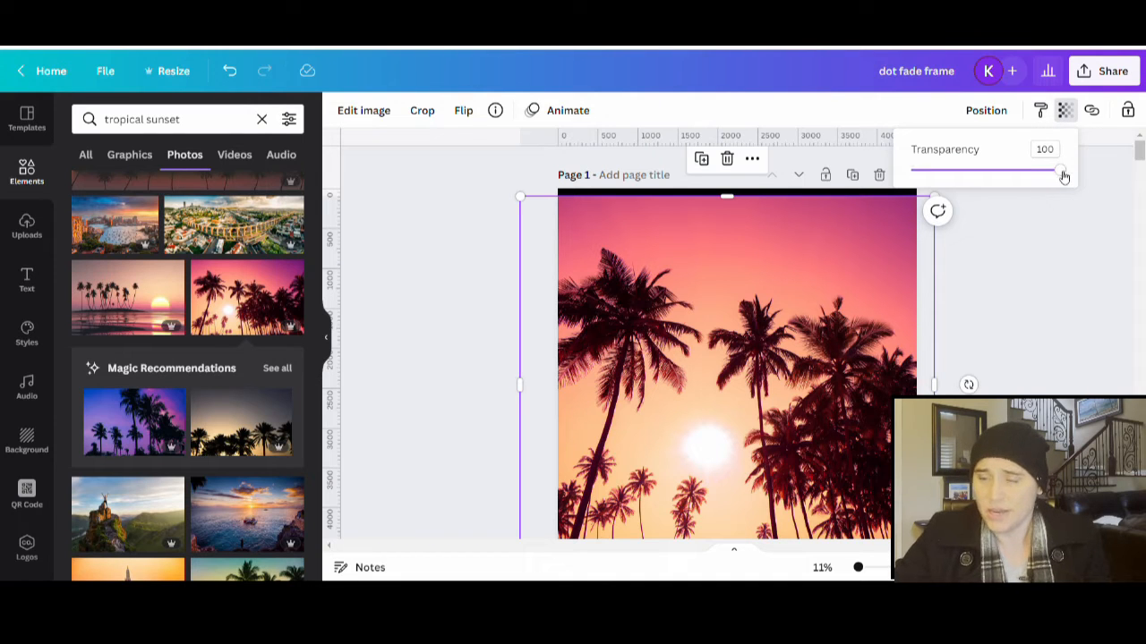
{"action": "left_click_drag", "start_coordinate": [1064, 177], "coordinate": [992, 179]}
{"action": "scroll", "coordinate": [1047, 229], "scroll_direction": "down", "scroll_amount": 3}
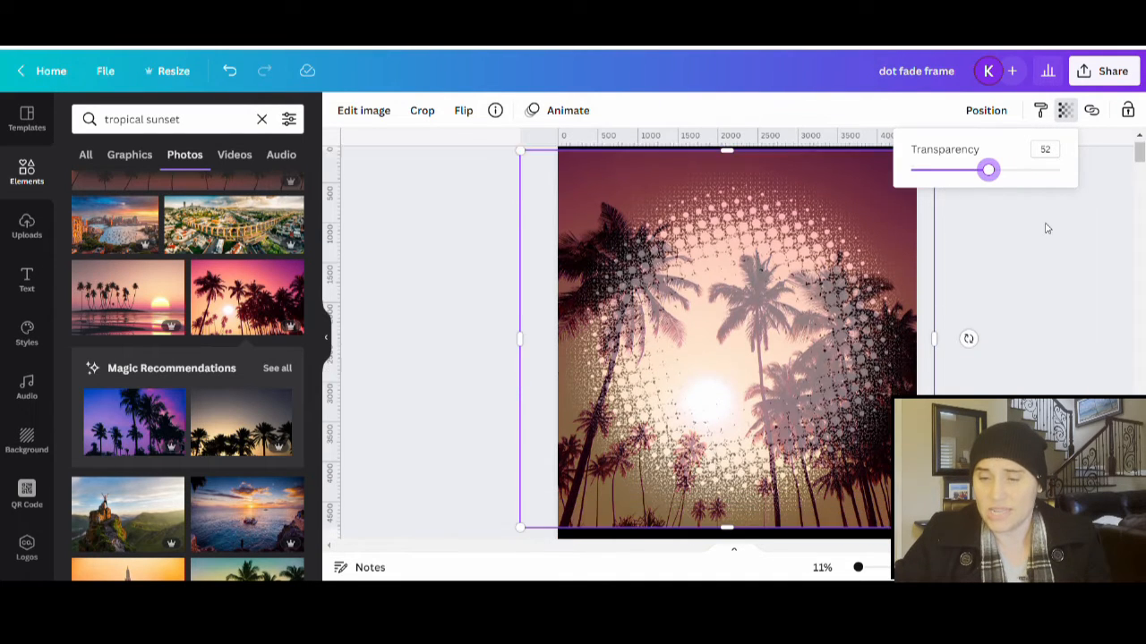
{"action": "scroll", "coordinate": [882, 476], "scroll_direction": "up", "scroll_amount": 3}
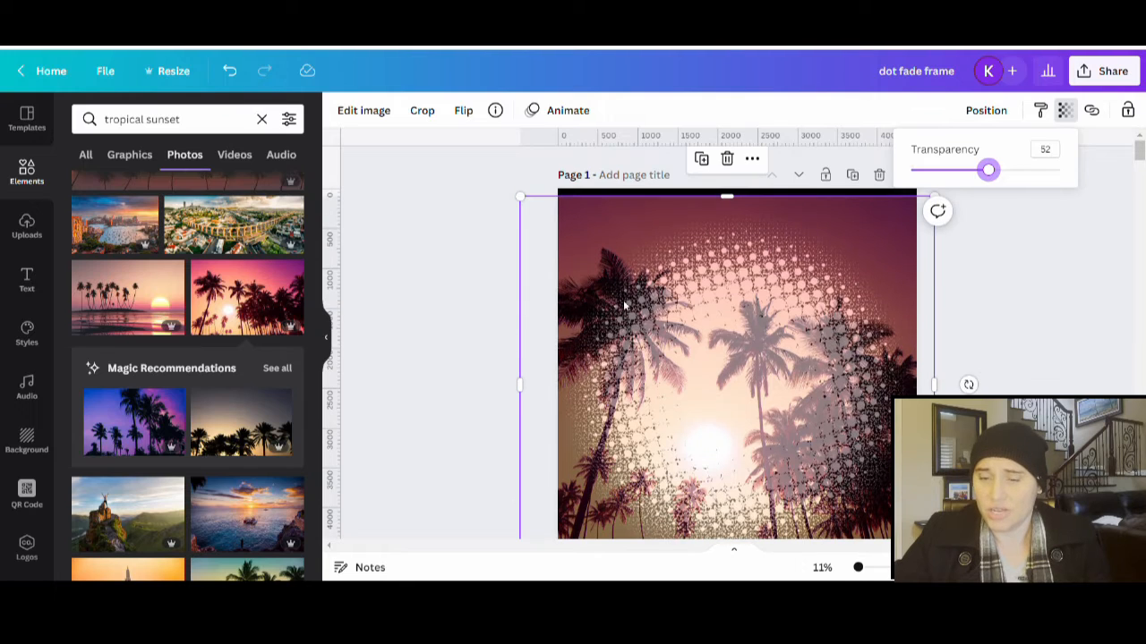
{"action": "scroll", "coordinate": [865, 436], "scroll_direction": "down", "scroll_amount": 3}
- Enlarge and reposition the sunset photo so its palms and sun cover the whole halftone circle
{"action": "left_click_drag", "start_coordinate": [856, 469], "coordinate": [877, 455]}
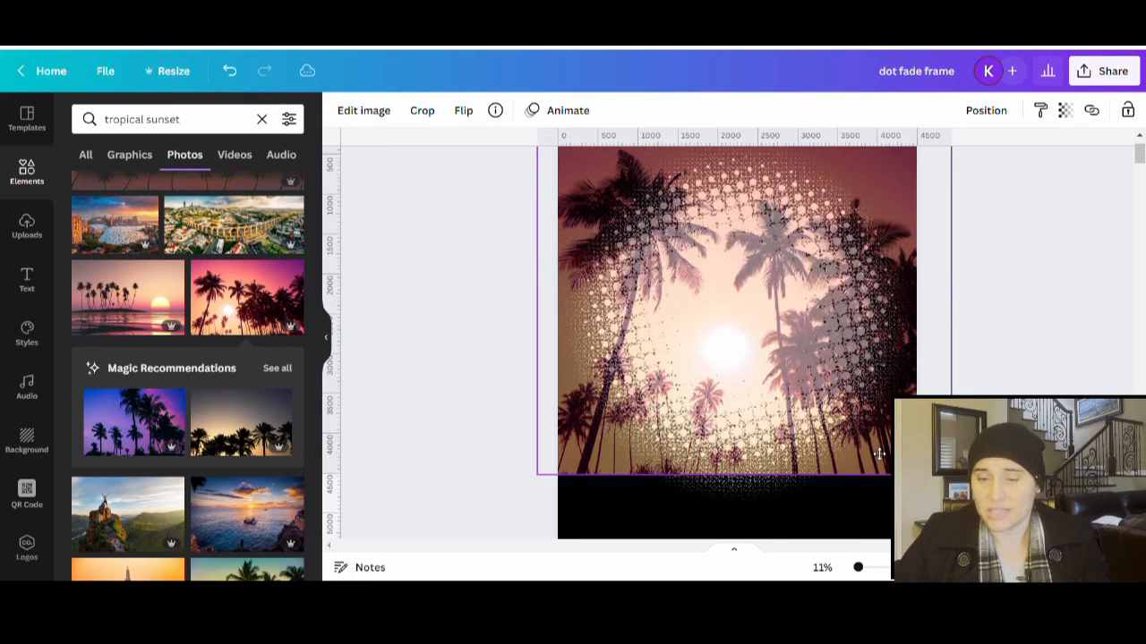
{"action": "left_click_drag", "start_coordinate": [950, 474], "coordinate": [988, 509]}
{"action": "left_click_drag", "start_coordinate": [931, 458], "coordinate": [916, 456]}
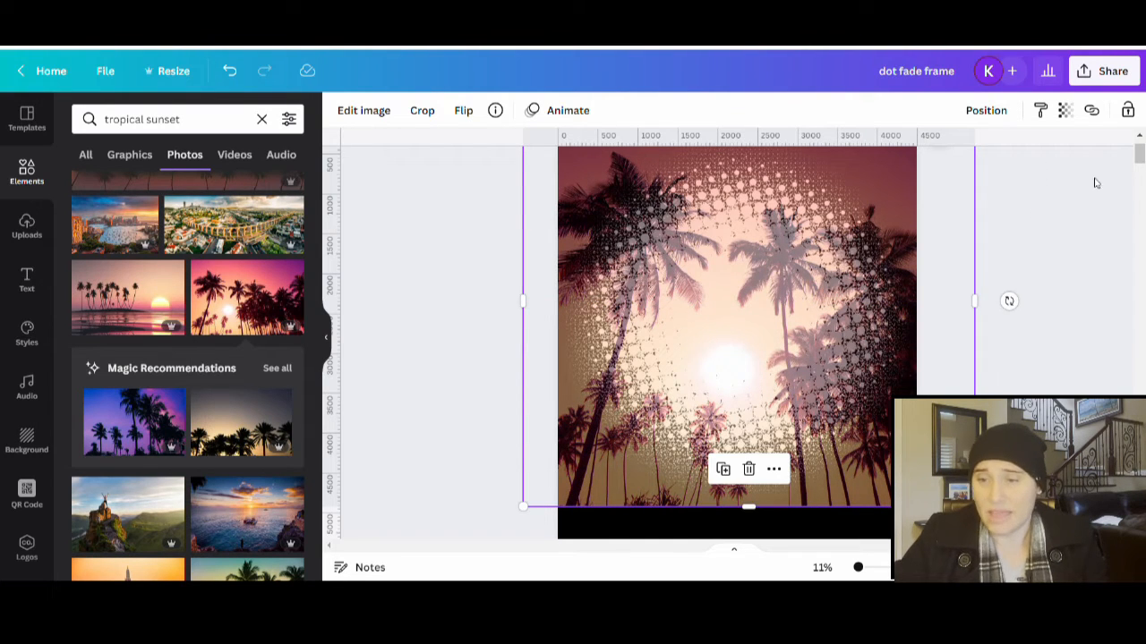
- Restore the sunset photo's transparency setting to 100 and deselect it
{"action": "left_click", "coordinate": [1065, 111]}
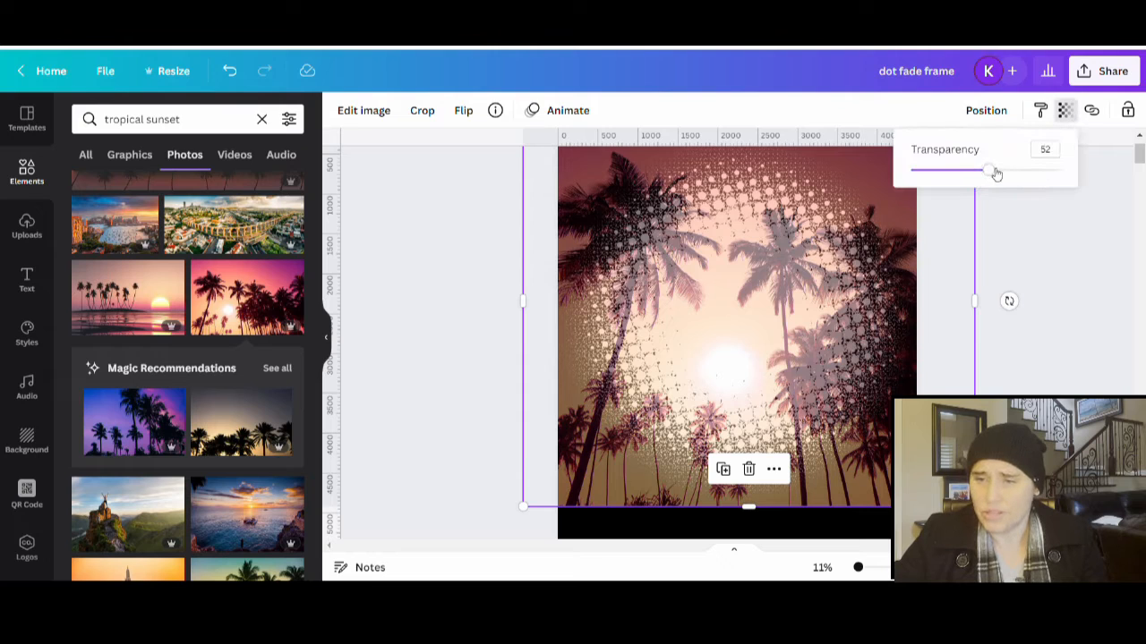
{"action": "left_click_drag", "start_coordinate": [996, 173], "coordinate": [1141, 210]}
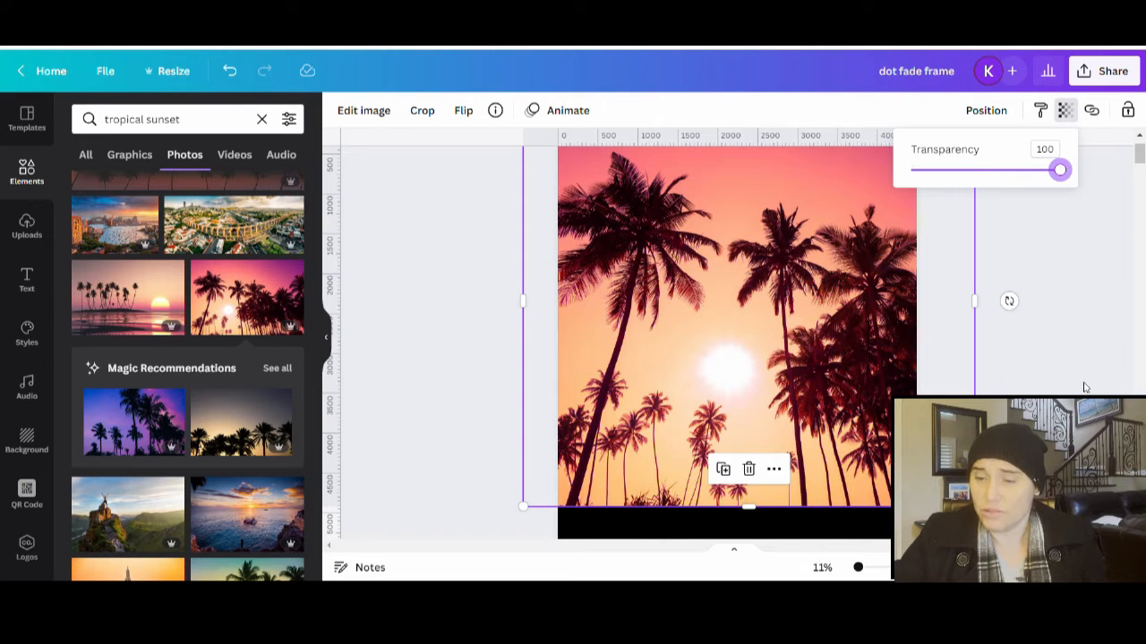
{"action": "left_click", "coordinate": [1008, 301]}
{"action": "left_click", "coordinate": [1008, 302]}
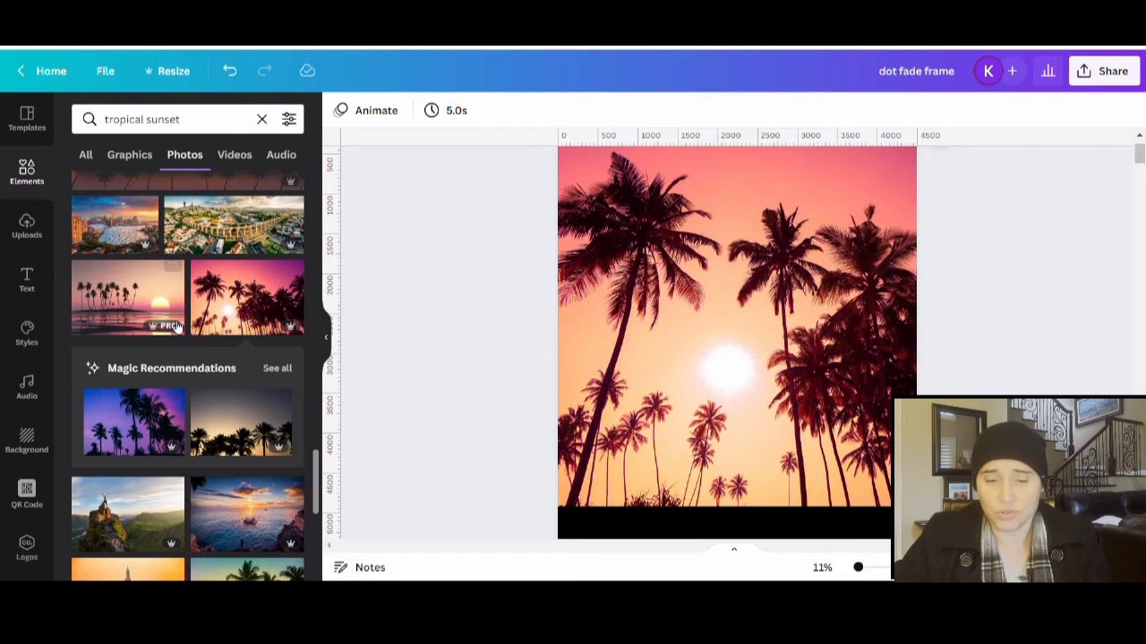
- Browse further for a portrait-format sunset photo and delete the landscape palm photo from page 1
{"action": "scroll", "coordinate": [217, 310], "scroll_direction": "down", "scroll_amount": 3}
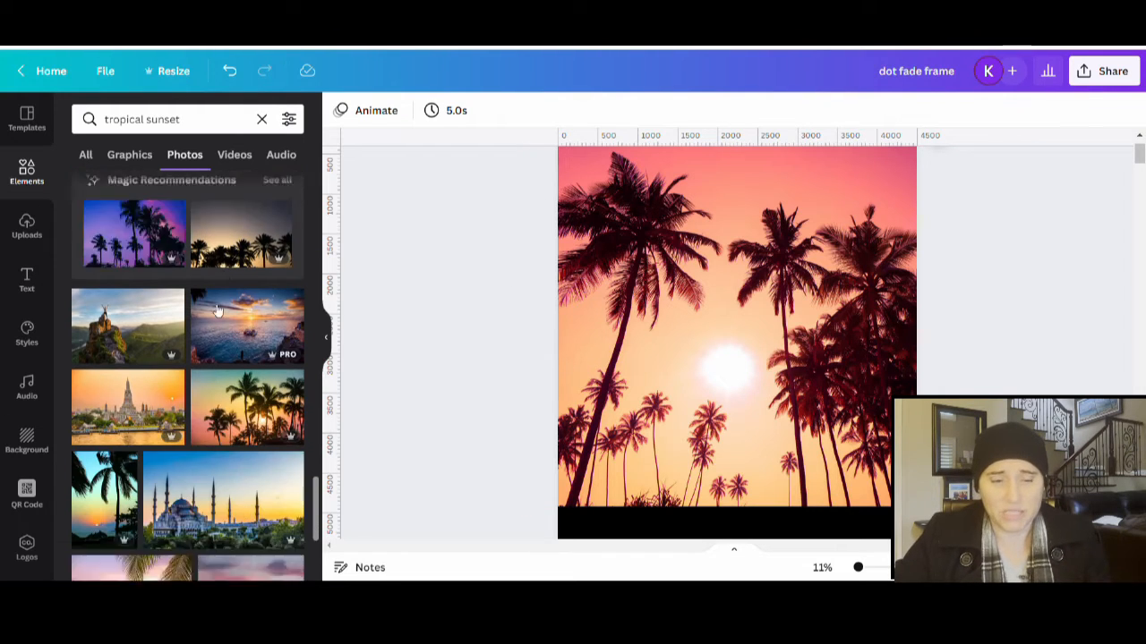
{"action": "scroll", "coordinate": [216, 311], "scroll_direction": "down", "scroll_amount": 5}
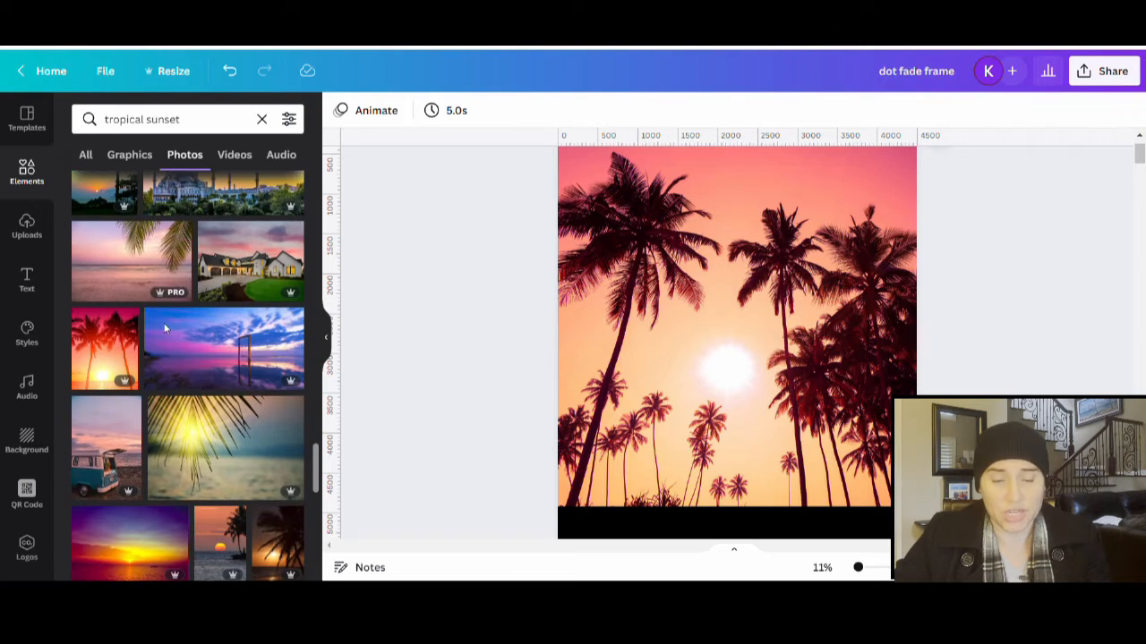
{"action": "scroll", "coordinate": [164, 329], "scroll_direction": "down", "scroll_amount": 2}
{"action": "scroll", "coordinate": [174, 331], "scroll_direction": "down", "scroll_amount": 3}
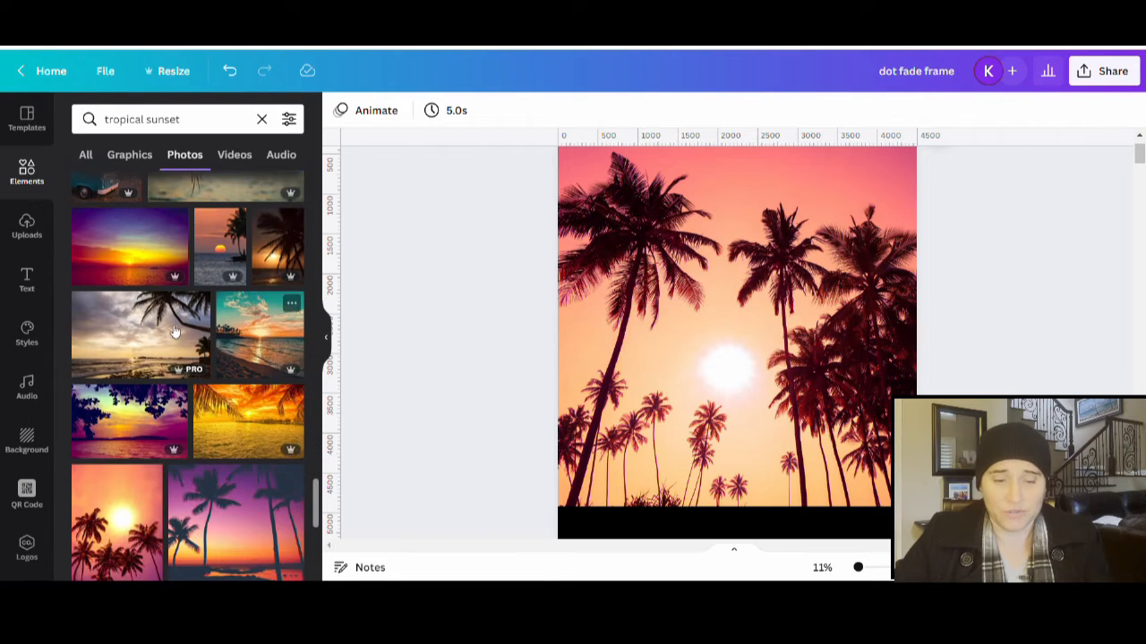
{"action": "scroll", "coordinate": [175, 331], "scroll_direction": "down", "scroll_amount": 2}
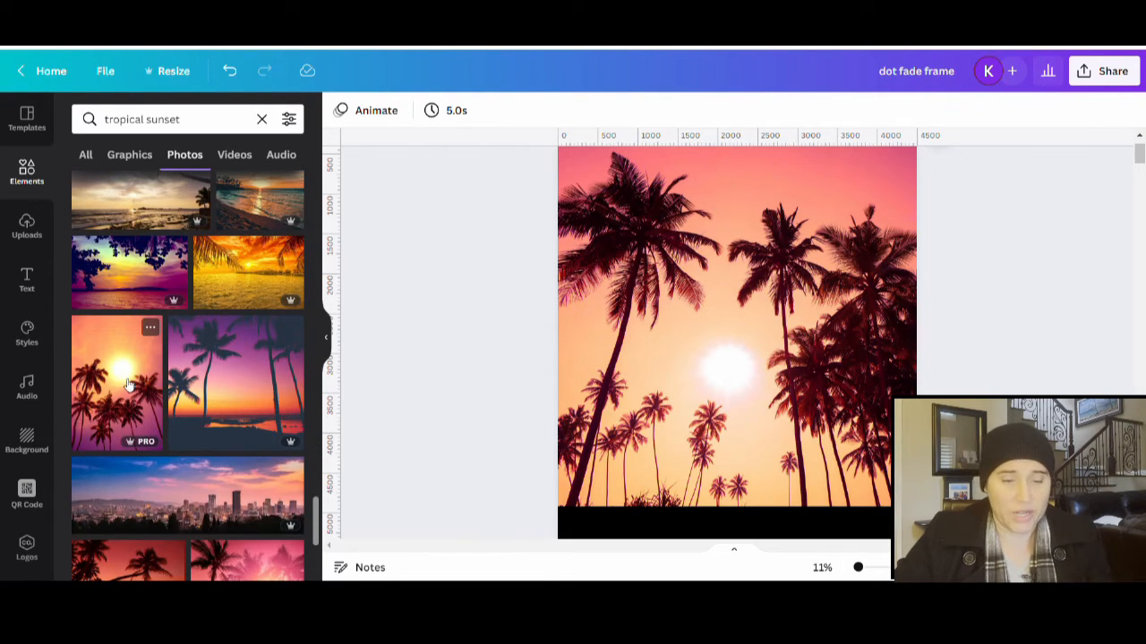
{"action": "left_click", "coordinate": [675, 366]}
{"action": "key", "text": "Delete"}
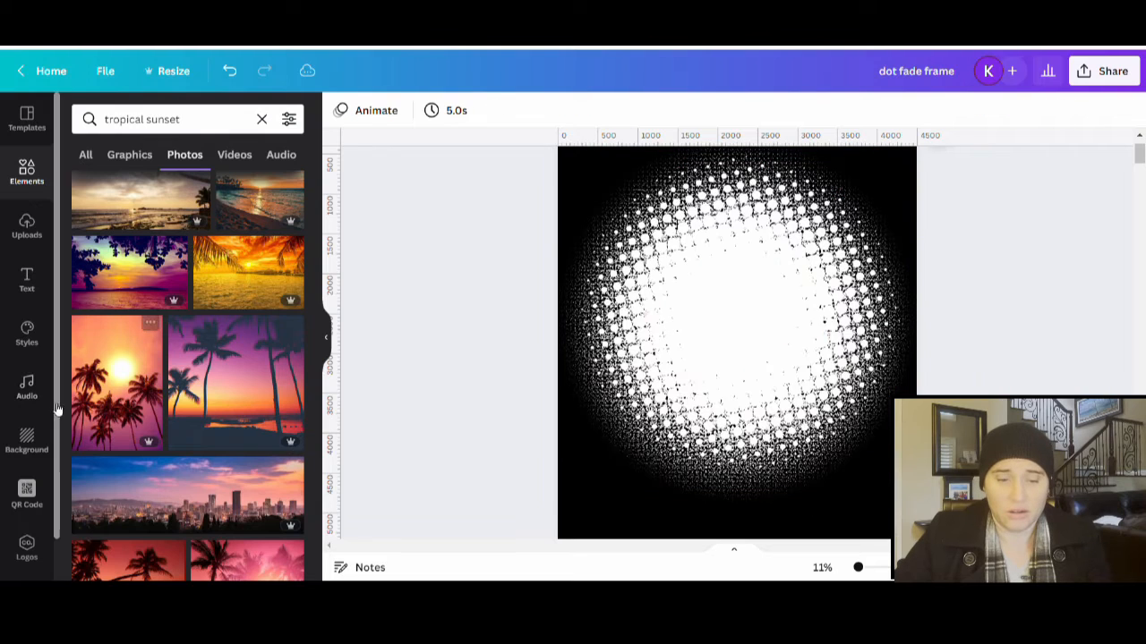
- Add the portrait sunset photo with palm silhouettes to page 1 and crop its top and bottom edges
{"action": "left_click", "coordinate": [111, 392]}
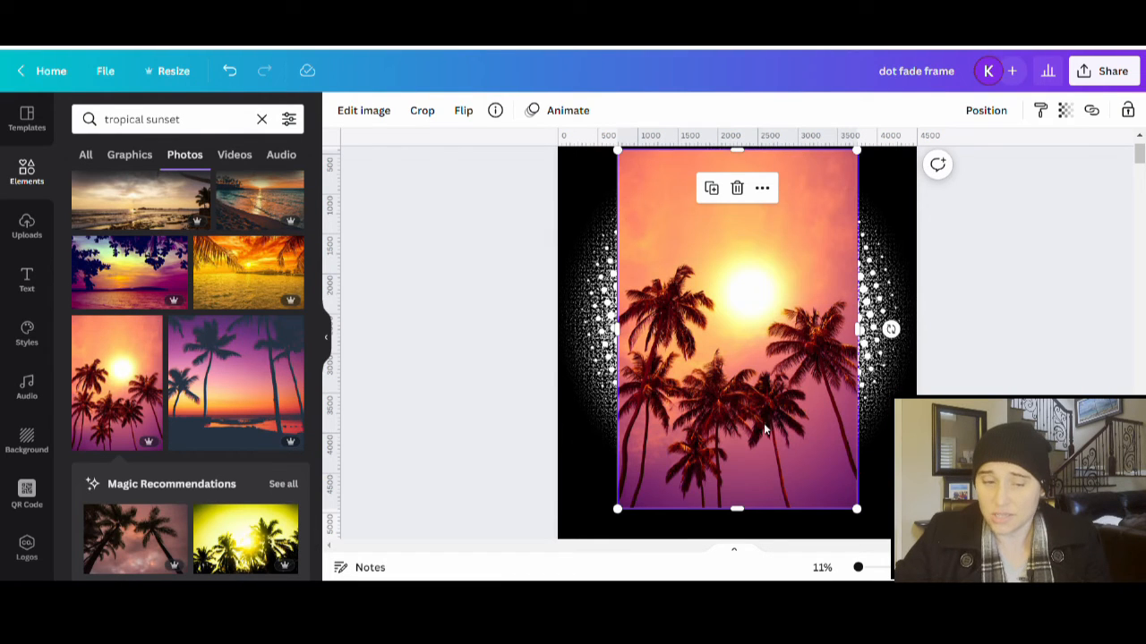
{"action": "scroll", "coordinate": [734, 358], "scroll_direction": "up", "scroll_amount": 1}
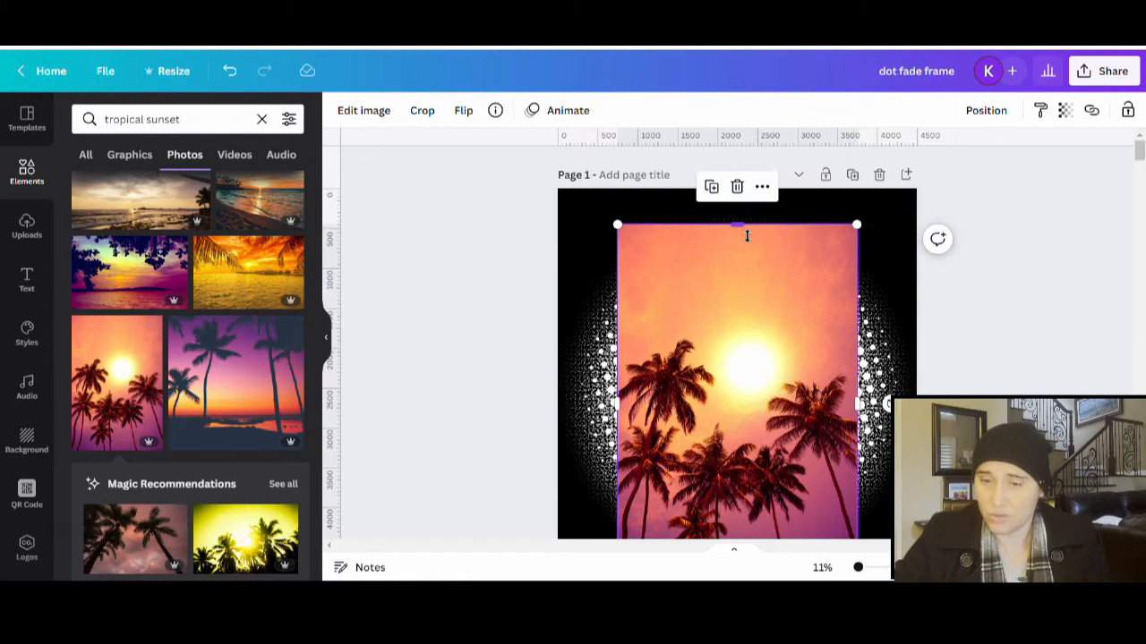
{"action": "left_click_drag", "start_coordinate": [746, 230], "coordinate": [750, 286]}
{"action": "scroll", "coordinate": [752, 406], "scroll_direction": "down", "scroll_amount": 3}
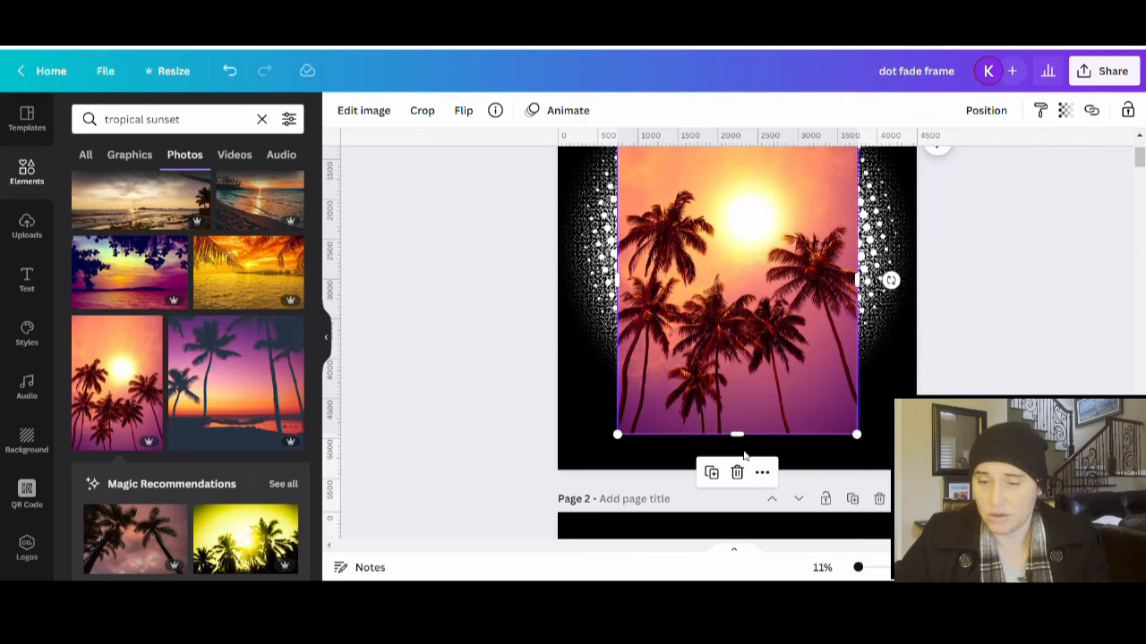
{"action": "left_click_drag", "start_coordinate": [741, 442], "coordinate": [741, 393]}
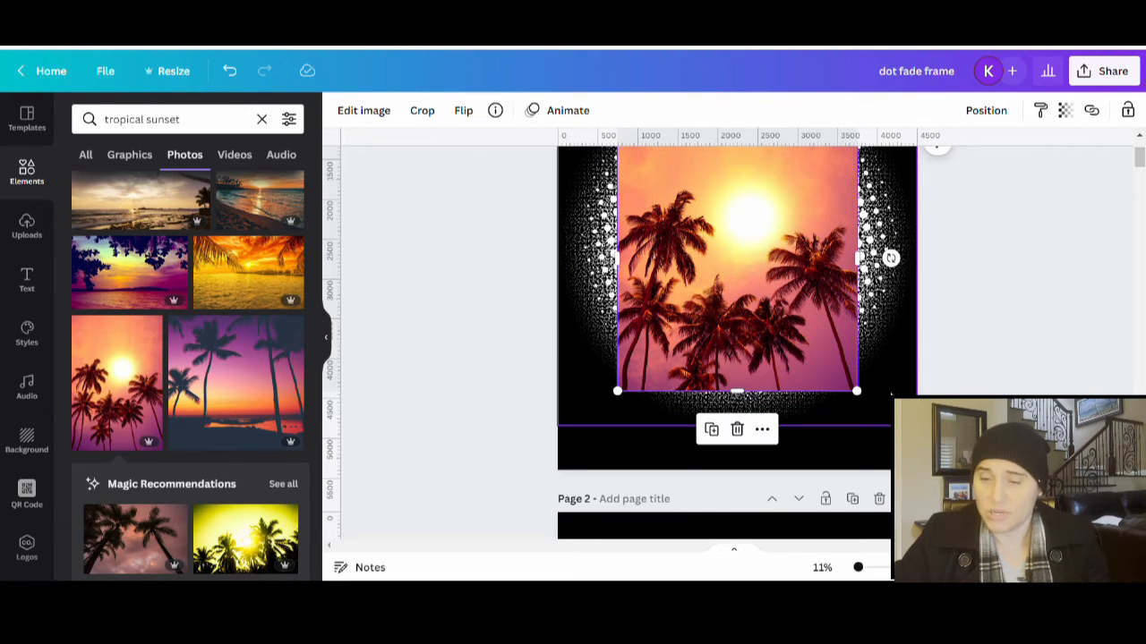
- Enlarge the sunset photo to span the full page width and shift it slightly upward over the halftone circle
{"action": "left_click_drag", "start_coordinate": [863, 400], "coordinate": [914, 458]}
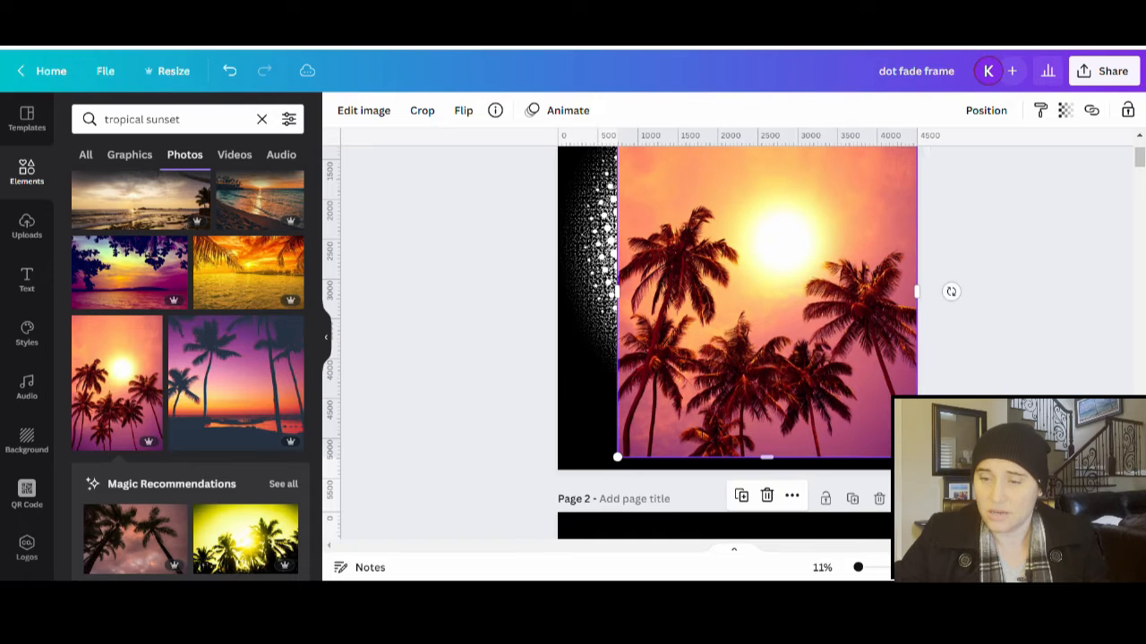
{"action": "scroll", "coordinate": [752, 407], "scroll_direction": "up", "scroll_amount": 1}
{"action": "scroll", "coordinate": [753, 407], "scroll_direction": "up", "scroll_amount": 1}
{"action": "left_click_drag", "start_coordinate": [629, 285], "coordinate": [549, 198]}
{"action": "left_click_drag", "start_coordinate": [743, 394], "coordinate": [746, 369]}
- Set the photo's transparency to 61, then slightly enlarge it and nudge it upward to align with the halftone circle
{"action": "left_click", "coordinate": [1064, 110]}
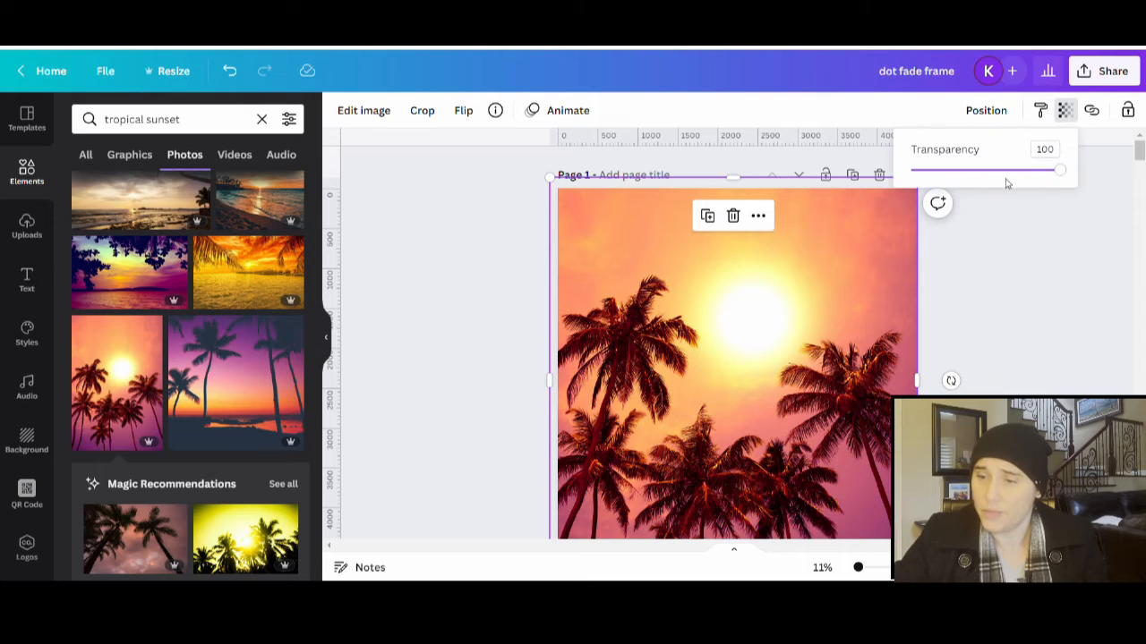
{"action": "left_click_drag", "start_coordinate": [1007, 179], "coordinate": [1002, 170]}
{"action": "scroll", "coordinate": [1001, 170], "scroll_direction": "down", "scroll_amount": 2}
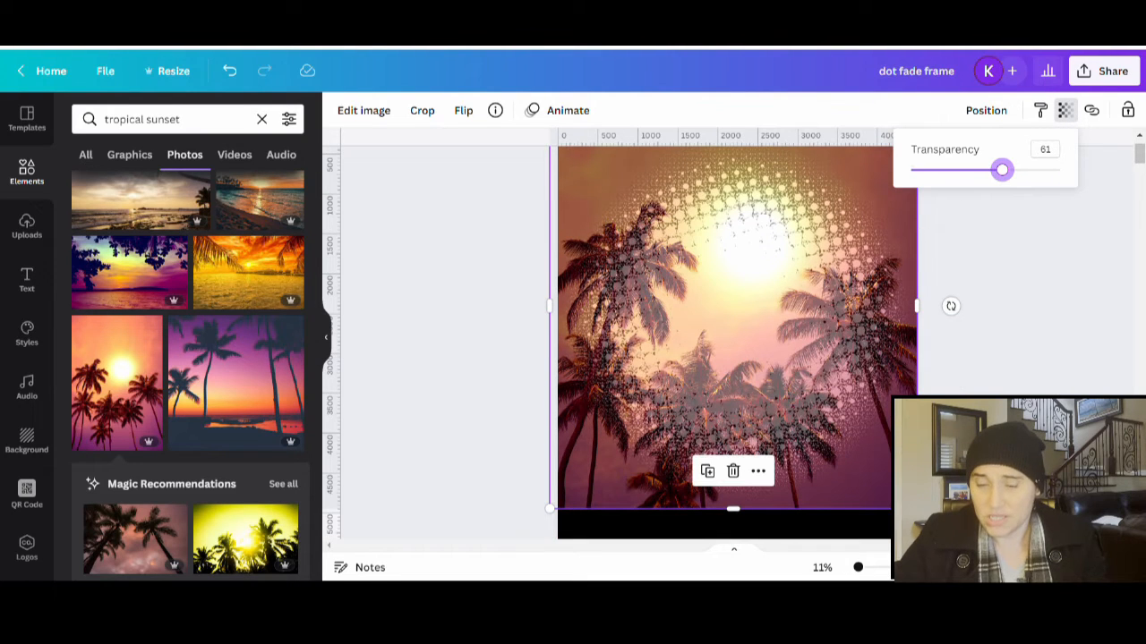
{"action": "key", "text": "Escape"}
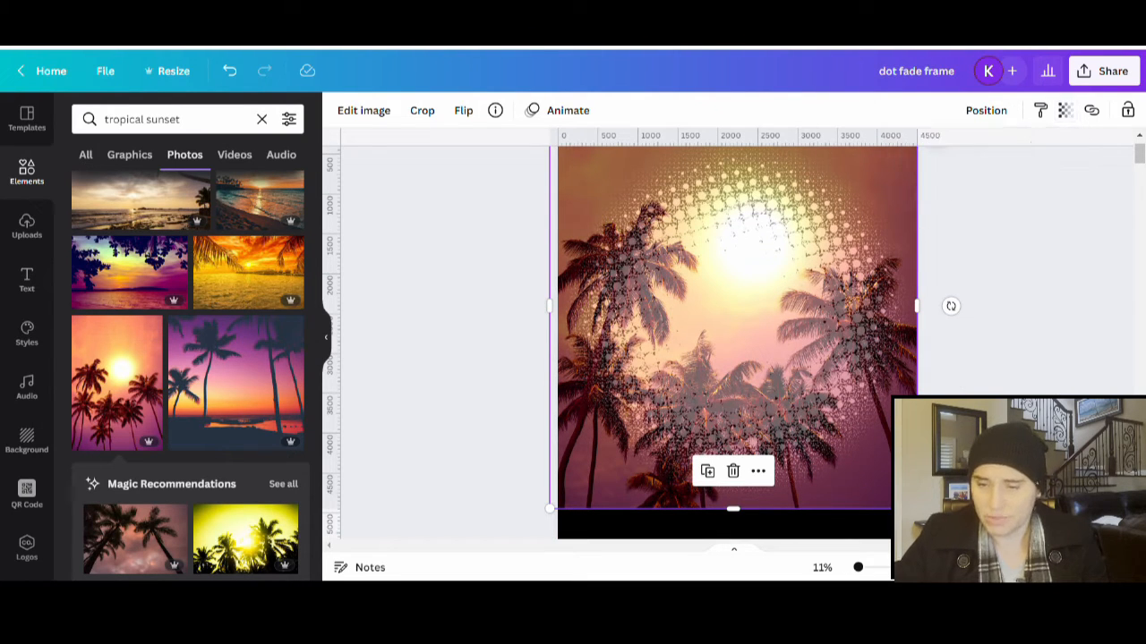
{"action": "left_click_drag", "start_coordinate": [733, 313], "coordinate": [733, 304]}
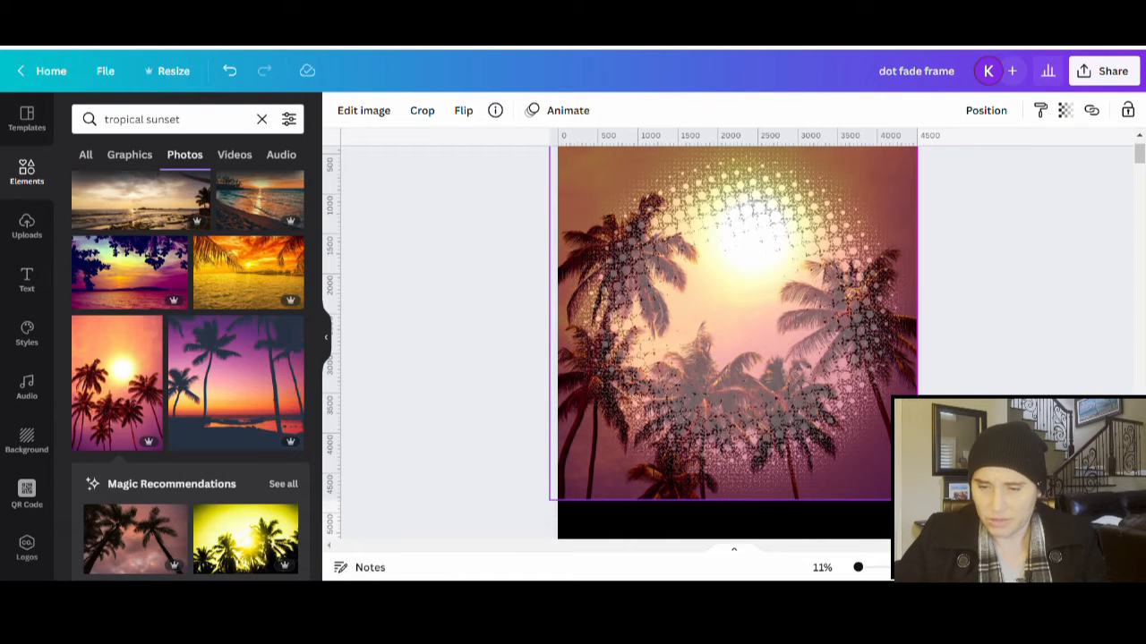
{"action": "left_click_drag", "start_coordinate": [917, 500], "coordinate": [925, 509]}
{"action": "left_click_drag", "start_coordinate": [868, 482], "coordinate": [869, 472]}
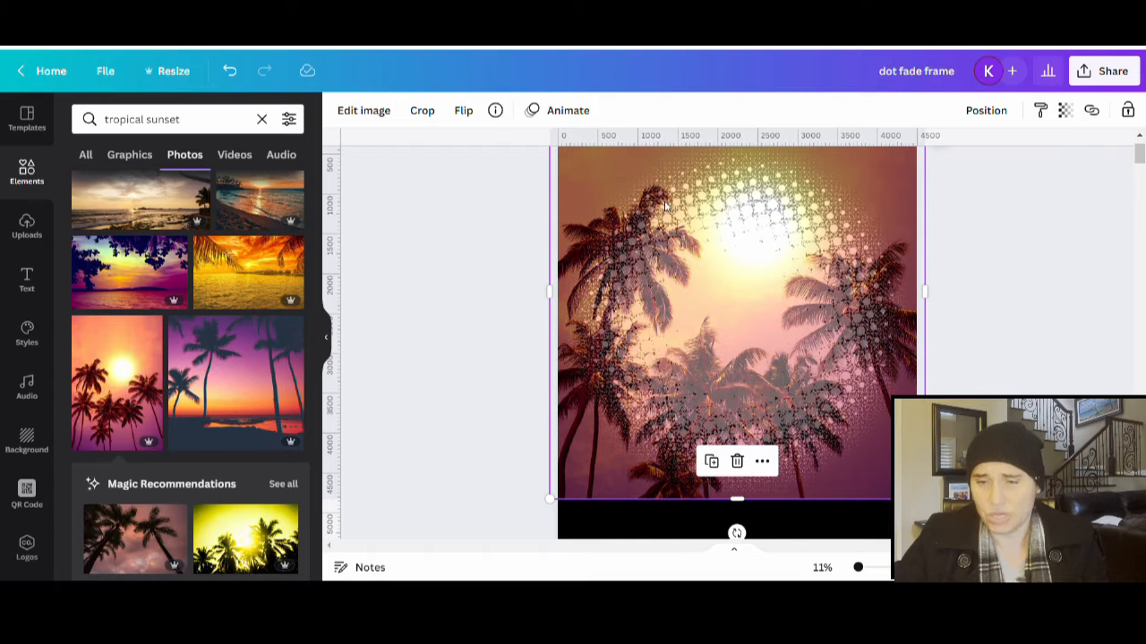
- Restore the sunset photo's transparency setting to 100 and deselect it
{"action": "left_click", "coordinate": [1065, 110]}
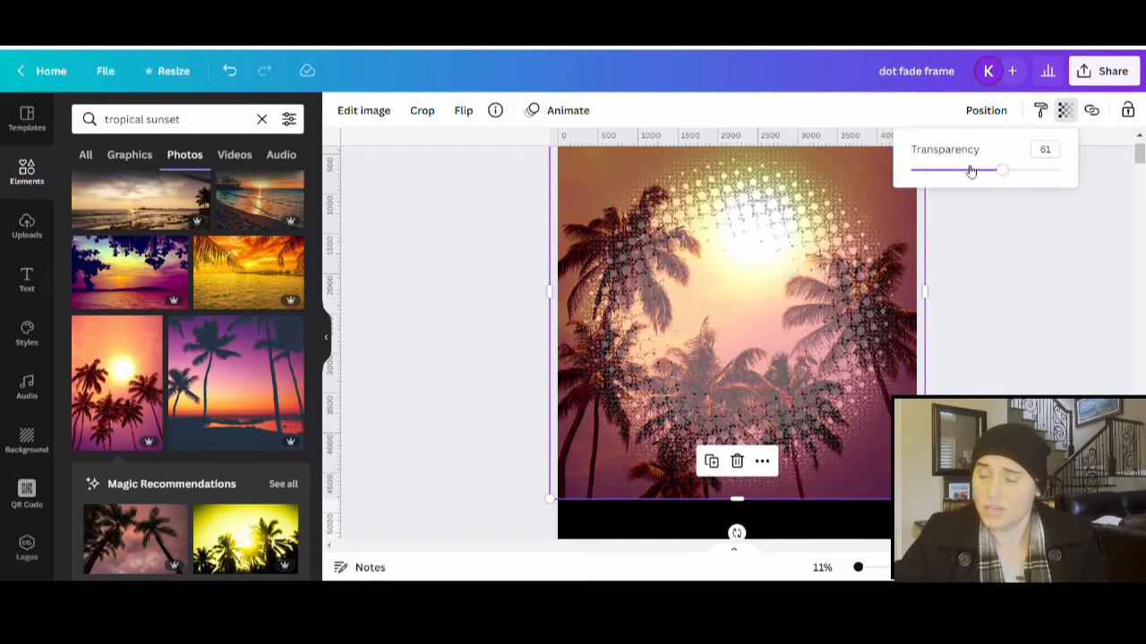
{"action": "left_click_drag", "start_coordinate": [1001, 176], "coordinate": [1115, 174]}
{"action": "left_click", "coordinate": [1035, 302]}
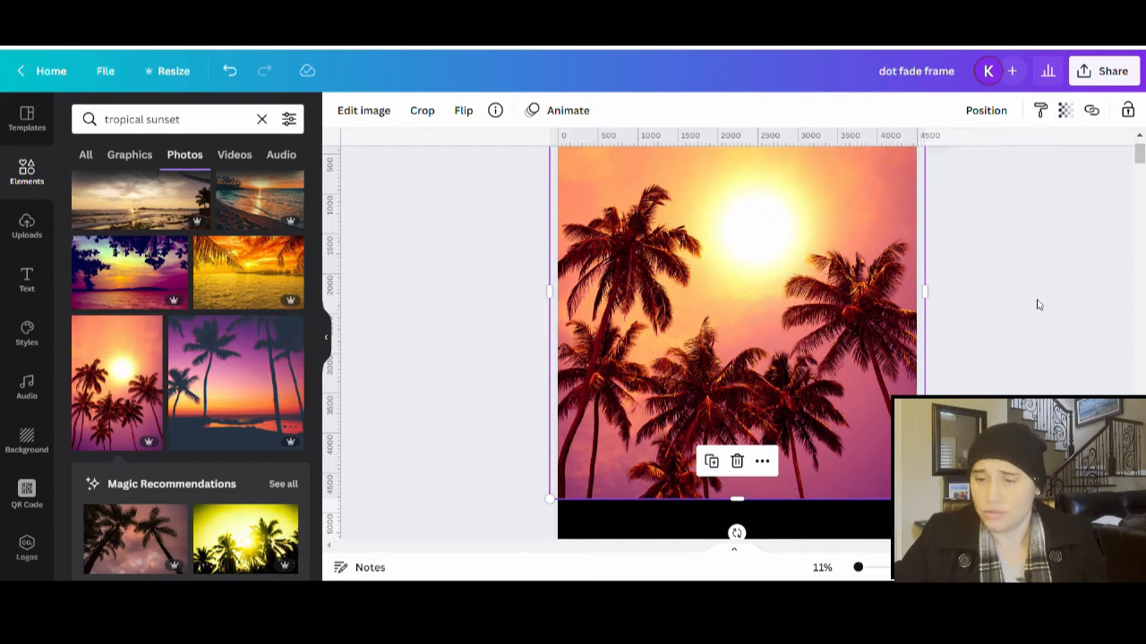
{"action": "left_click", "coordinate": [1011, 337]}
{"action": "scroll", "coordinate": [1011, 337], "scroll_direction": "up", "scroll_amount": 1}
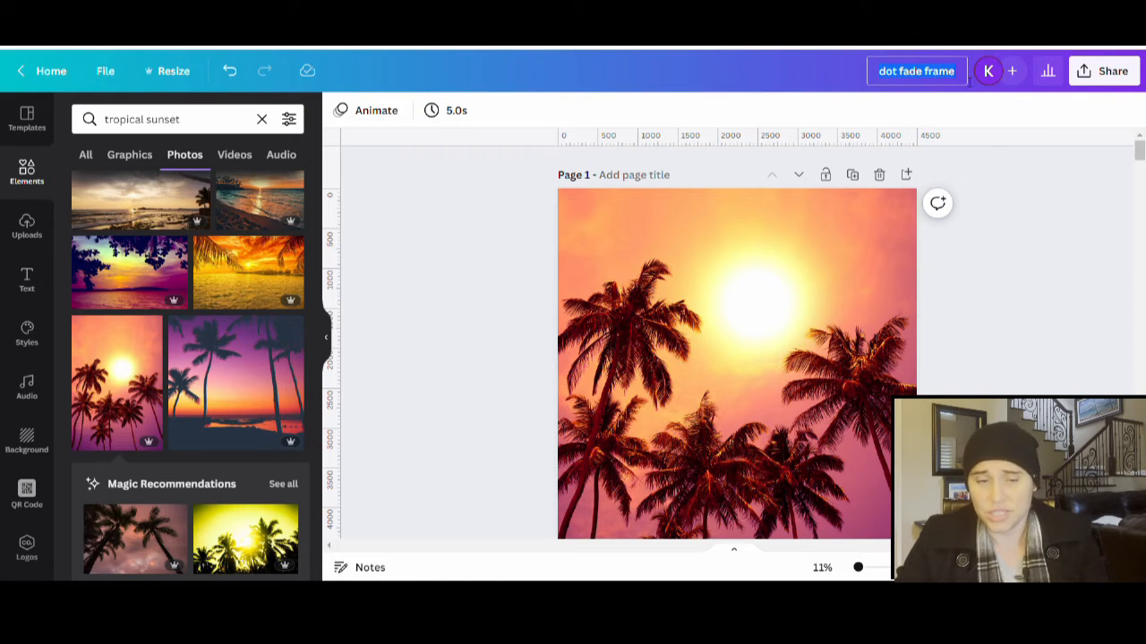
- Rename the design as "palm tree sunset"
{"action": "left_click", "coordinate": [966, 79]}
{"action": "type", "text": "palm tre"}
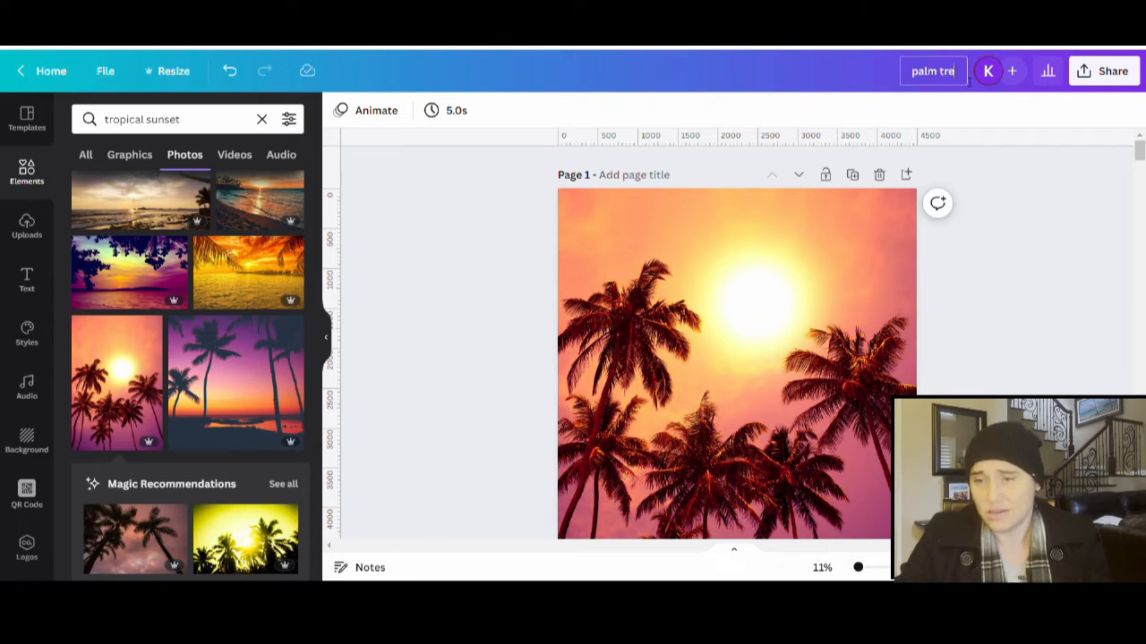
{"action": "type", "text": "e sunset"}
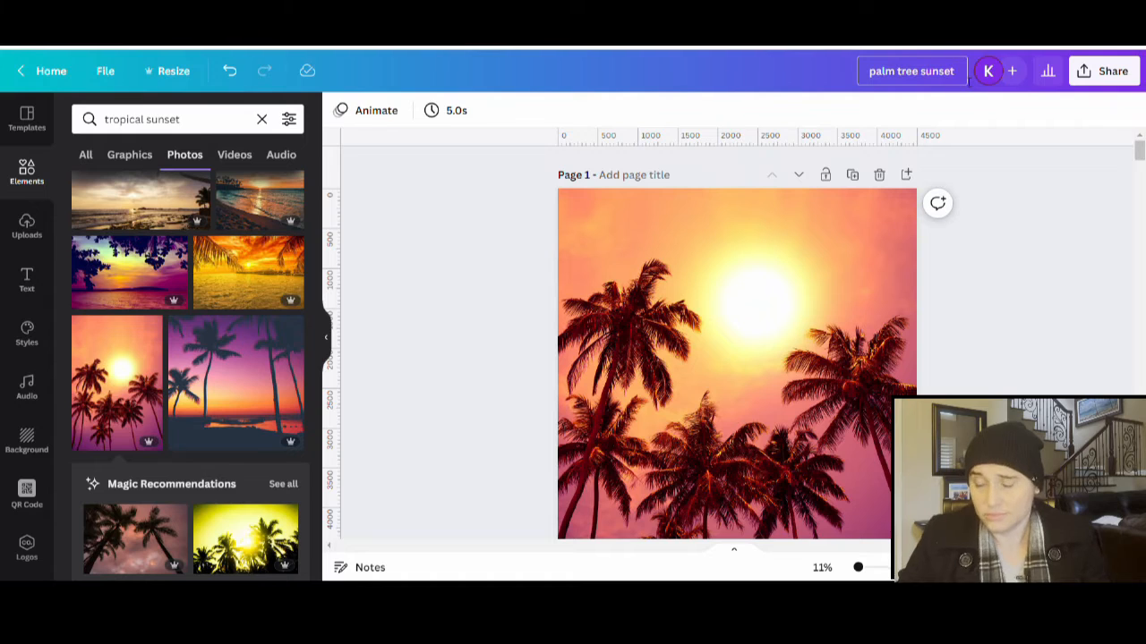
{"action": "left_click", "coordinate": [1086, 264]}
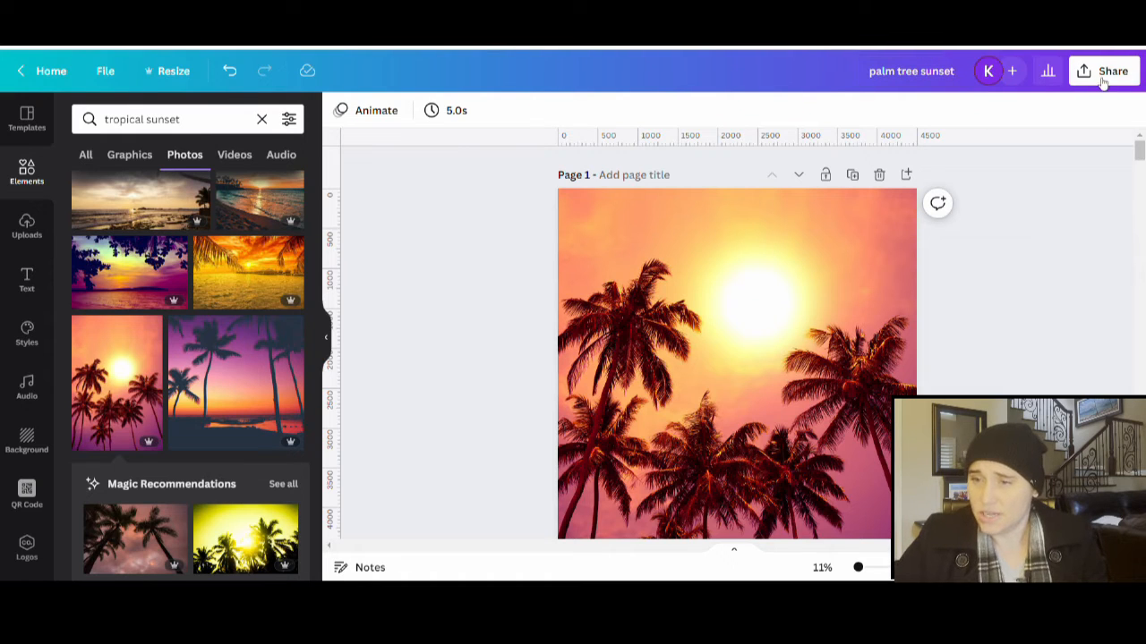
- Download only page 1 as a 4,500 × 5,400 px PNG and collapse the photo search results
{"action": "left_click", "coordinate": [1111, 70]}
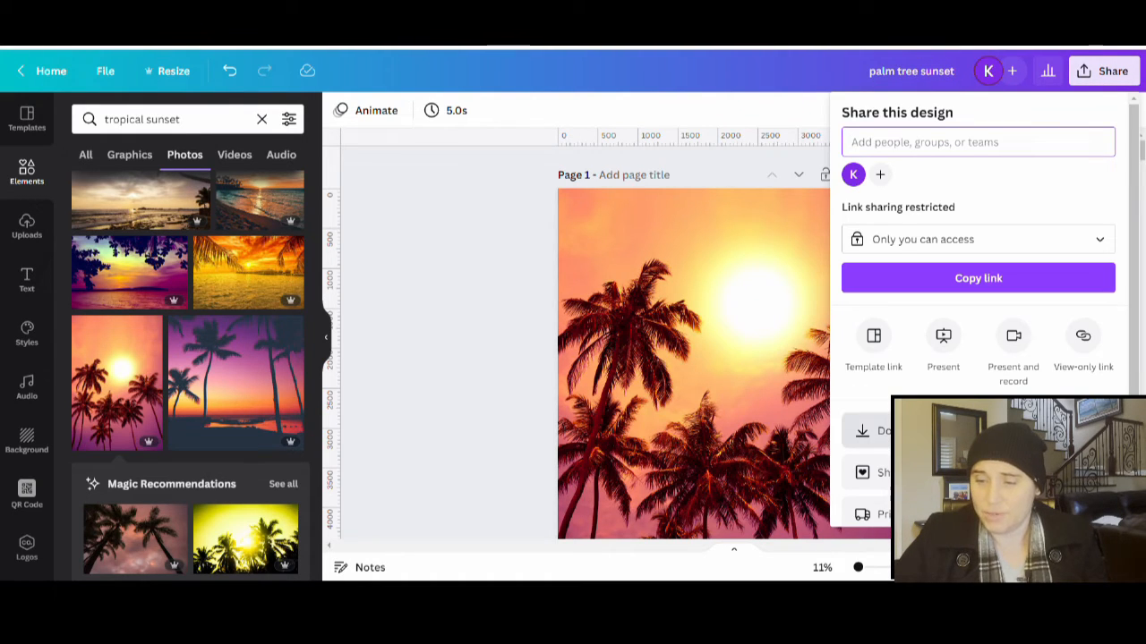
{"action": "left_click", "coordinate": [865, 430]}
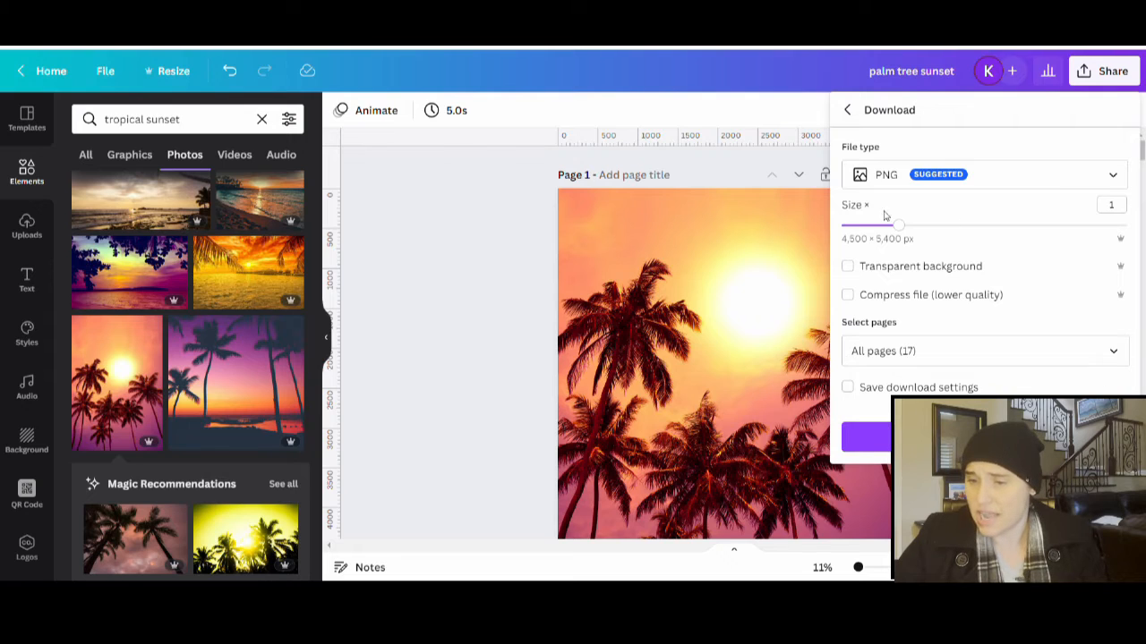
{"action": "left_click", "coordinate": [1114, 356]}
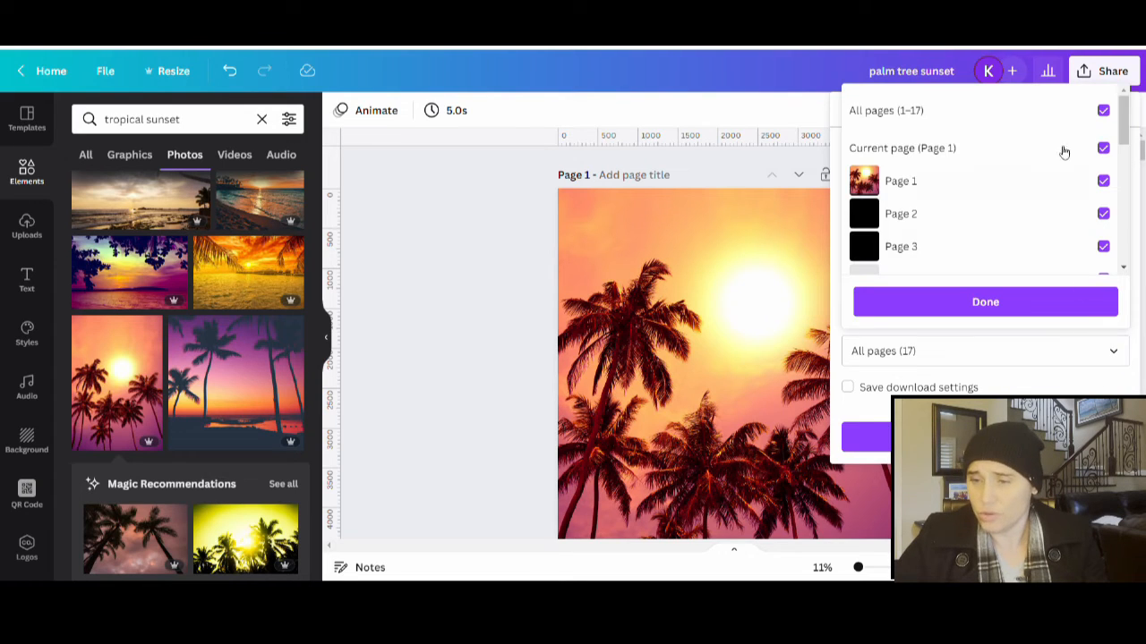
{"action": "left_click", "coordinate": [1103, 110]}
{"action": "left_click", "coordinate": [1090, 183]}
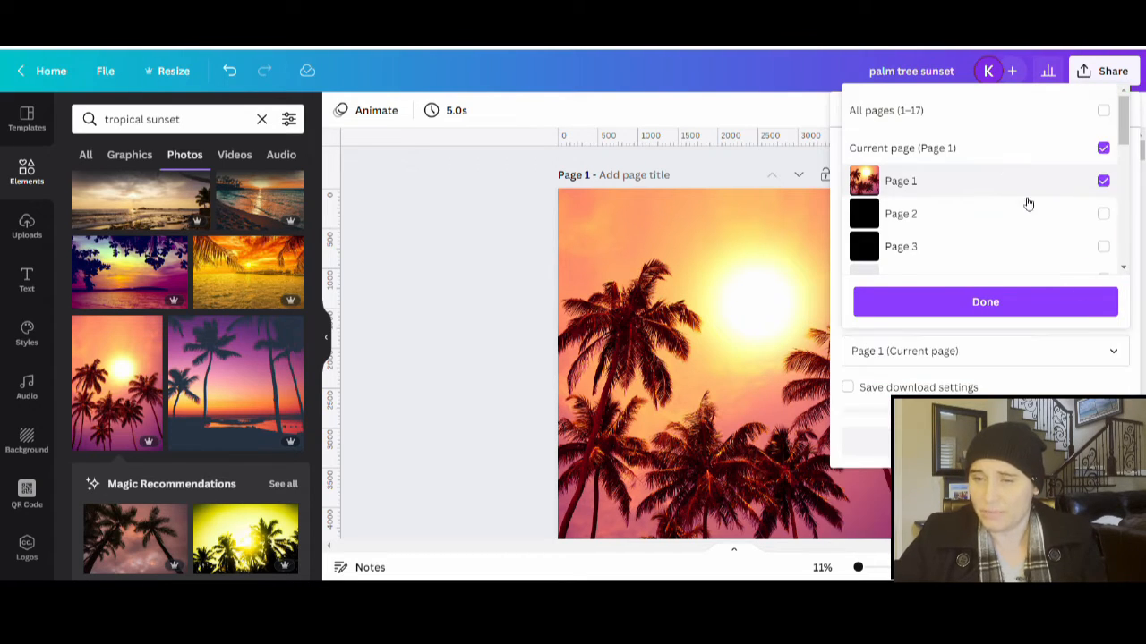
{"action": "left_click", "coordinate": [996, 301]}
{"action": "left_click", "coordinate": [866, 437]}
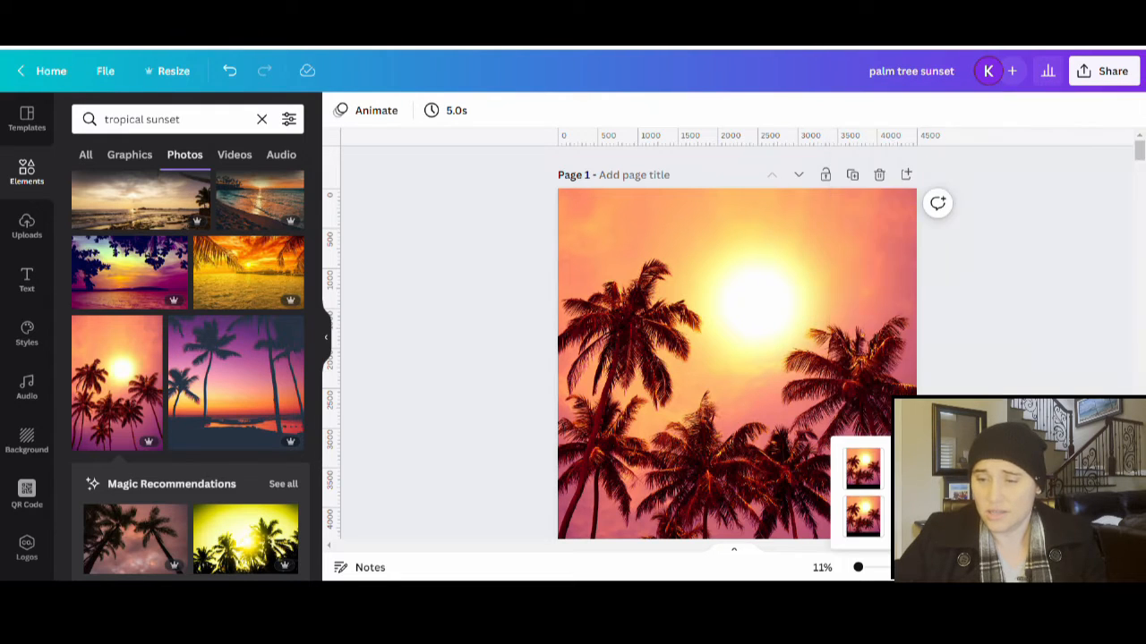
{"action": "left_click", "coordinate": [421, 313]}
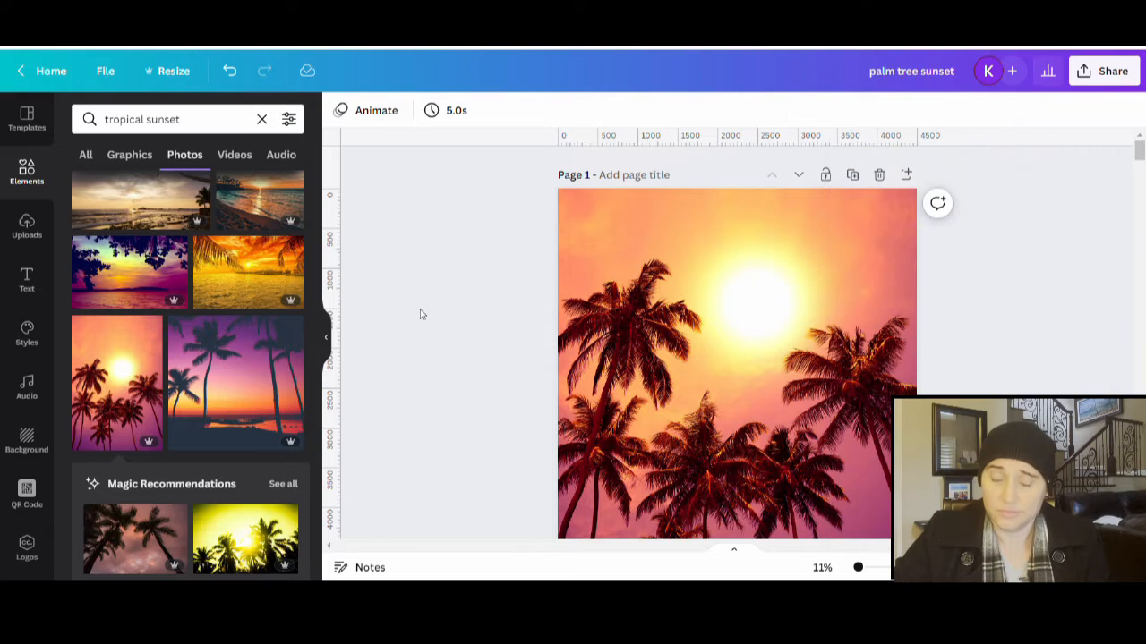
{"action": "left_click", "coordinate": [330, 338]}
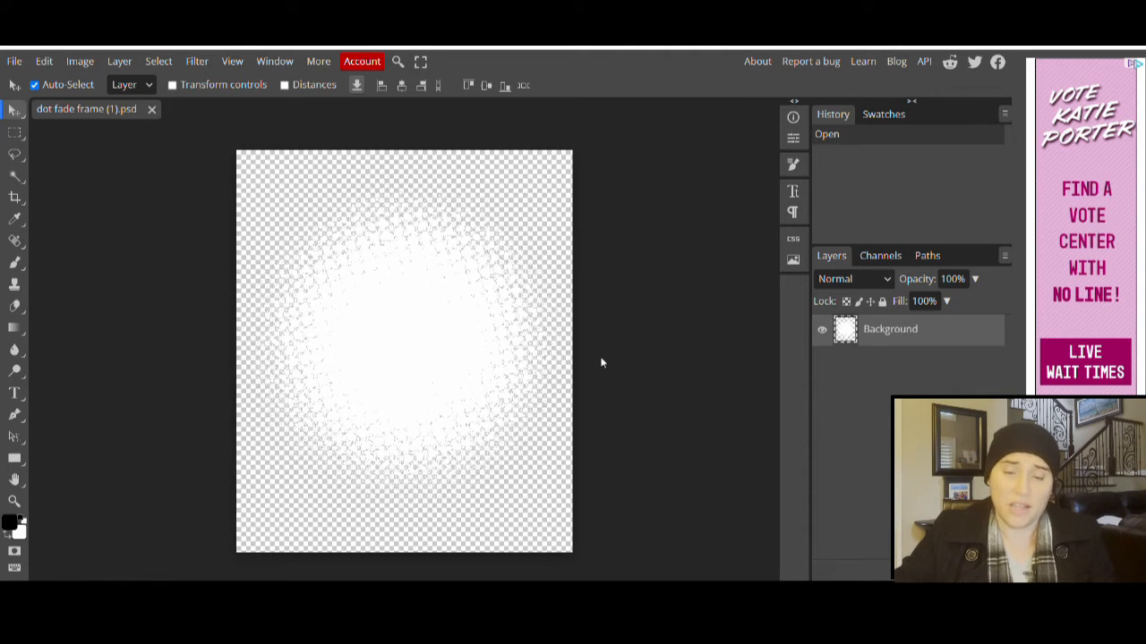
- In Photopea, place the palm tree sunset image over the dot fade frame and clip it to the halftone layer
{"action": "left_click", "coordinate": [14, 63]}
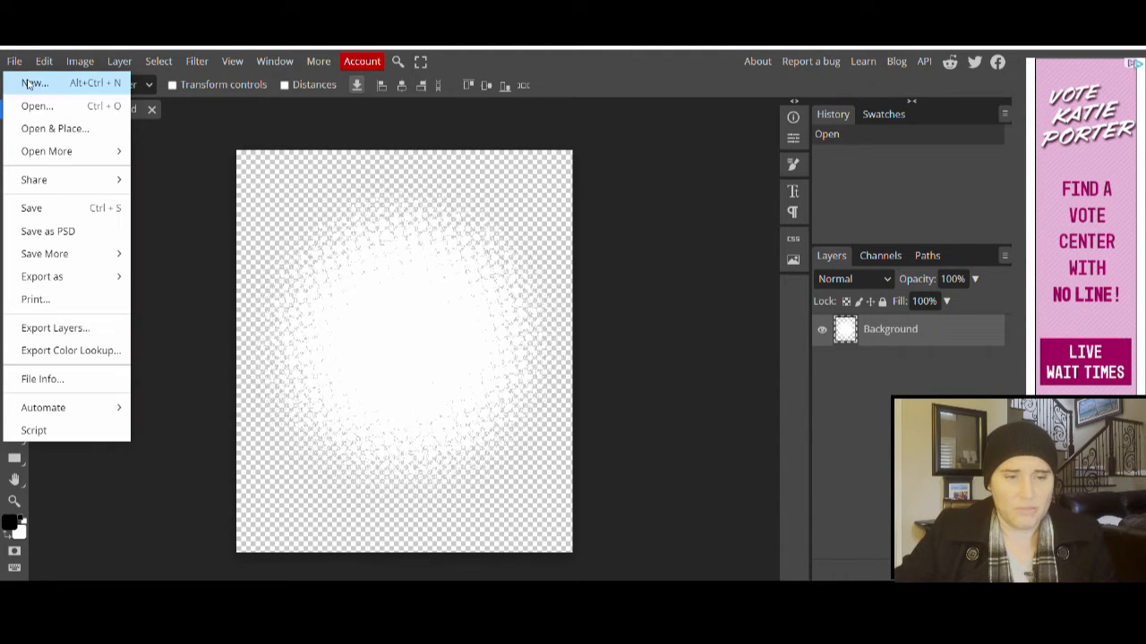
{"action": "left_click", "coordinate": [38, 131]}
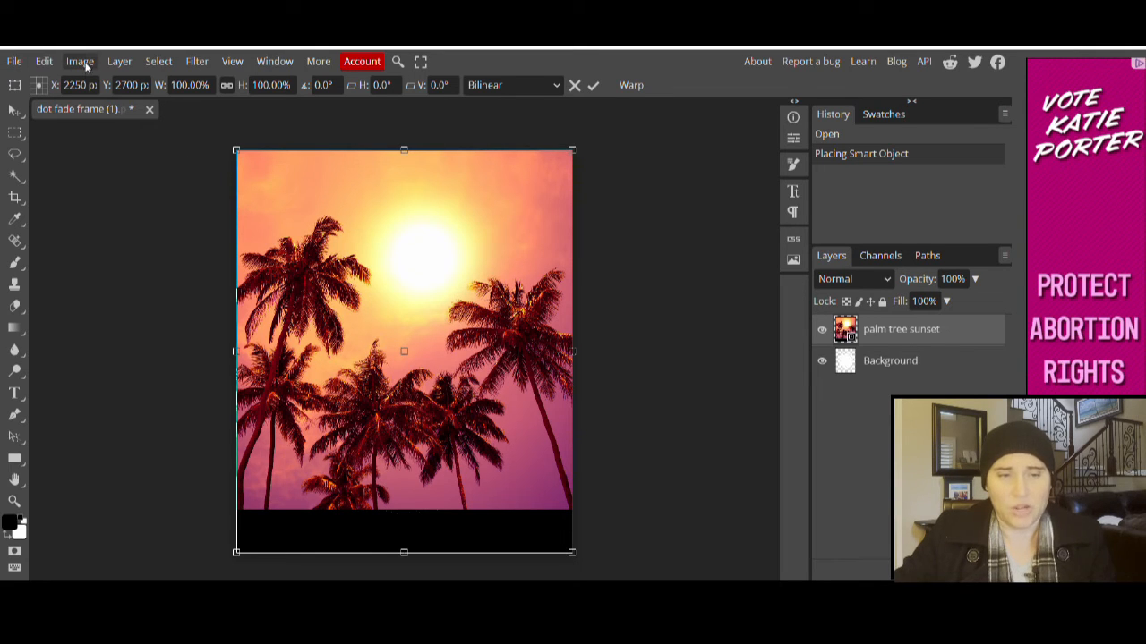
{"action": "left_click", "coordinate": [121, 62]}
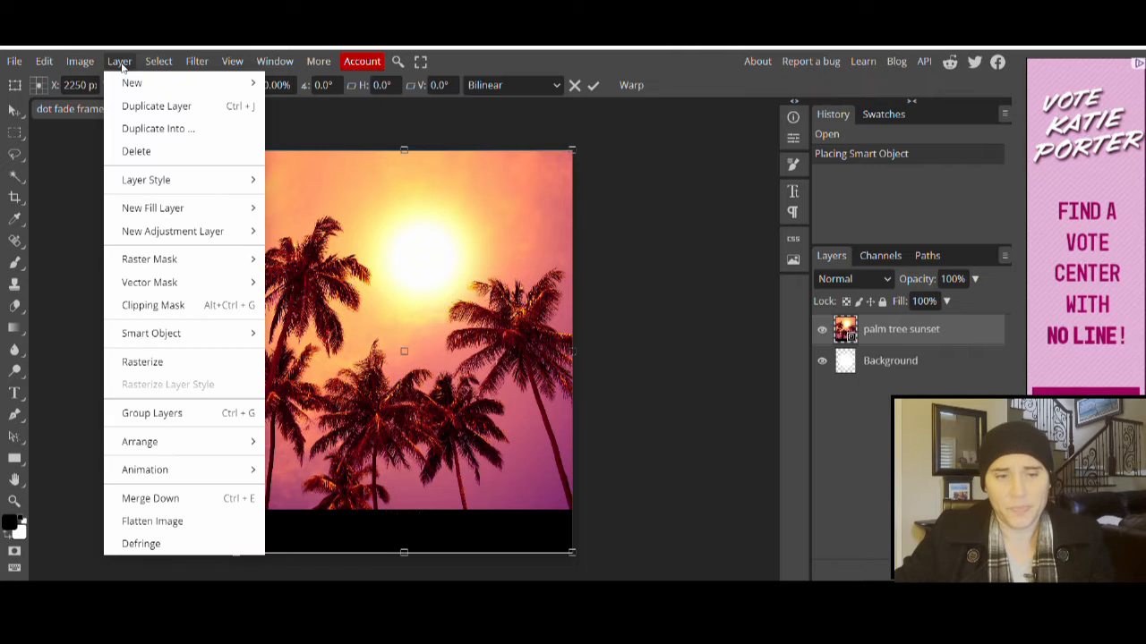
{"action": "left_click", "coordinate": [162, 311]}
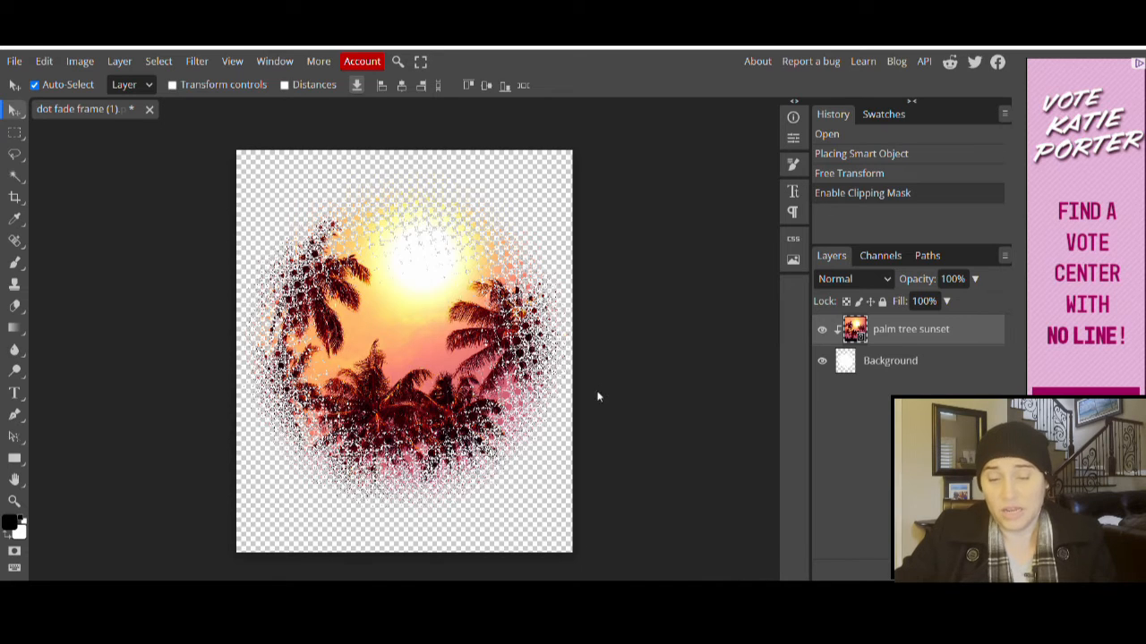
- Export the clipped halftone sunset as a 4500 × 5400 px PNG named "dot sunset"
{"action": "left_click", "coordinate": [14, 61]}
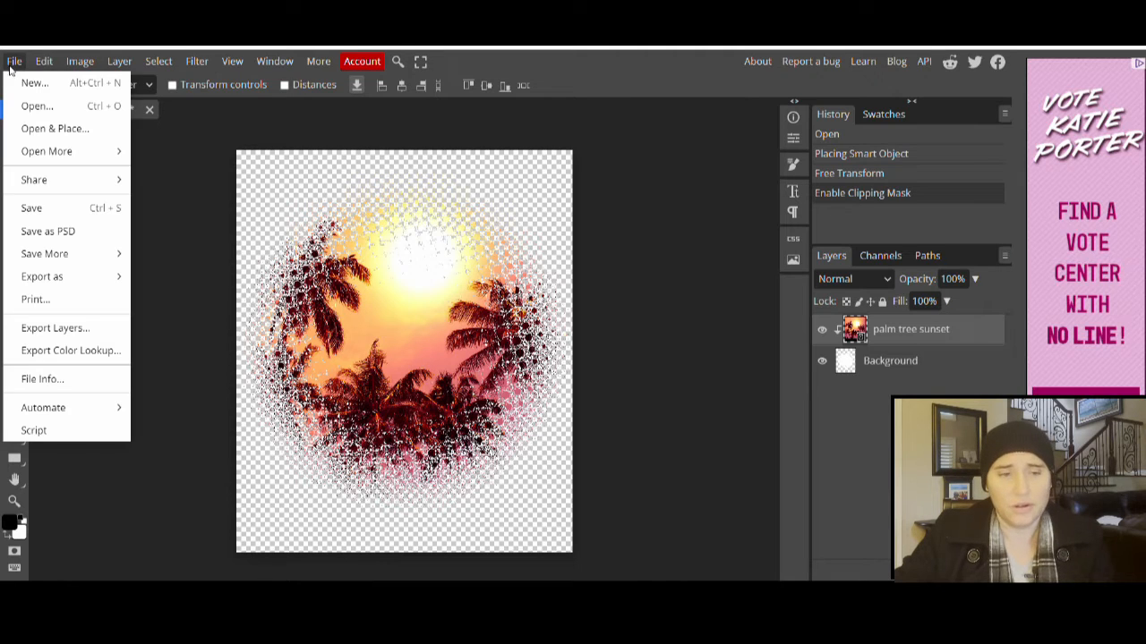
{"action": "mouse_move", "coordinate": [26, 282]}
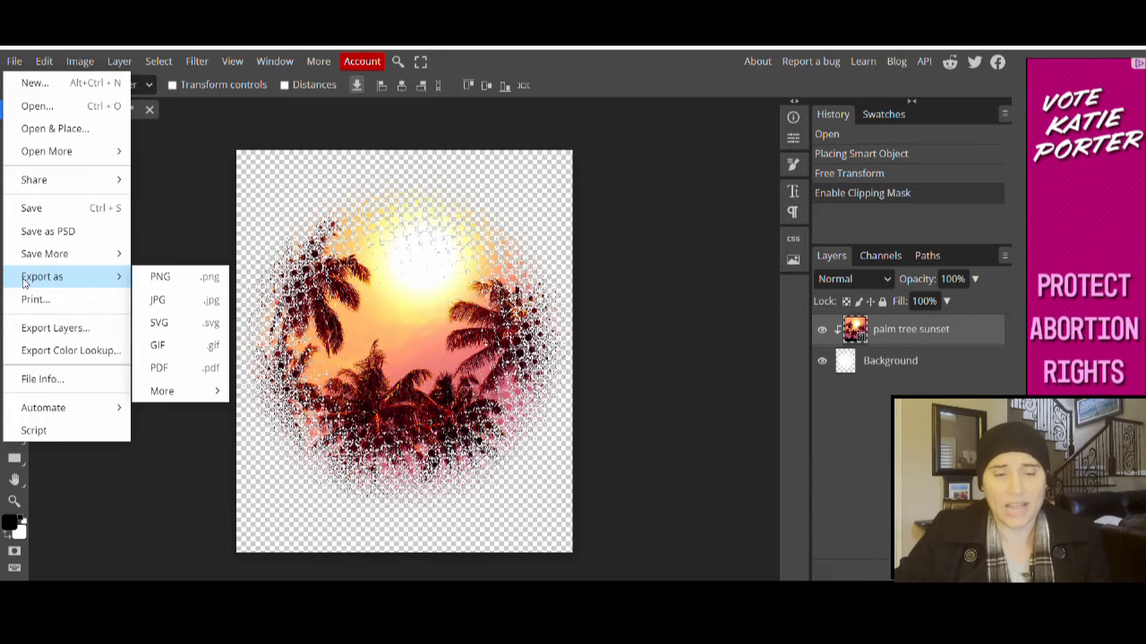
{"action": "left_click", "coordinate": [164, 284]}
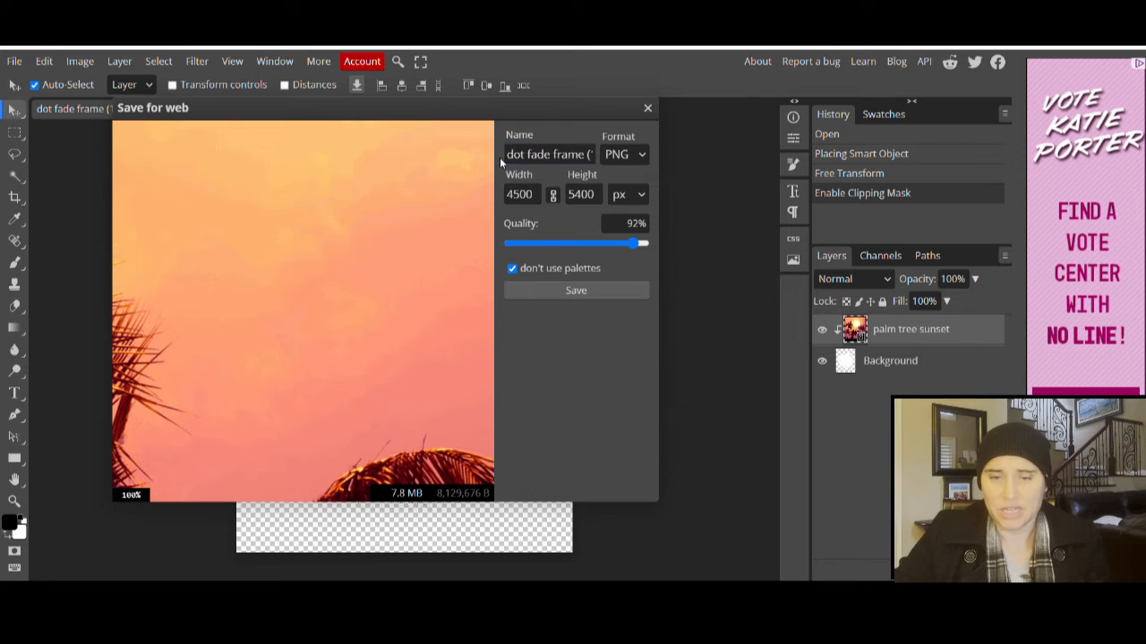
{"action": "left_click_drag", "start_coordinate": [507, 155], "coordinate": [624, 157]}
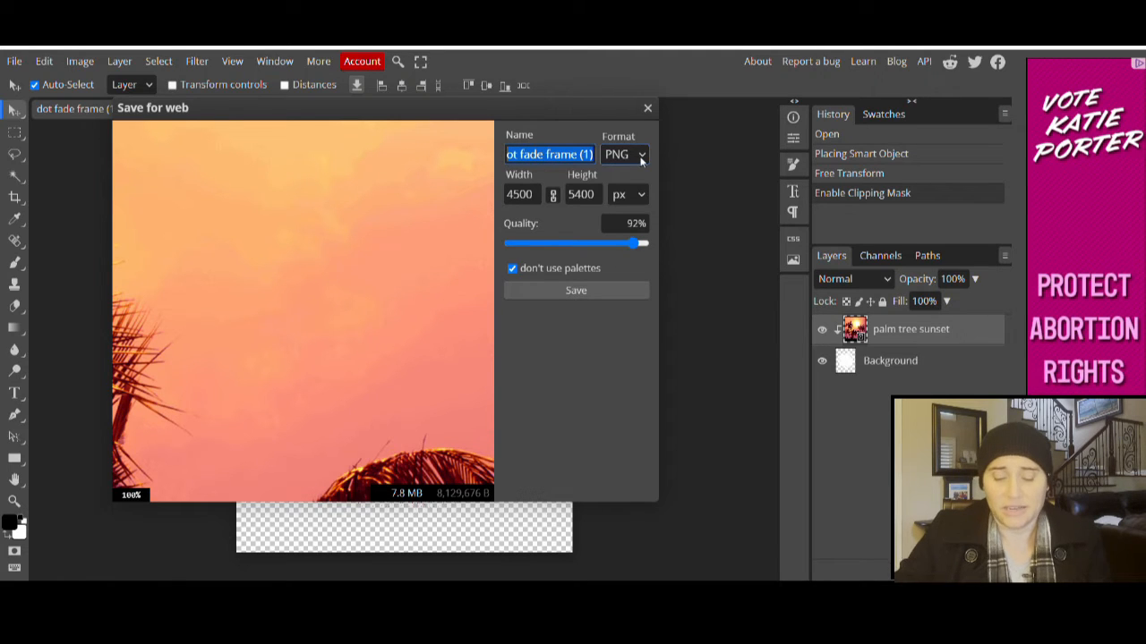
{"action": "type", "text": "dot sunset"}
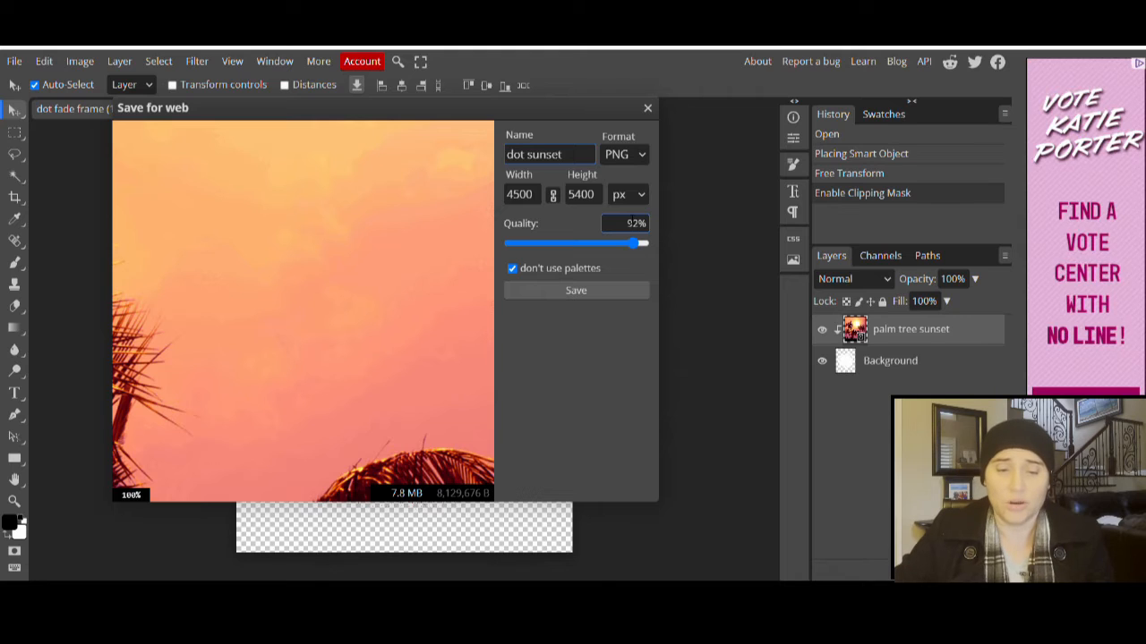
{"action": "left_click", "coordinate": [569, 293]}
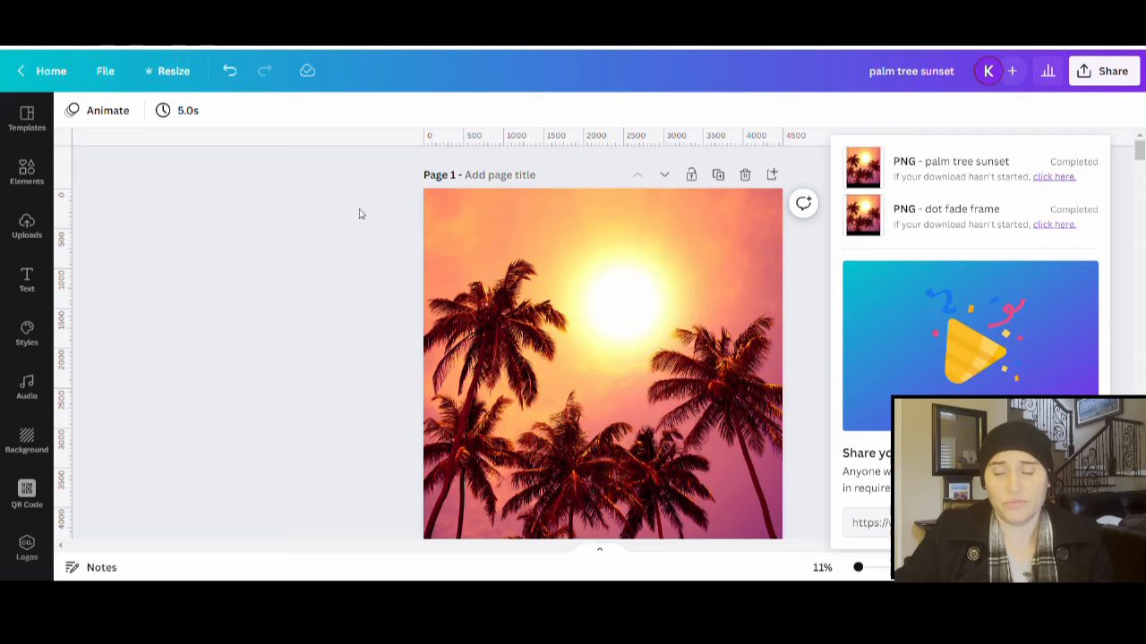
- Back in Canva, clear the sunset photo from page 1 and go to an empty black page
{"action": "left_click", "coordinate": [297, 301]}
{"action": "scroll", "coordinate": [984, 331], "scroll_direction": "down", "scroll_amount": 1}
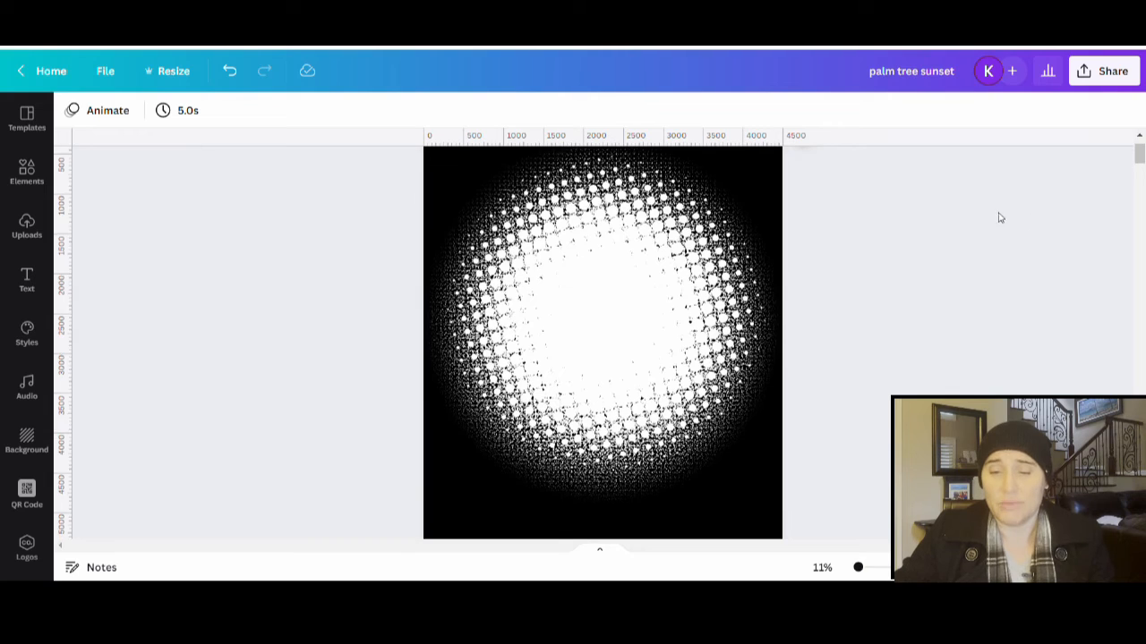
{"action": "scroll", "coordinate": [948, 192], "scroll_direction": "down", "scroll_amount": 5}
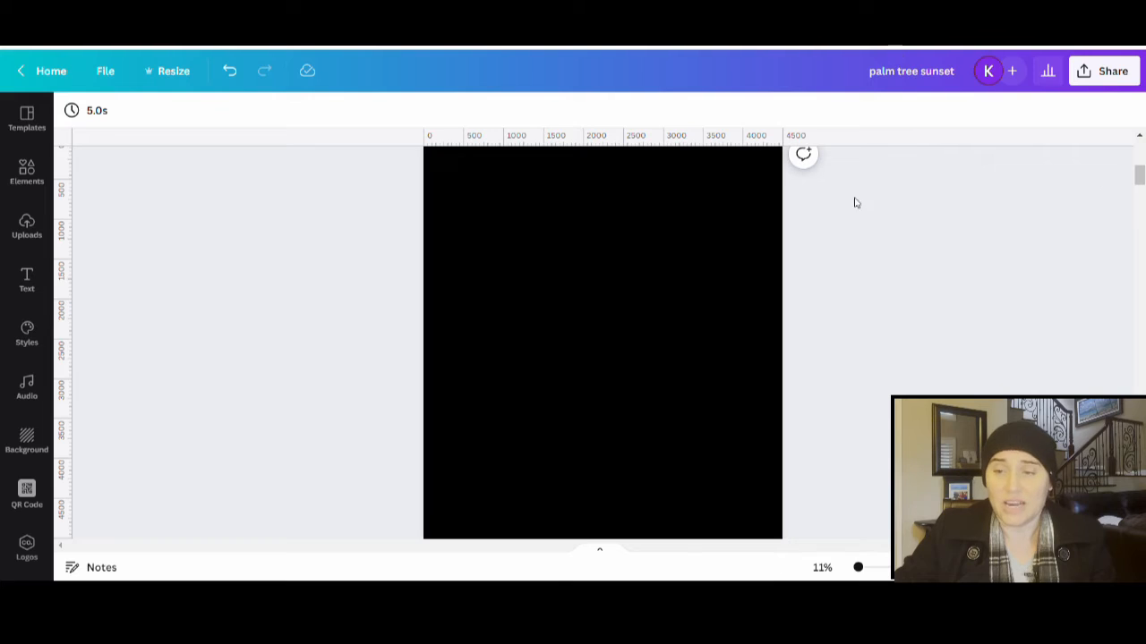
- Place the uploaded halftone palm tree sunset image on the empty black page 2
{"action": "left_click", "coordinate": [25, 226]}
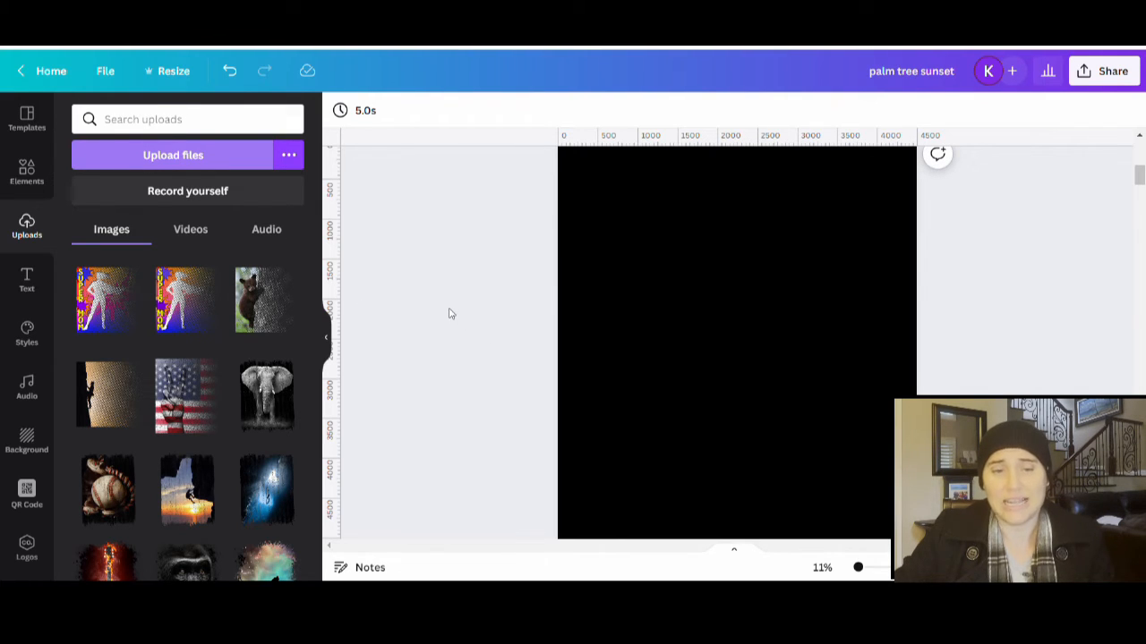
{"action": "left_click", "coordinate": [328, 341]}
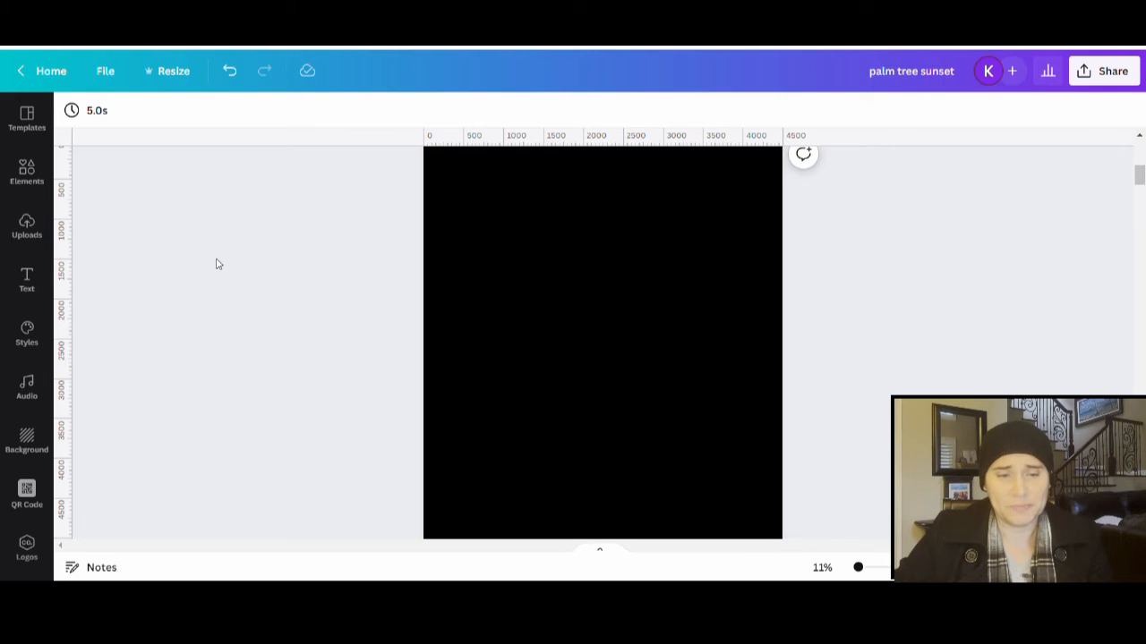
{"action": "left_click", "coordinate": [25, 238]}
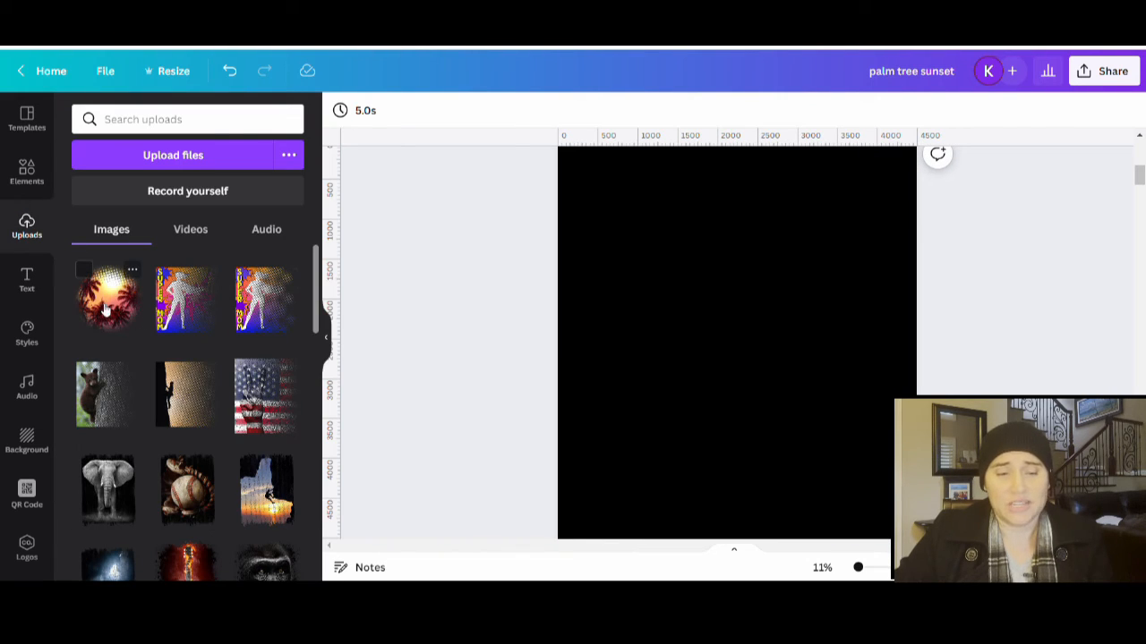
{"action": "left_click_drag", "start_coordinate": [105, 309], "coordinate": [638, 280]}
{"action": "left_click", "coordinate": [325, 338]}
{"action": "left_click", "coordinate": [309, 320]}
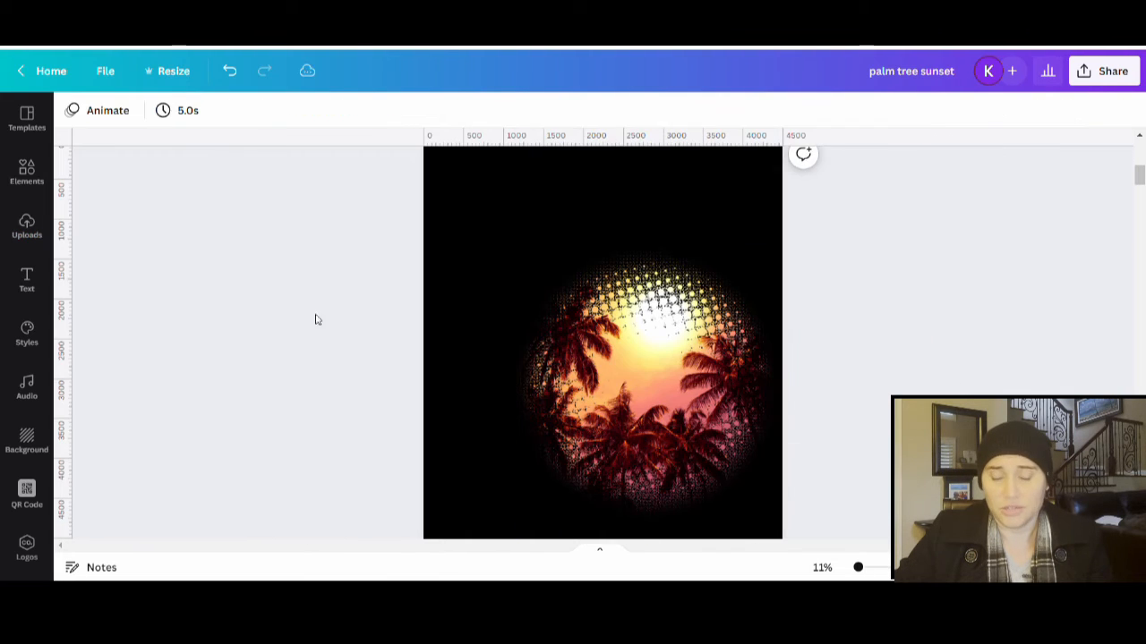
- Move the halftone sunset to the upper corner of page 2 and enlarge it to the full page width
{"action": "left_click_drag", "start_coordinate": [650, 371], "coordinate": [606, 303]}
{"action": "scroll", "coordinate": [606, 303], "scroll_direction": "down", "scroll_amount": 2}
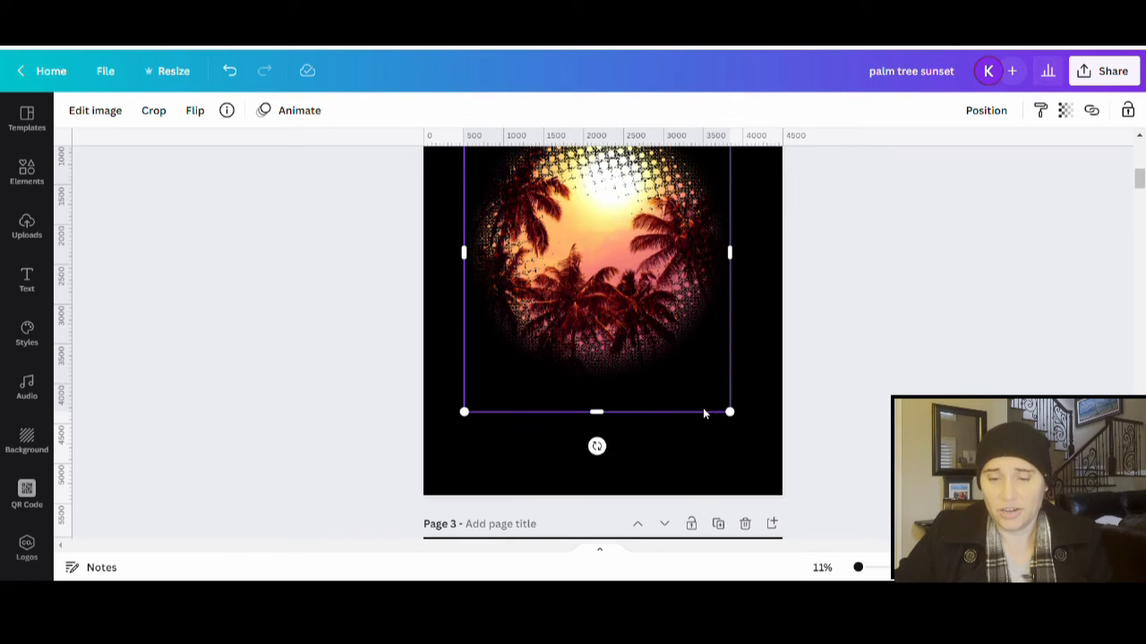
{"action": "left_click_drag", "start_coordinate": [613, 422], "coordinate": [560, 355]}
{"action": "scroll", "coordinate": [603, 386], "scroll_direction": "up", "scroll_amount": 2}
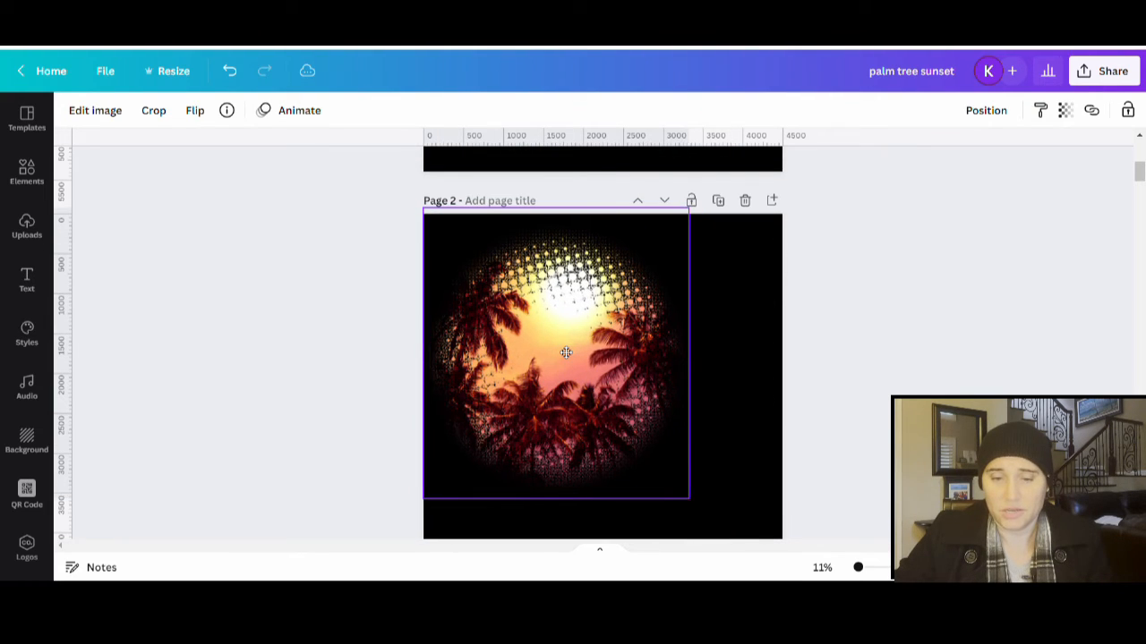
{"action": "scroll", "coordinate": [633, 359], "scroll_direction": "down", "scroll_amount": 2}
{"action": "left_click_drag", "start_coordinate": [691, 351], "coordinate": [779, 470]}
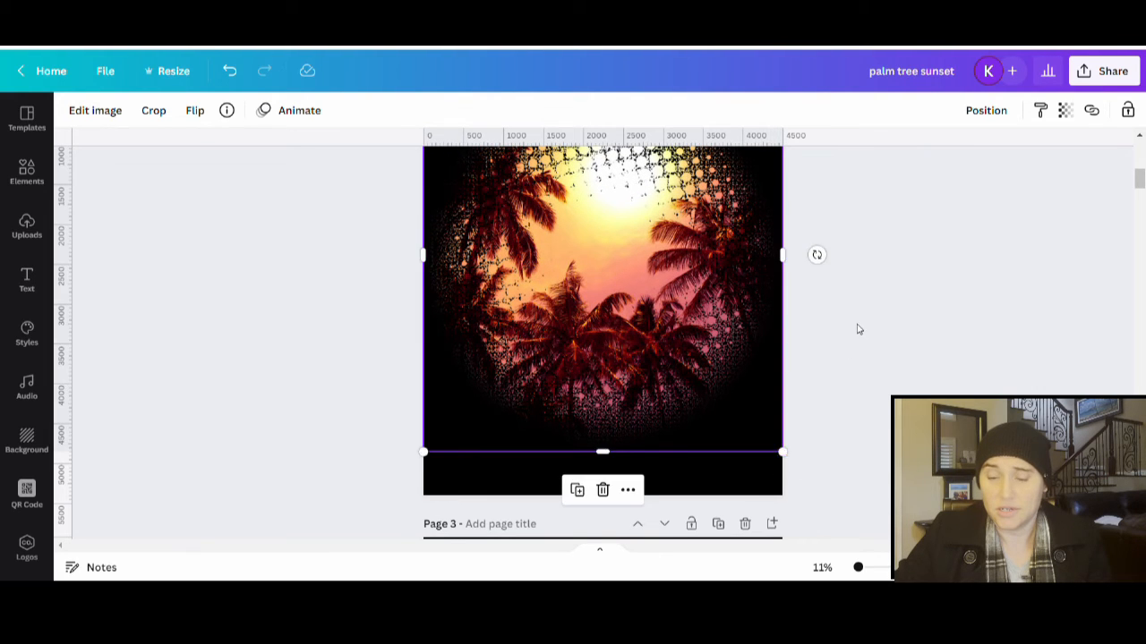
{"action": "left_click", "coordinate": [874, 329]}
{"action": "scroll", "coordinate": [874, 328], "scroll_direction": "up", "scroll_amount": 2}
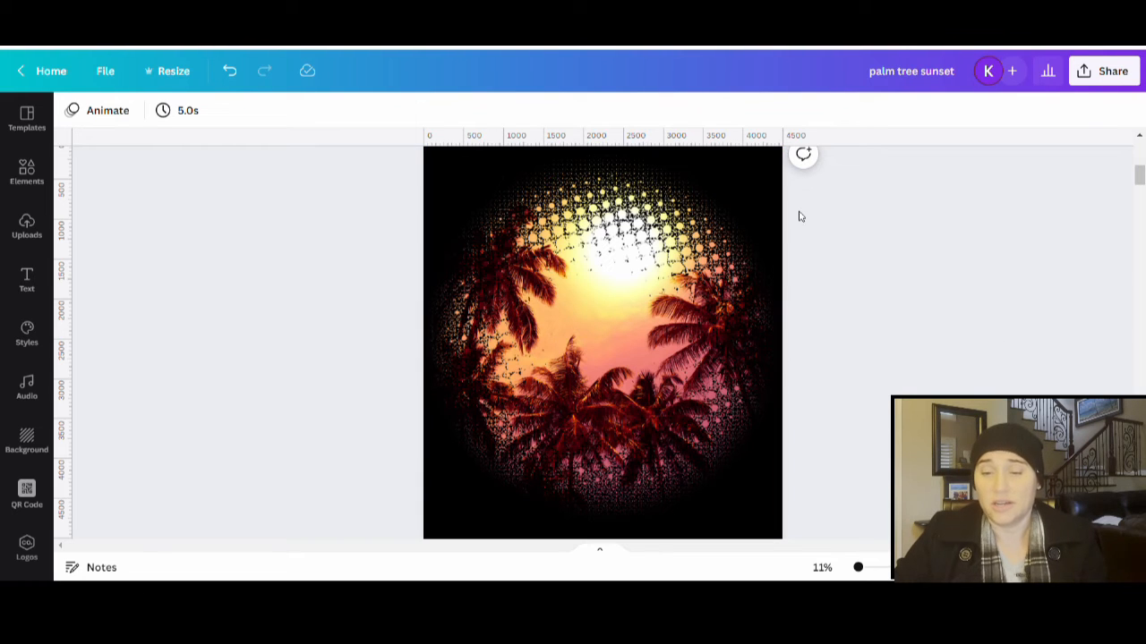
- Try white, blue and orange backgrounds behind the halftone sunset on page 2, and set the background back to black
{"action": "scroll", "coordinate": [831, 243], "scroll_direction": "down", "scroll_amount": 1}
{"action": "scroll", "coordinate": [831, 244], "scroll_direction": "down", "scroll_amount": 4}
{"action": "scroll", "coordinate": [928, 248], "scroll_direction": "up", "scroll_amount": 5}
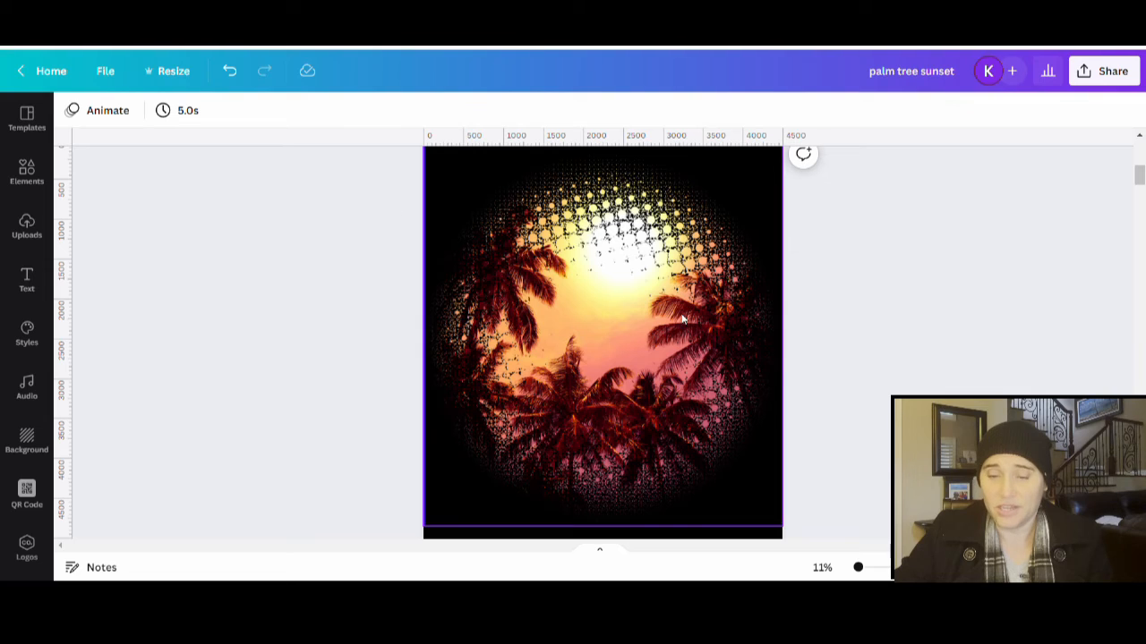
{"action": "left_click", "coordinate": [741, 537]}
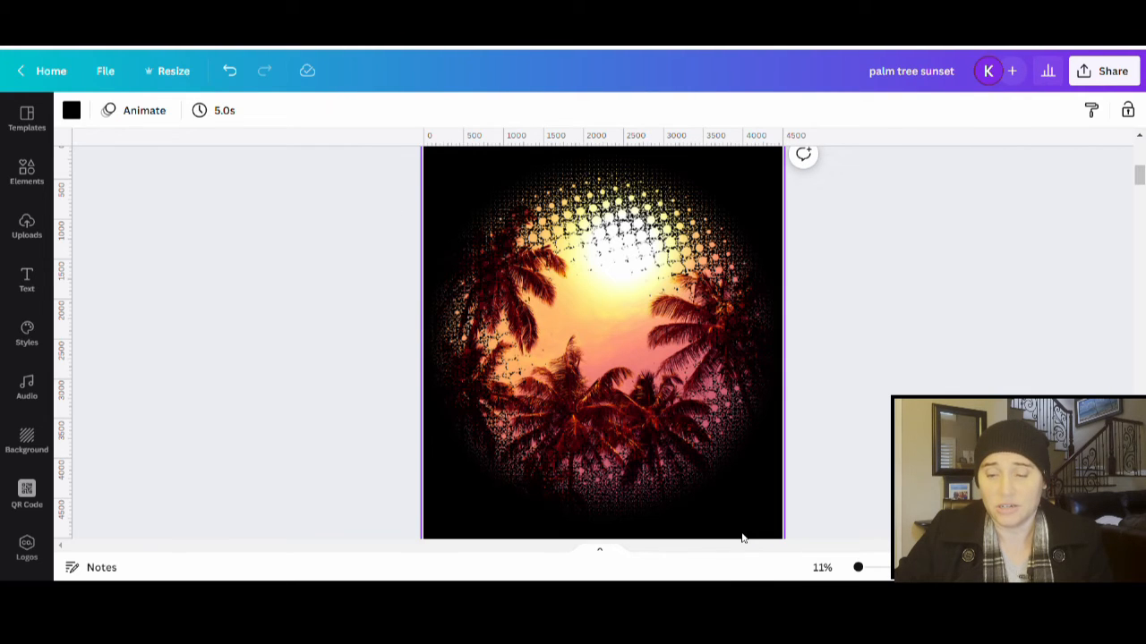
{"action": "left_click", "coordinate": [71, 115]}
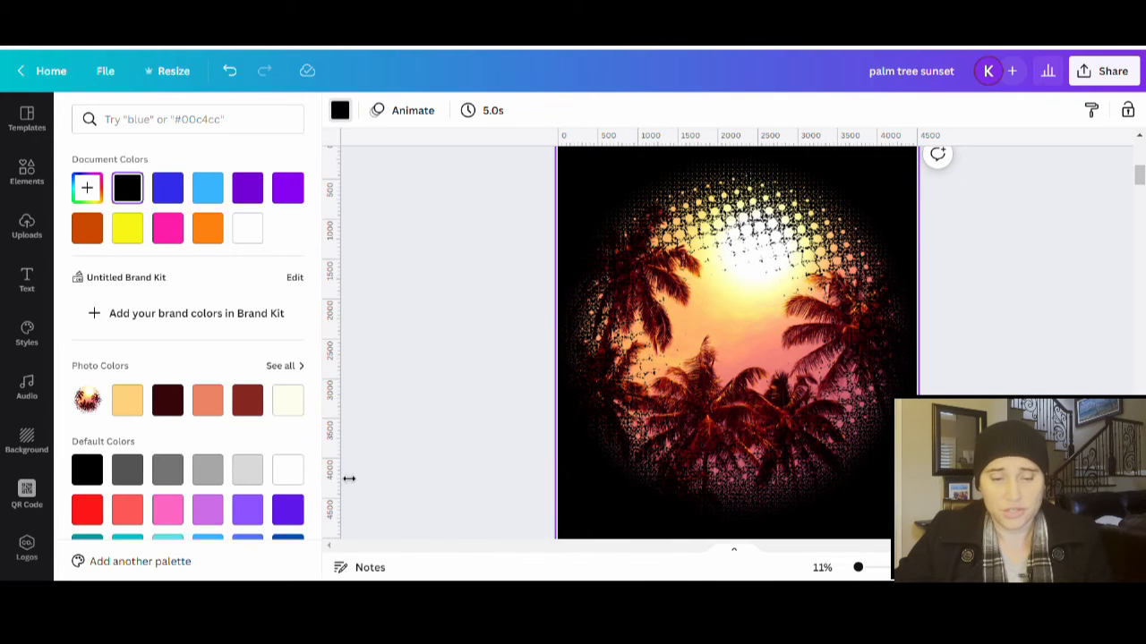
{"action": "left_click", "coordinate": [288, 470]}
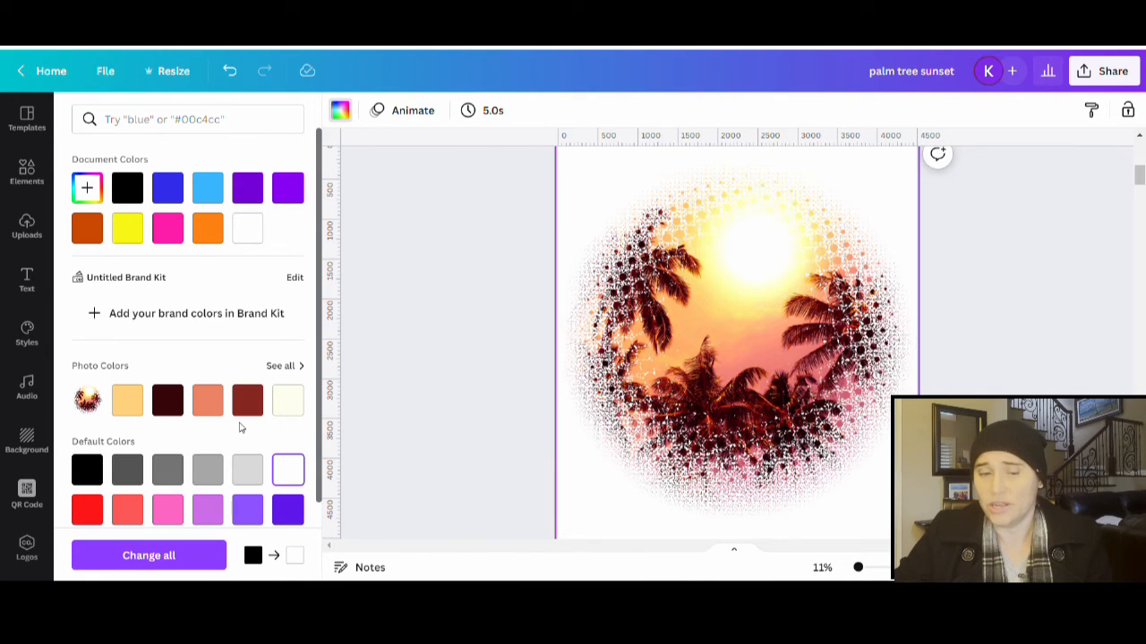
{"action": "left_click", "coordinate": [173, 187]}
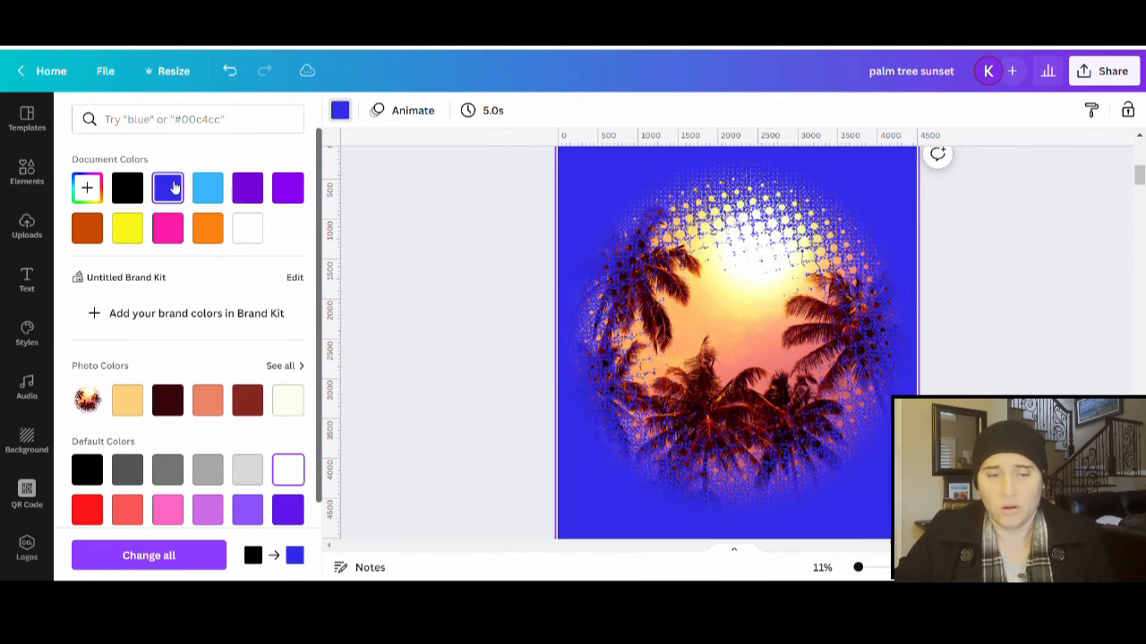
{"action": "left_click", "coordinate": [213, 233]}
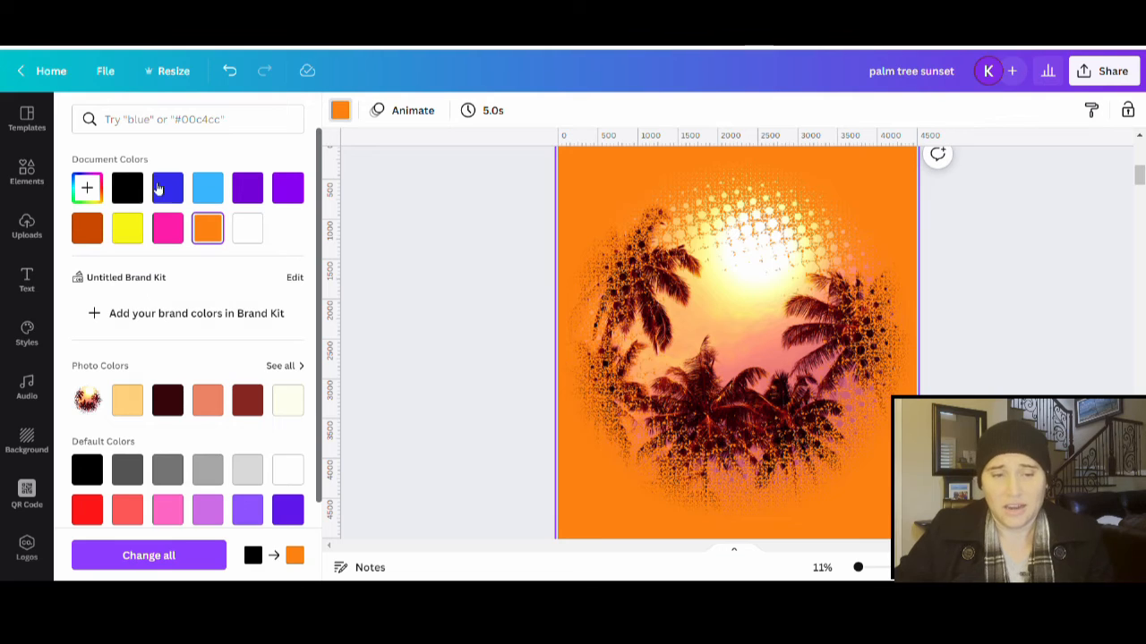
{"action": "left_click", "coordinate": [128, 188]}
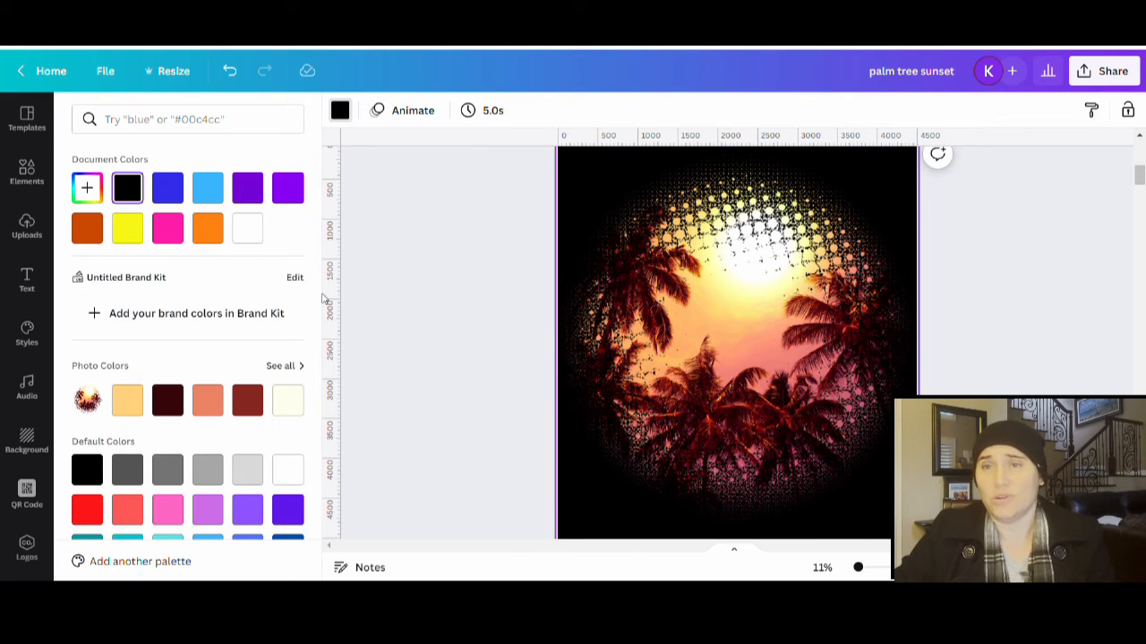
{"action": "left_click", "coordinate": [398, 278]}
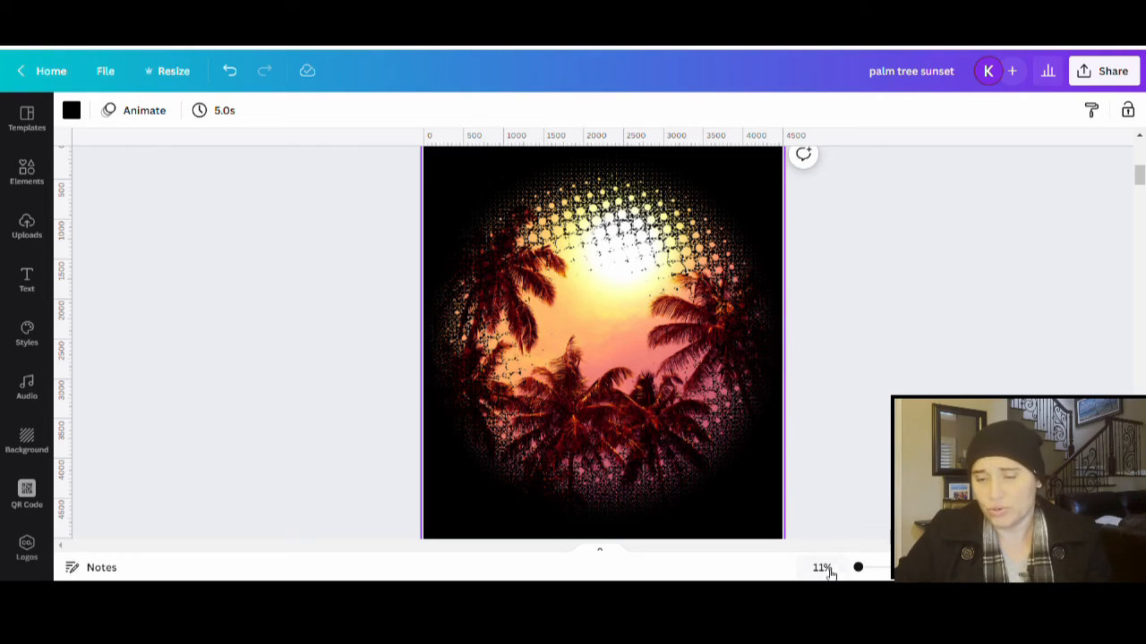
- Examine the halftone dots and faded edges of the sunset image on page 2 at close range
{"action": "left_click_drag", "start_coordinate": [859, 569], "coordinate": [897, 570]}
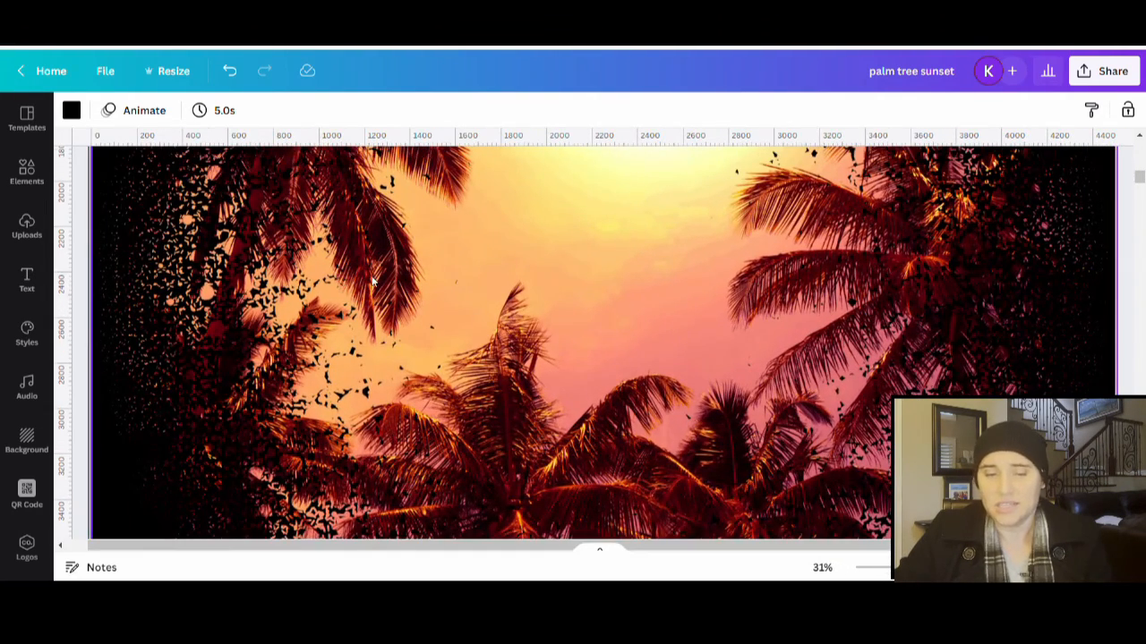
{"action": "scroll", "coordinate": [374, 282], "scroll_direction": "up", "scroll_amount": 2}
{"action": "scroll", "coordinate": [627, 192], "scroll_direction": "up", "scroll_amount": 2}
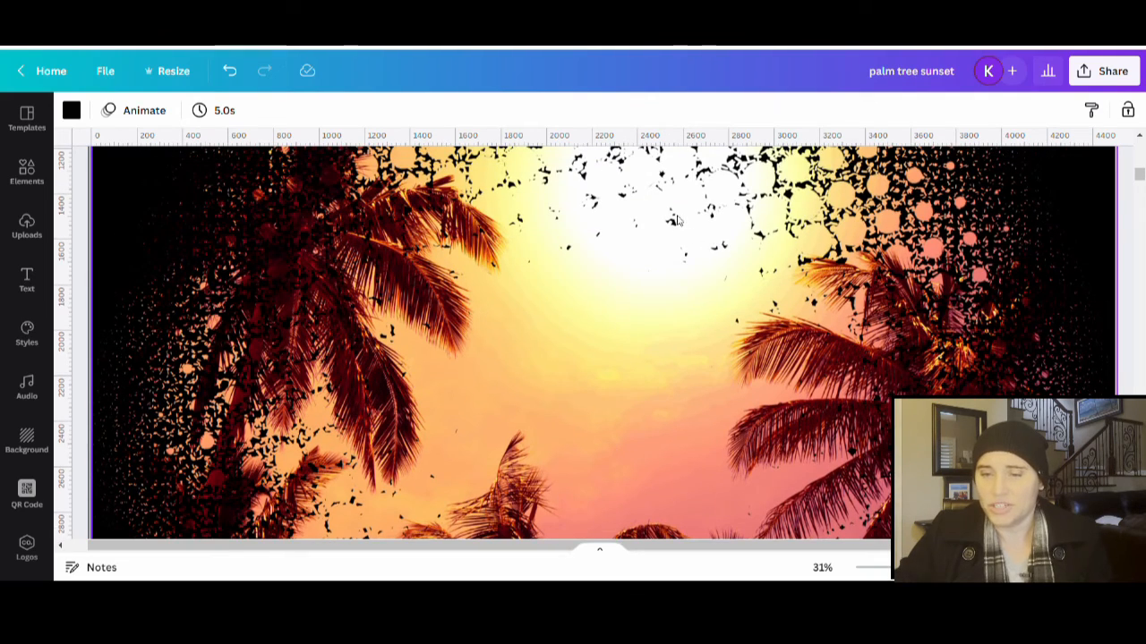
{"action": "scroll", "coordinate": [676, 220], "scroll_direction": "up", "scroll_amount": 4}
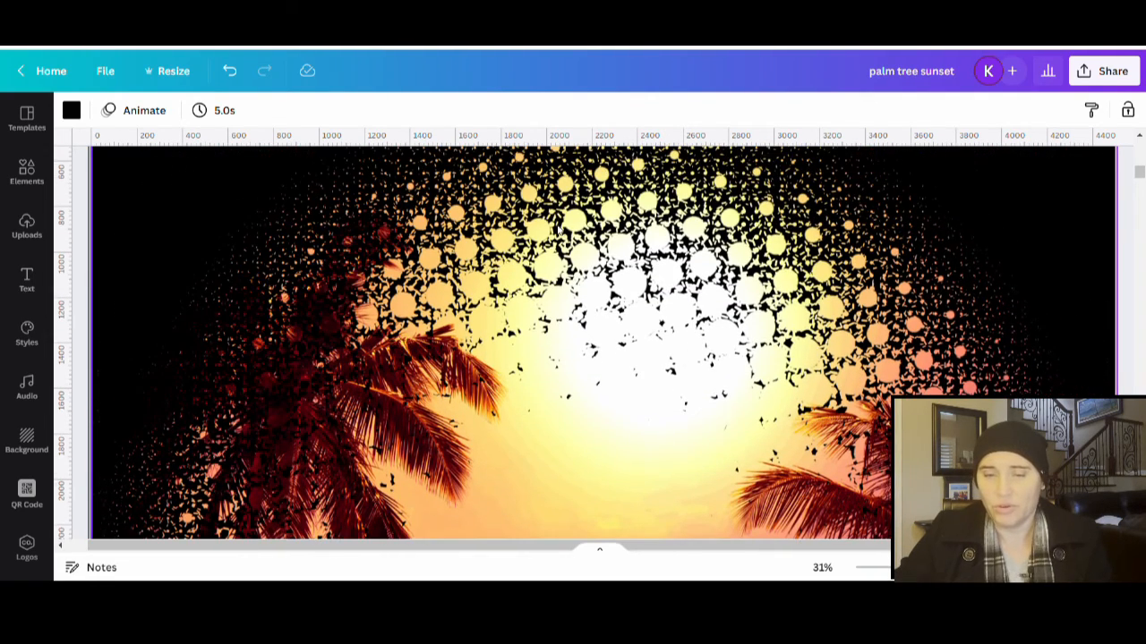
{"action": "scroll", "coordinate": [806, 287], "scroll_direction": "up", "scroll_amount": 1}
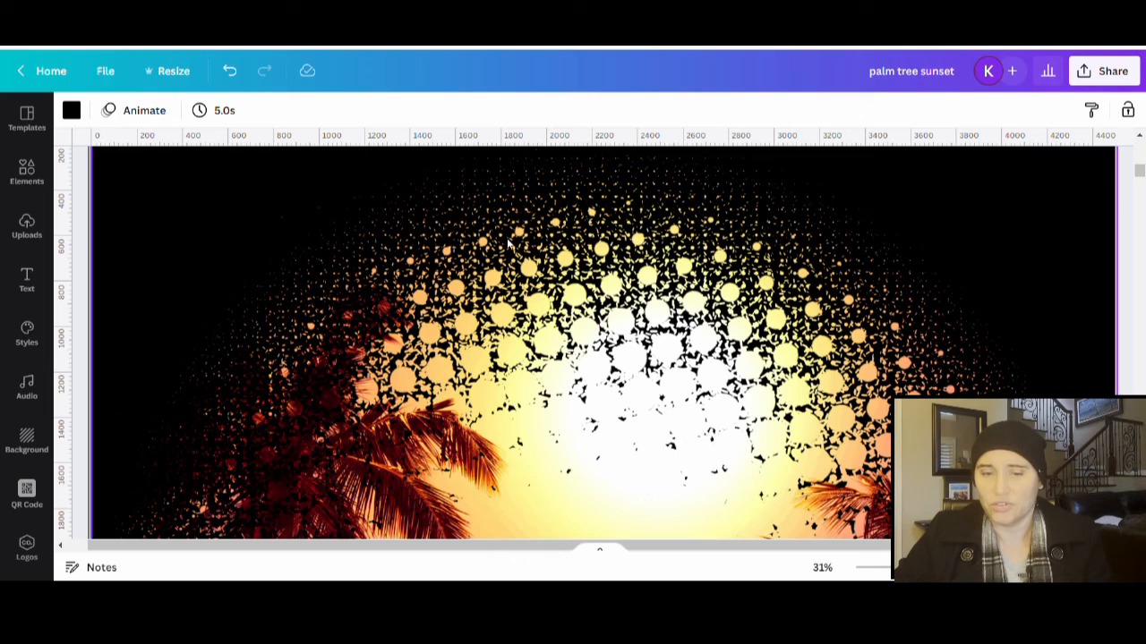
{"action": "scroll", "coordinate": [465, 286], "scroll_direction": "up", "scroll_amount": 3}
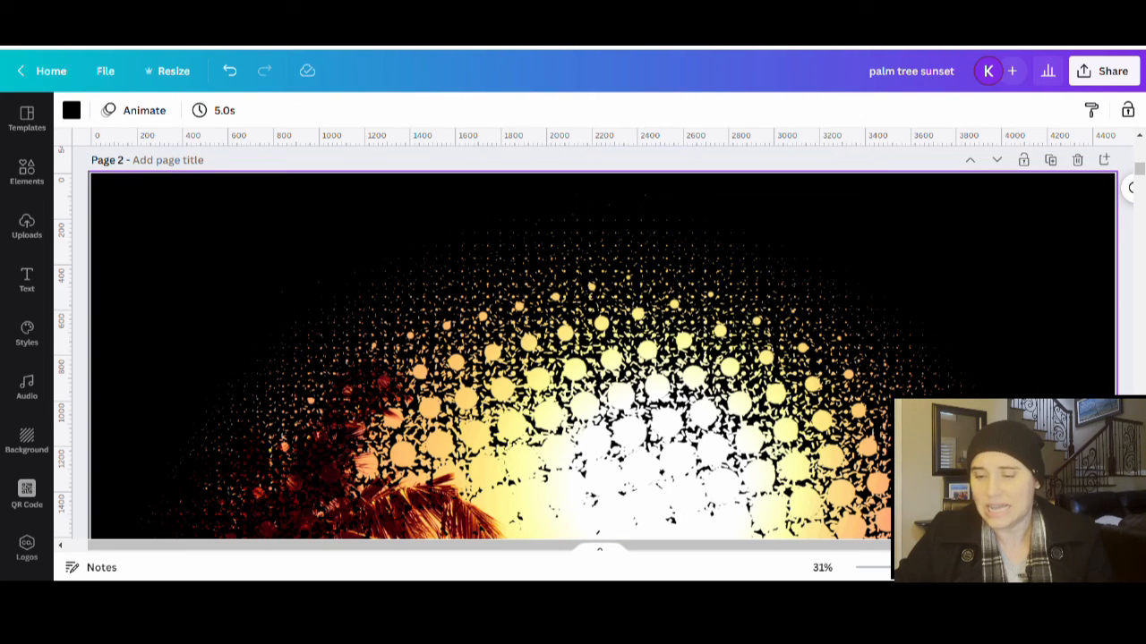
{"action": "scroll", "coordinate": [492, 307], "scroll_direction": "up", "scroll_amount": 4}
{"action": "scroll", "coordinate": [492, 307], "scroll_direction": "up", "scroll_amount": 1}
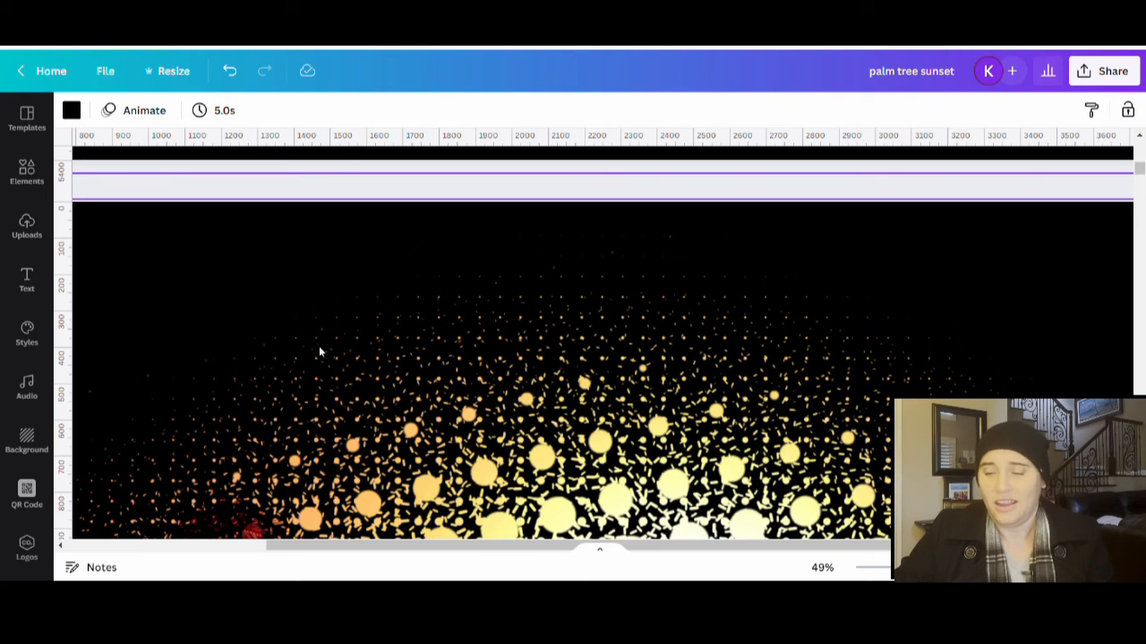
{"action": "scroll", "coordinate": [817, 450], "scroll_direction": "down", "scroll_amount": 2}
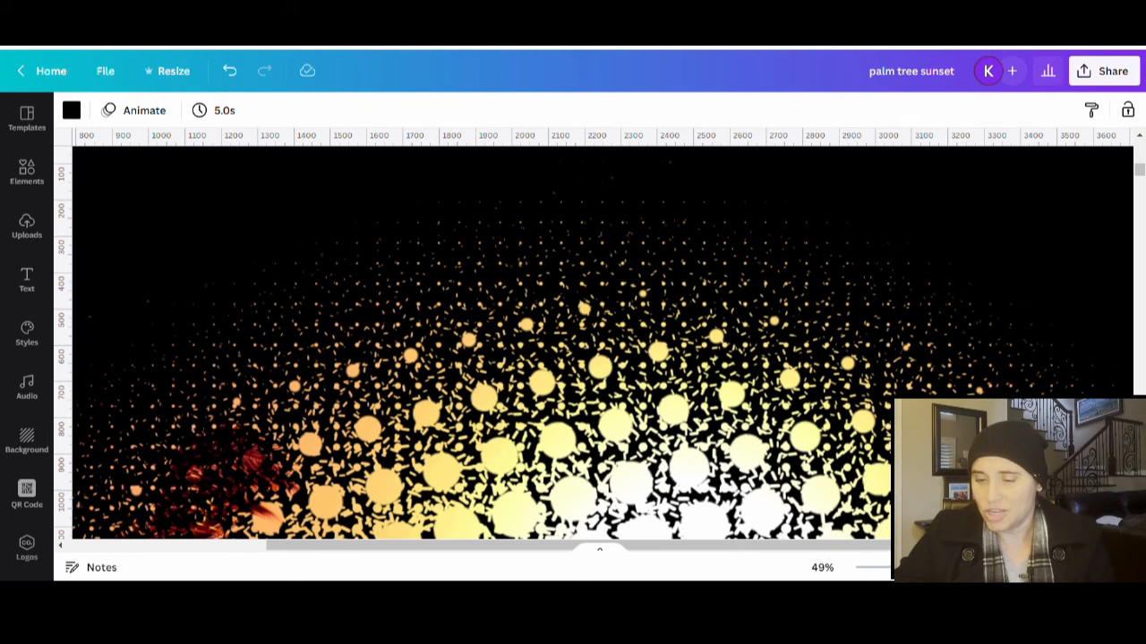
{"action": "scroll", "coordinate": [810, 367], "scroll_direction": "down", "scroll_amount": 5}
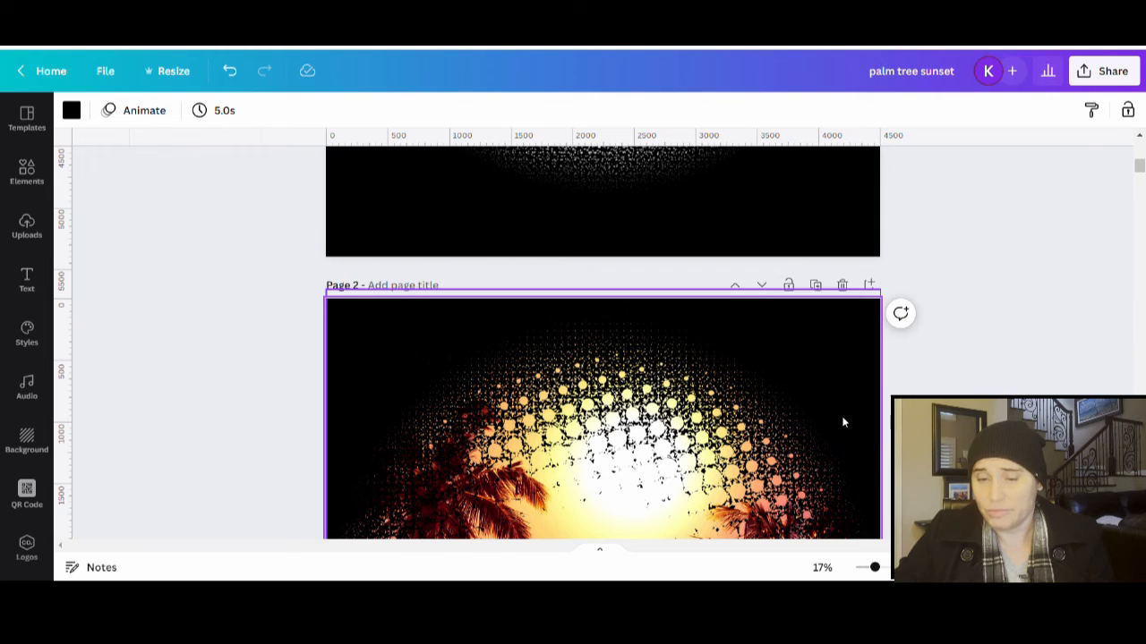
{"action": "scroll", "coordinate": [810, 367], "scroll_direction": "down", "scroll_amount": 2}
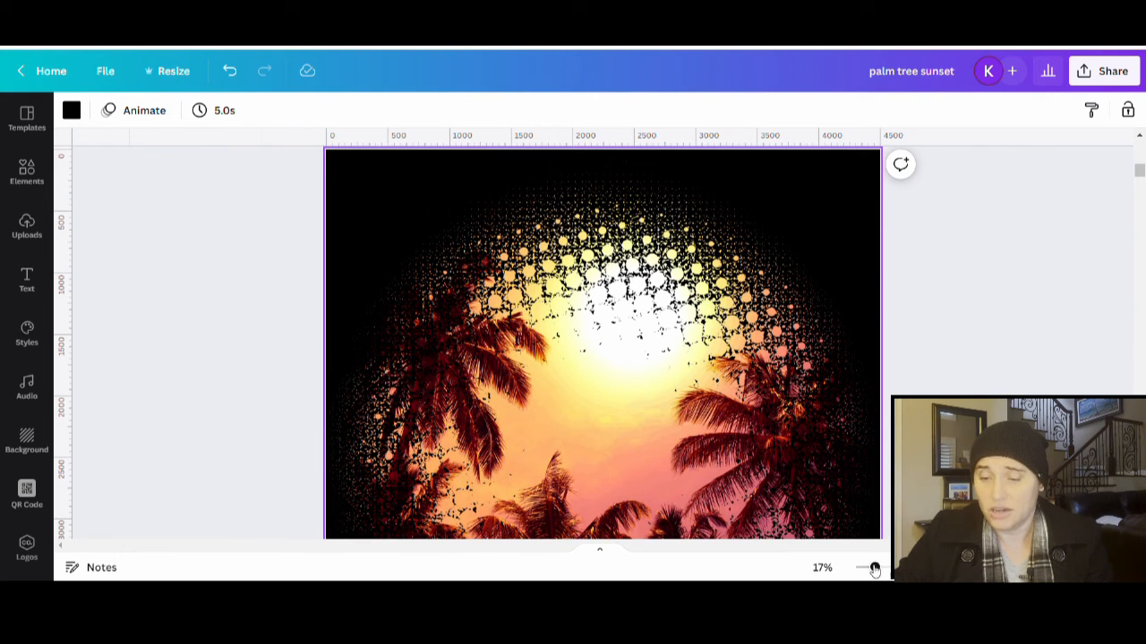
{"action": "left_click_drag", "start_coordinate": [874, 567], "coordinate": [870, 567]}
{"action": "scroll", "coordinate": [880, 394], "scroll_direction": "down", "scroll_amount": 2}
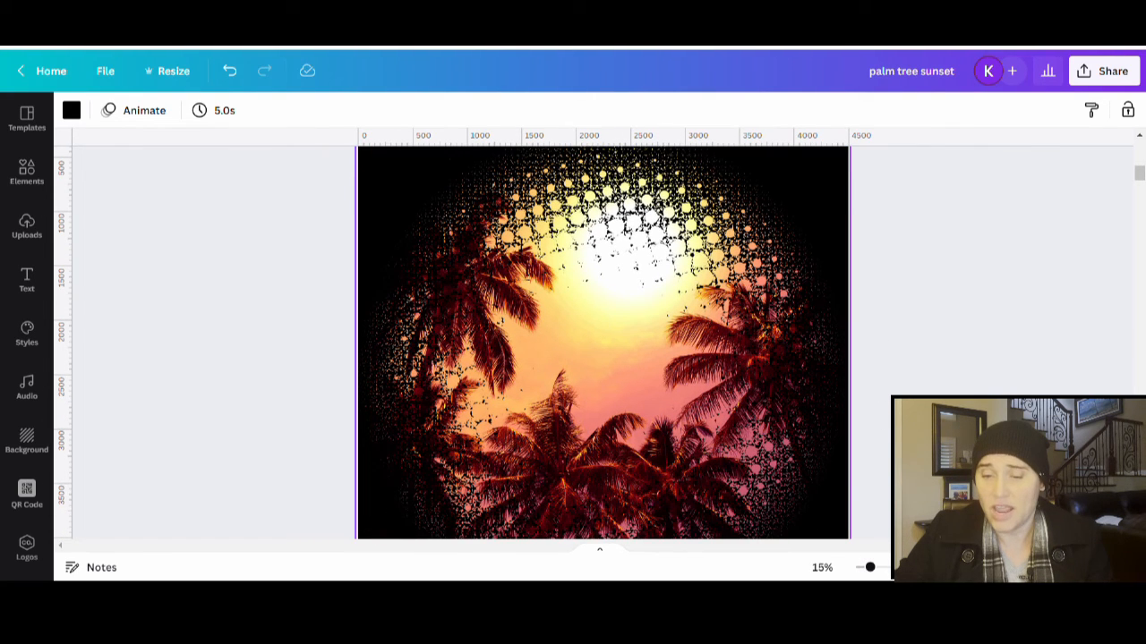
{"action": "left_click_drag", "start_coordinate": [874, 569], "coordinate": [862, 568]}
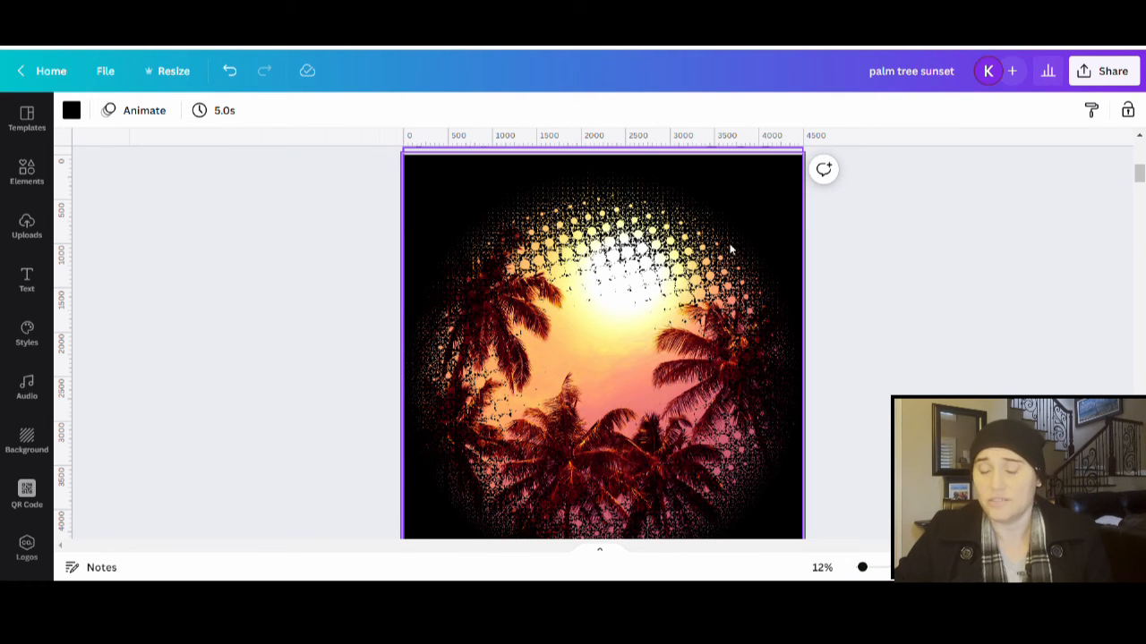